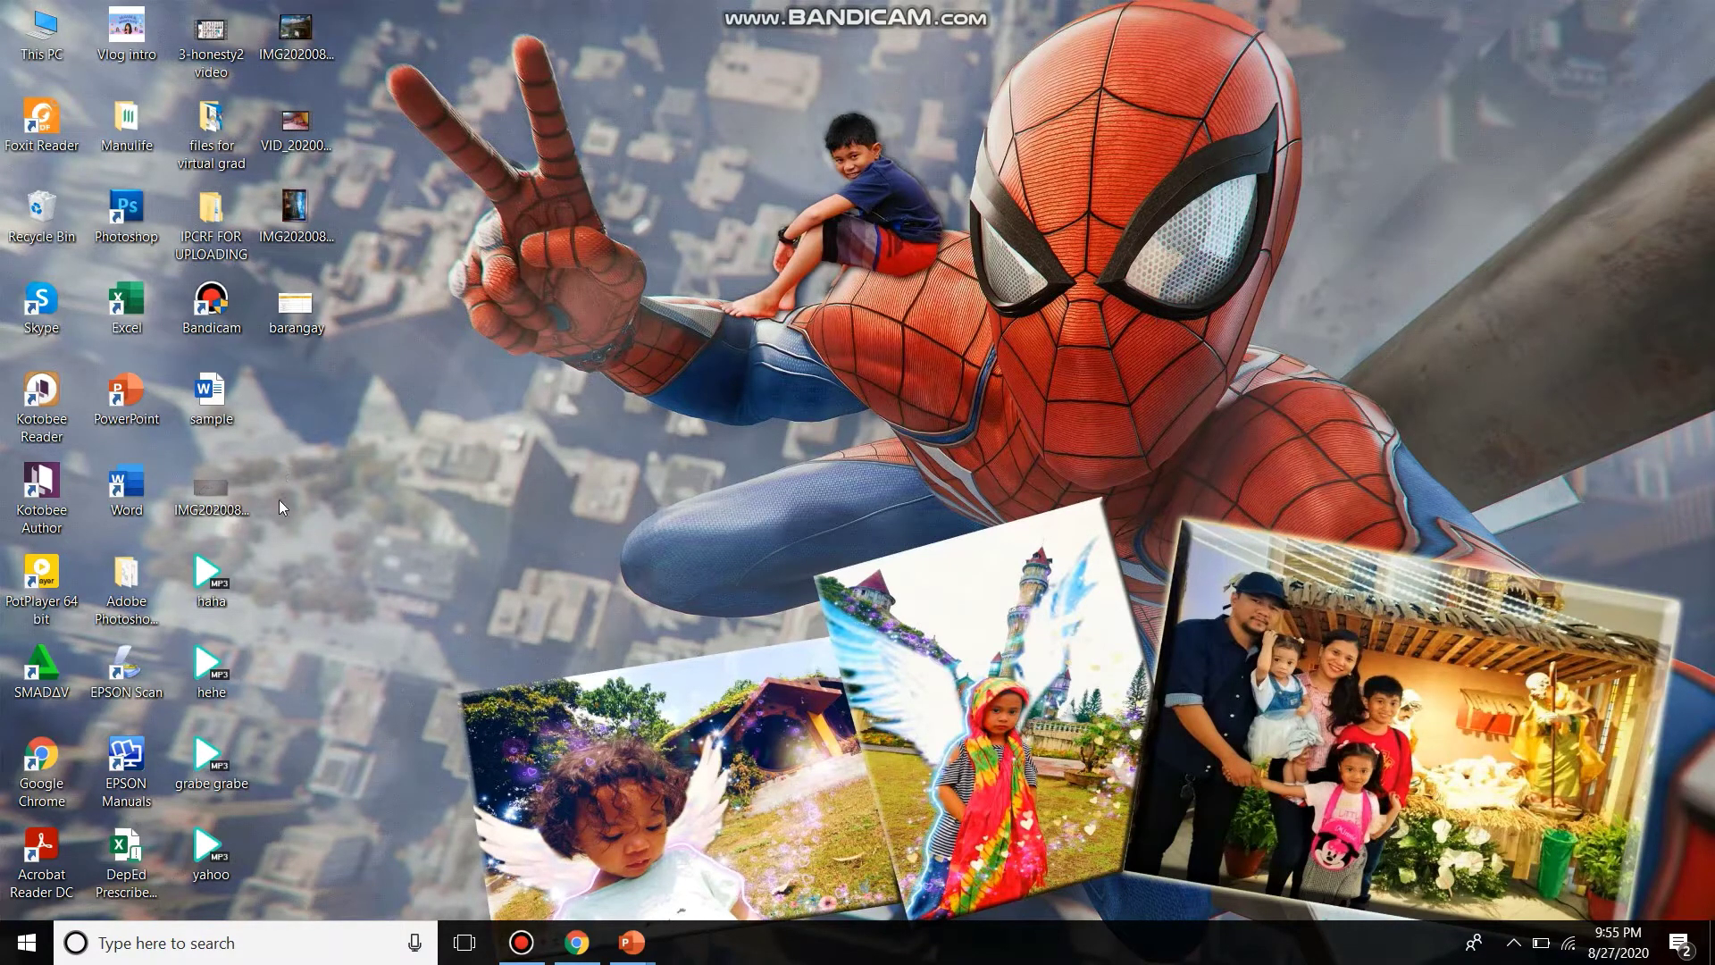
- Launch Google Chrome from its desktop shortcut
double_click(55, 765)
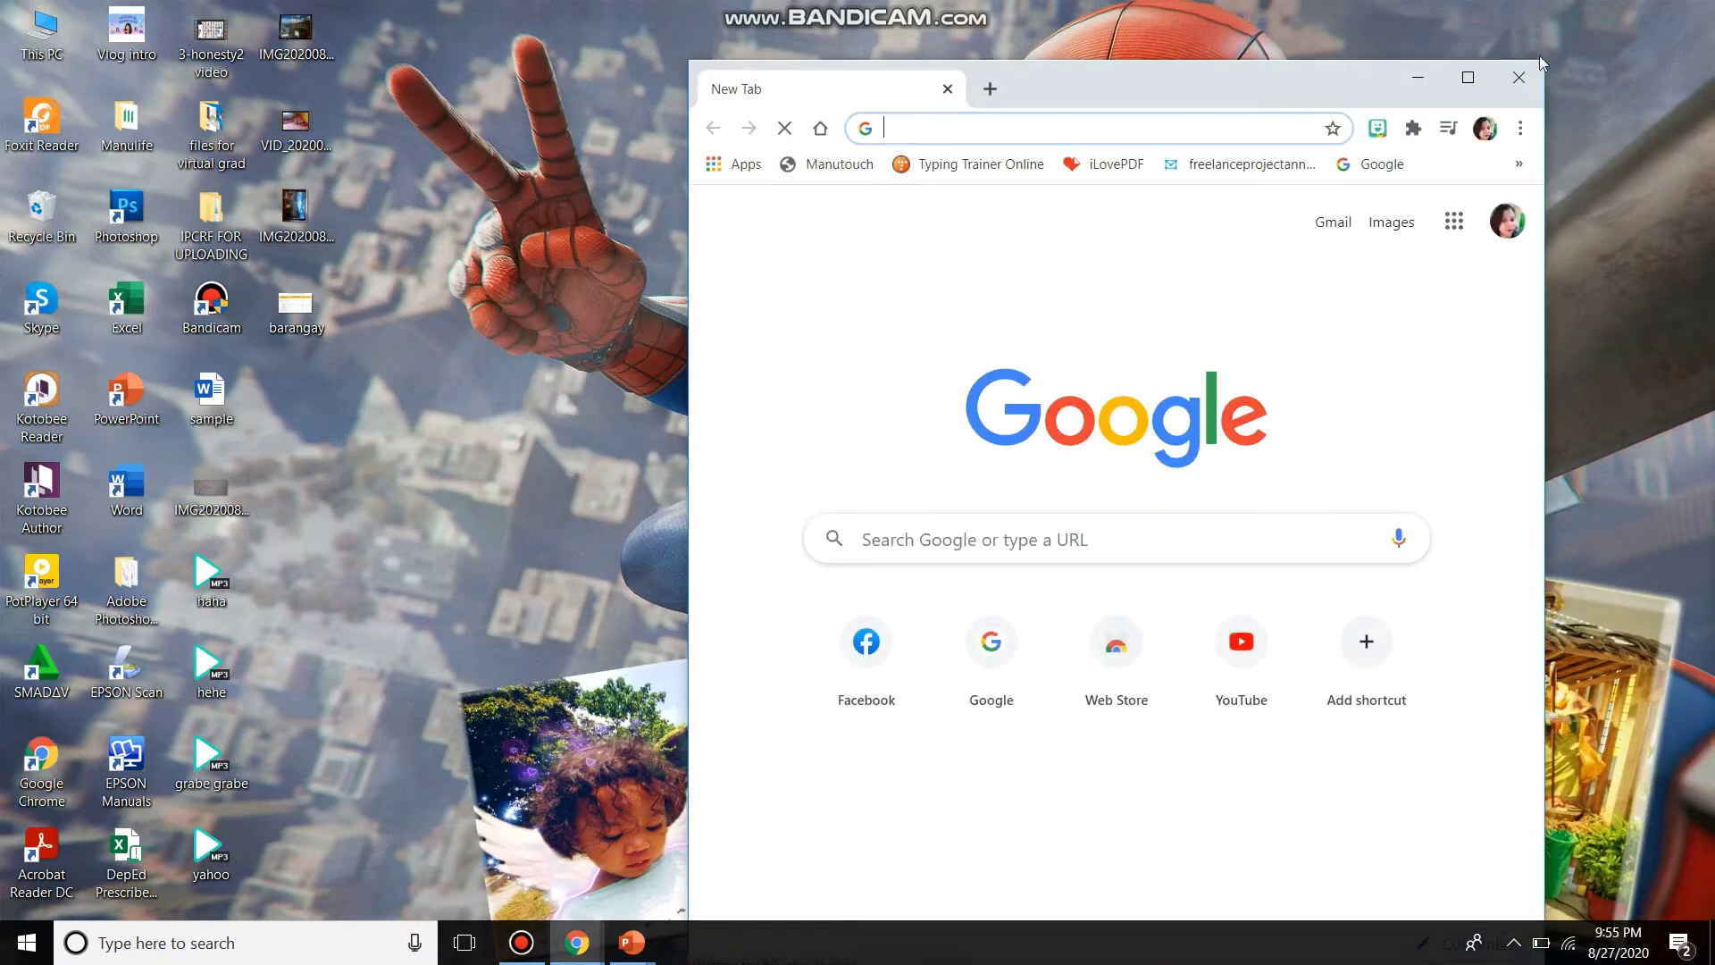
- Maximize Chrome and load google.com in a new incognito window
left_click(1468, 77)
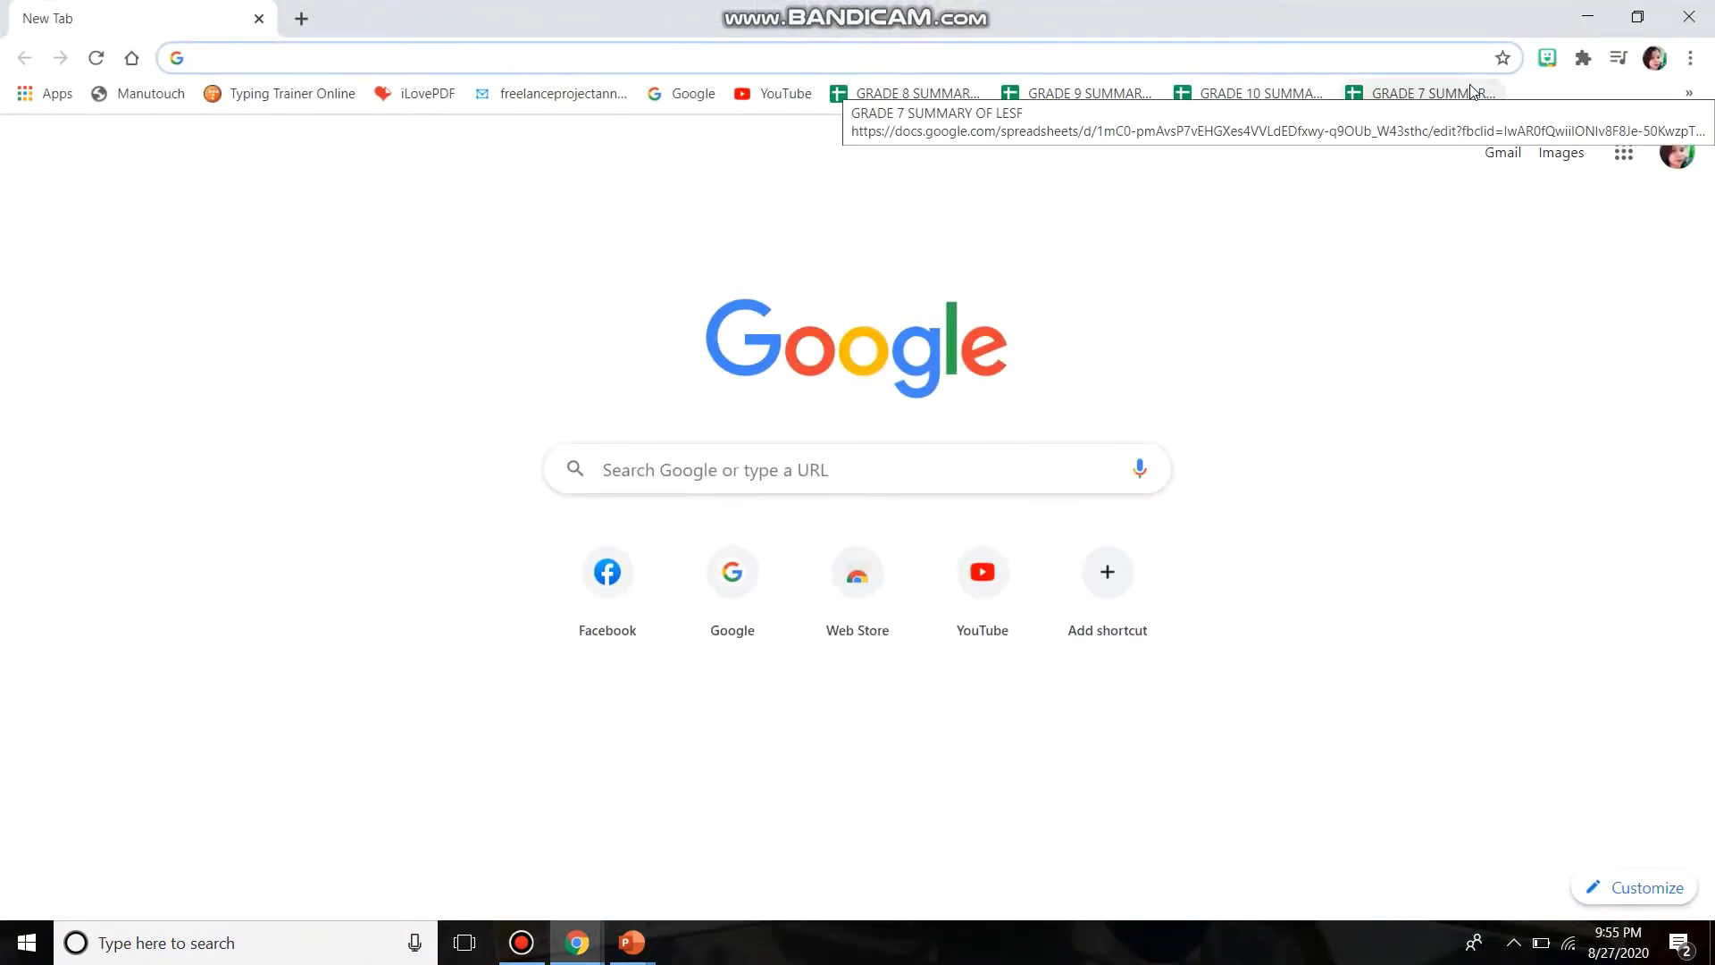
left_click(1691, 58)
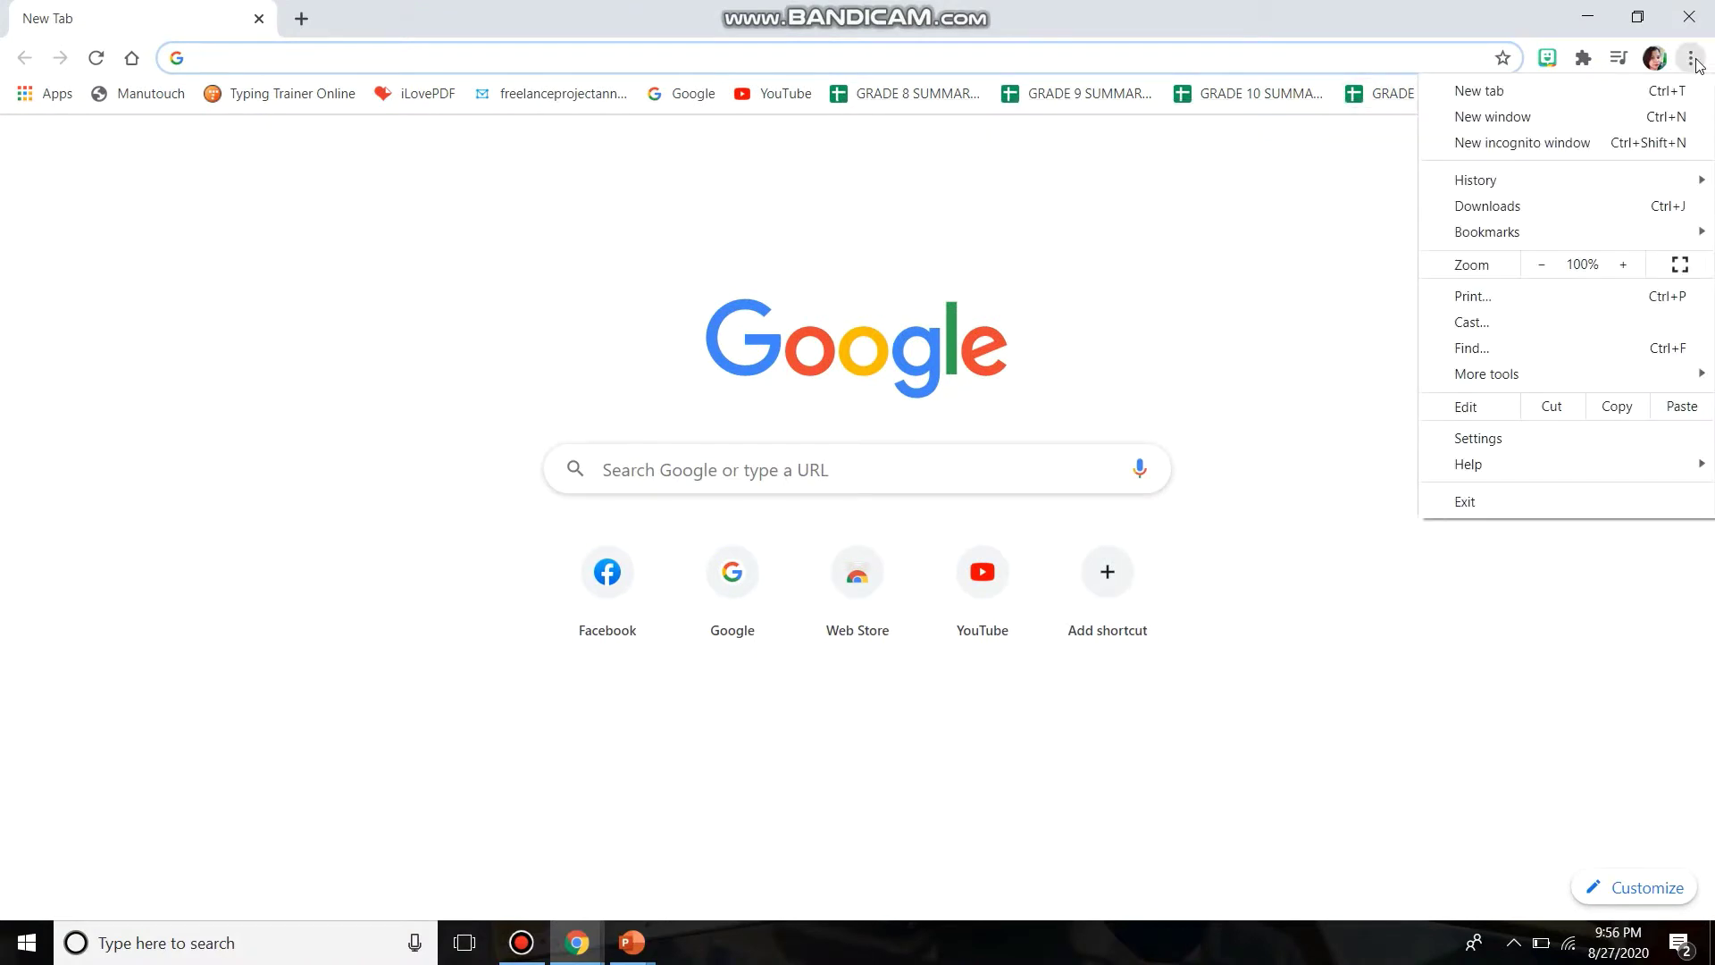
left_click(1641, 156)
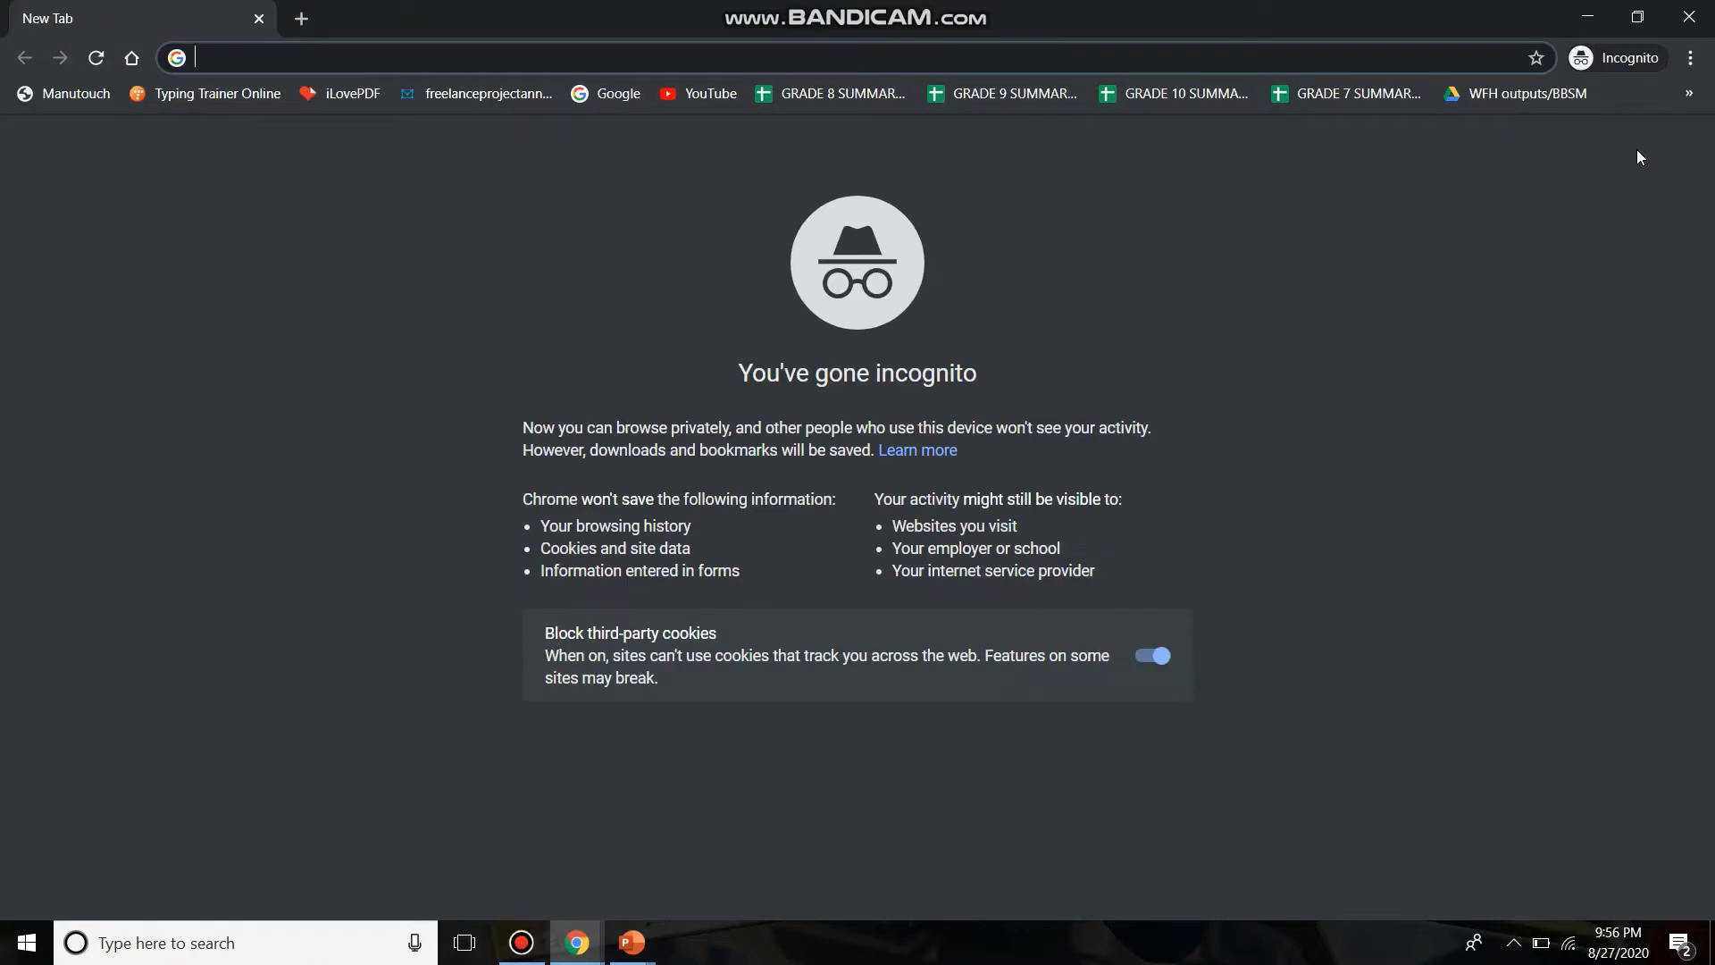
type("google.com")
key("Return")
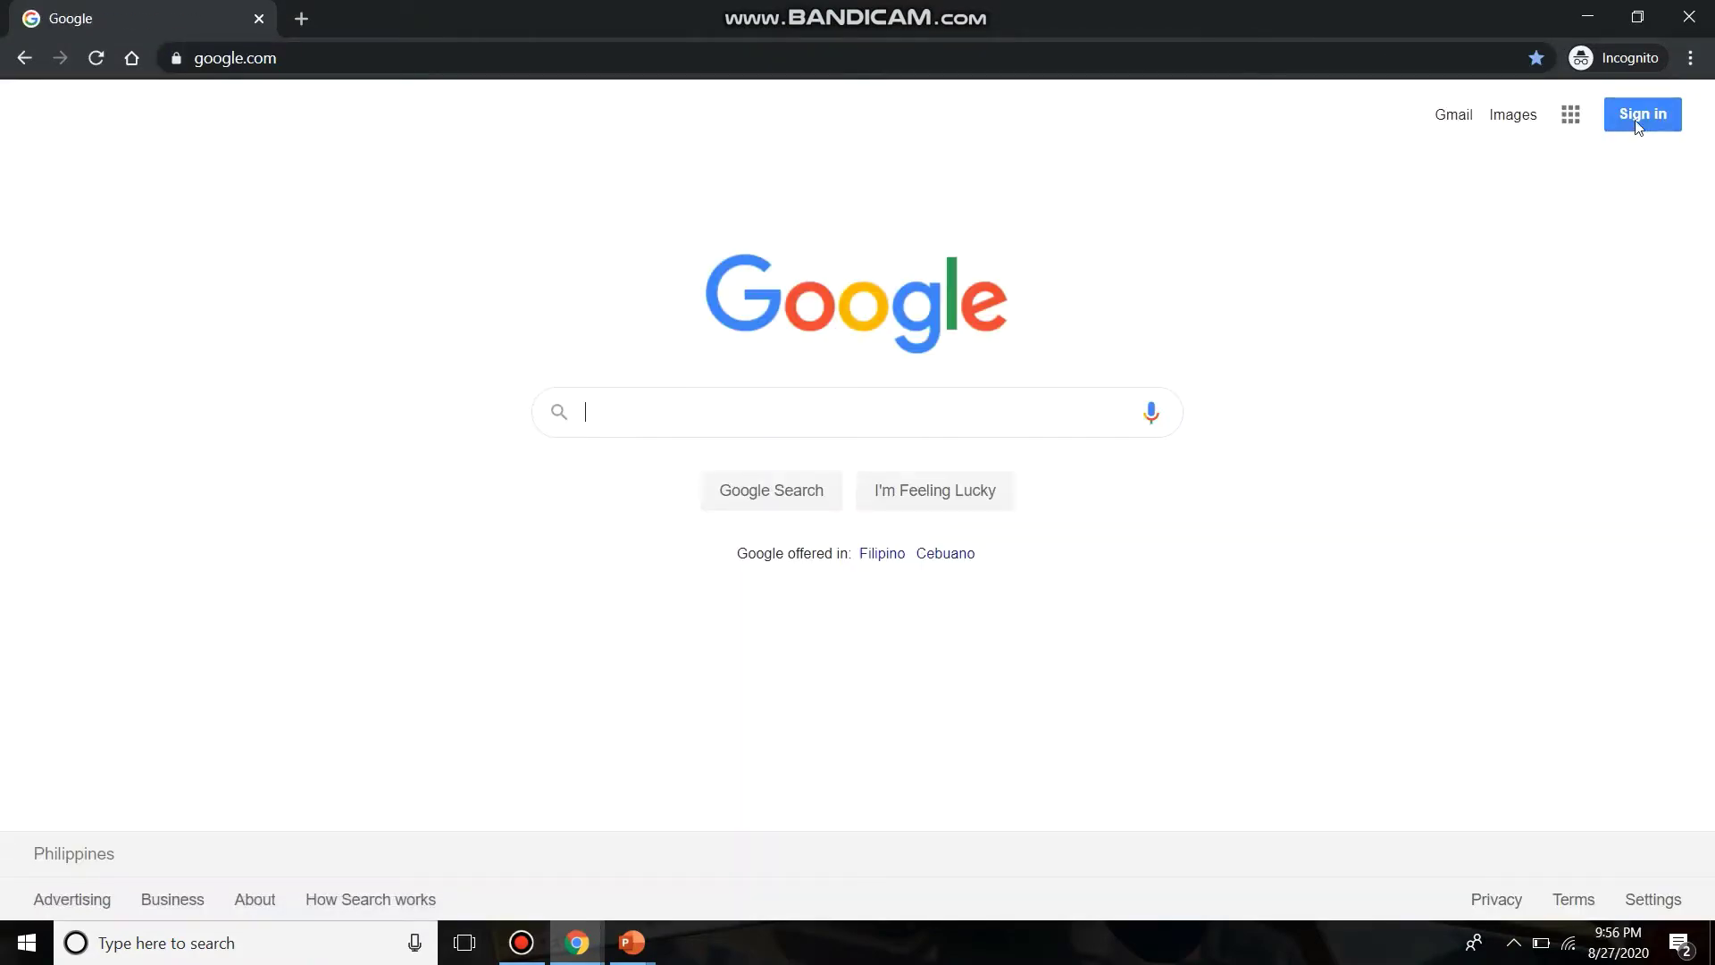
- Sign in with the saved school account e-mail and its password
left_click(1635, 115)
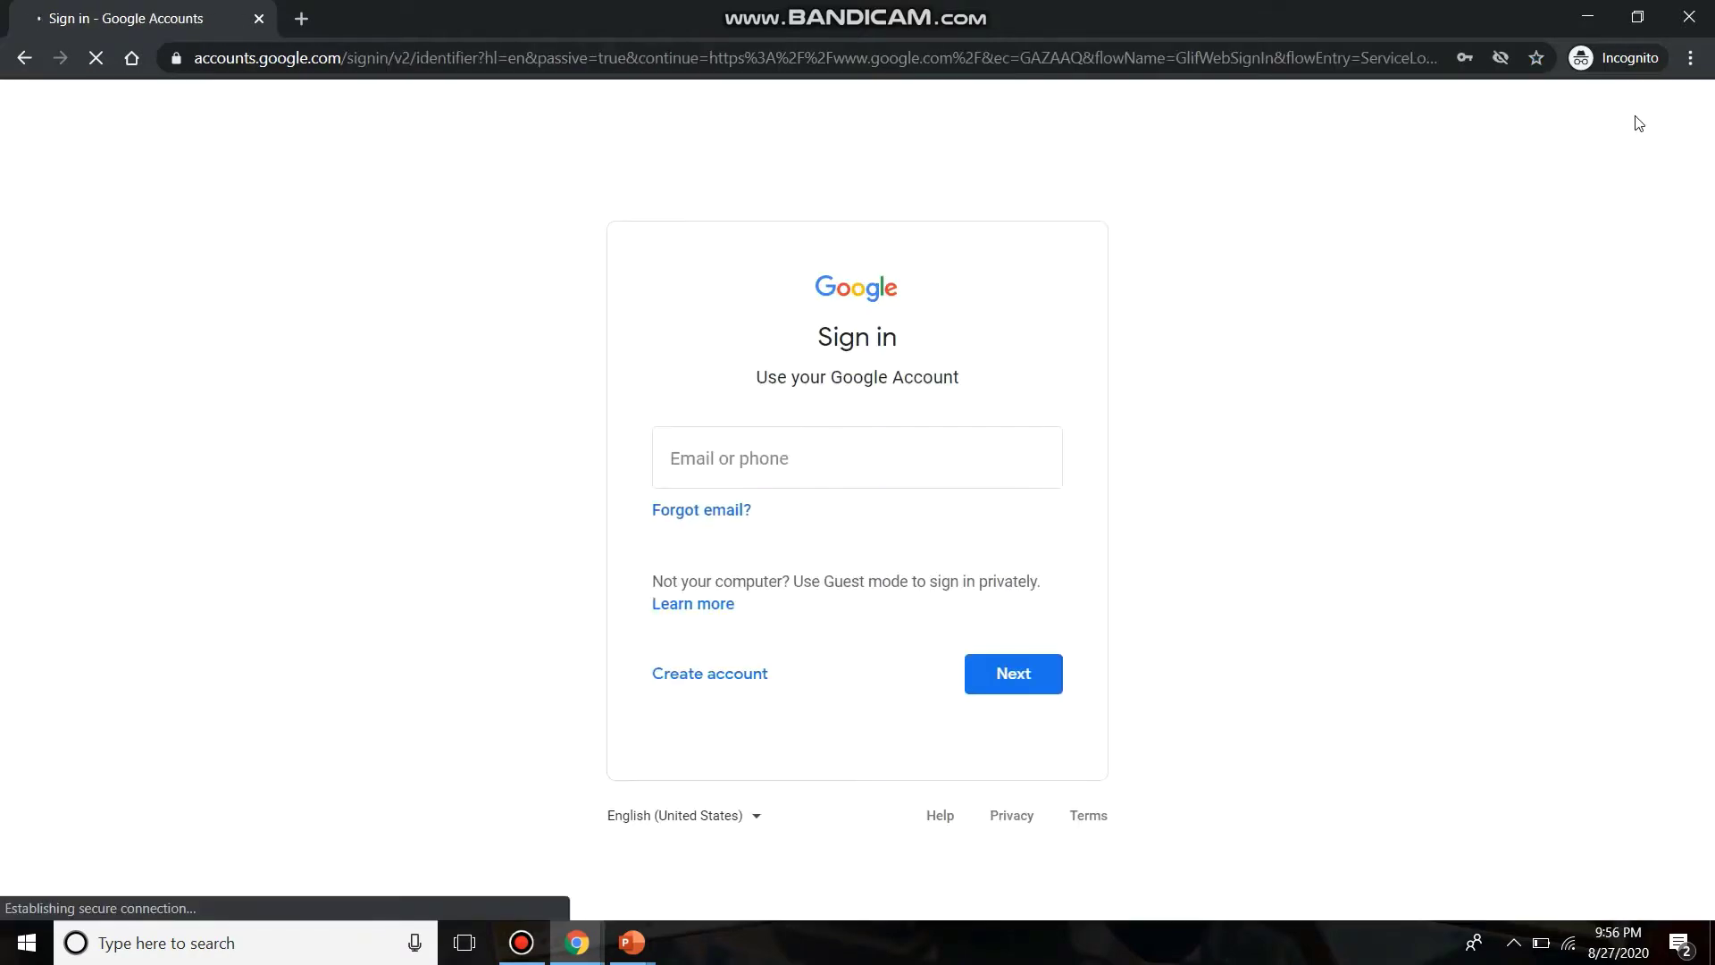
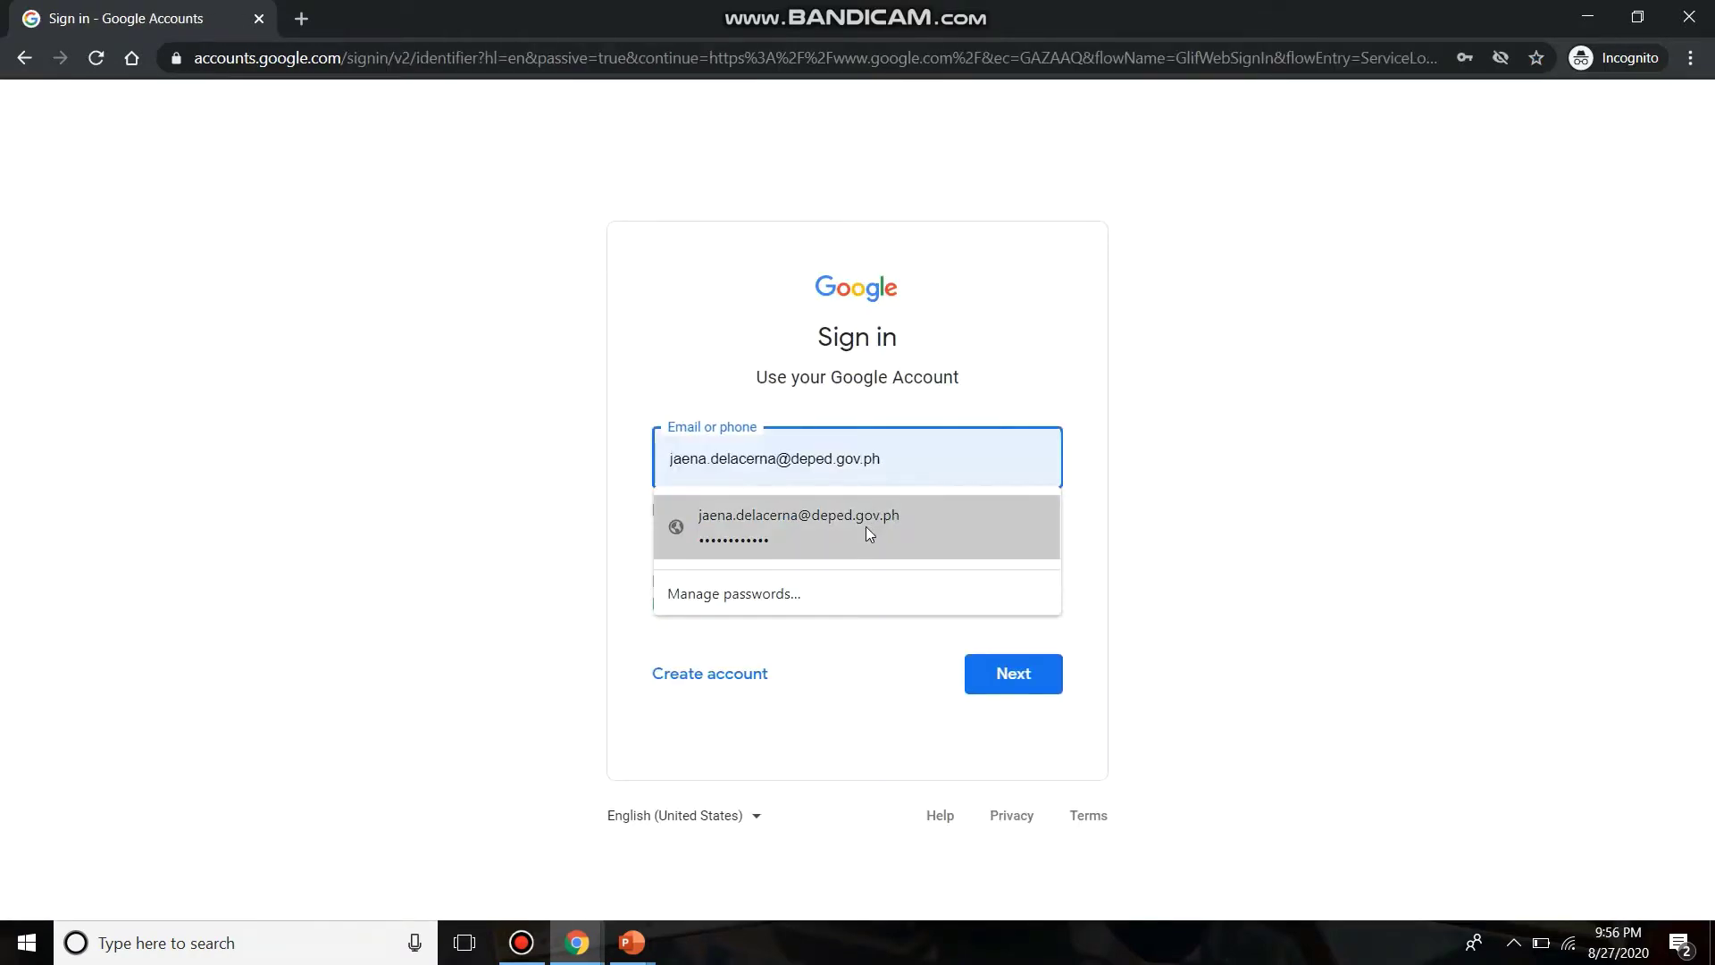
left_click(866, 527)
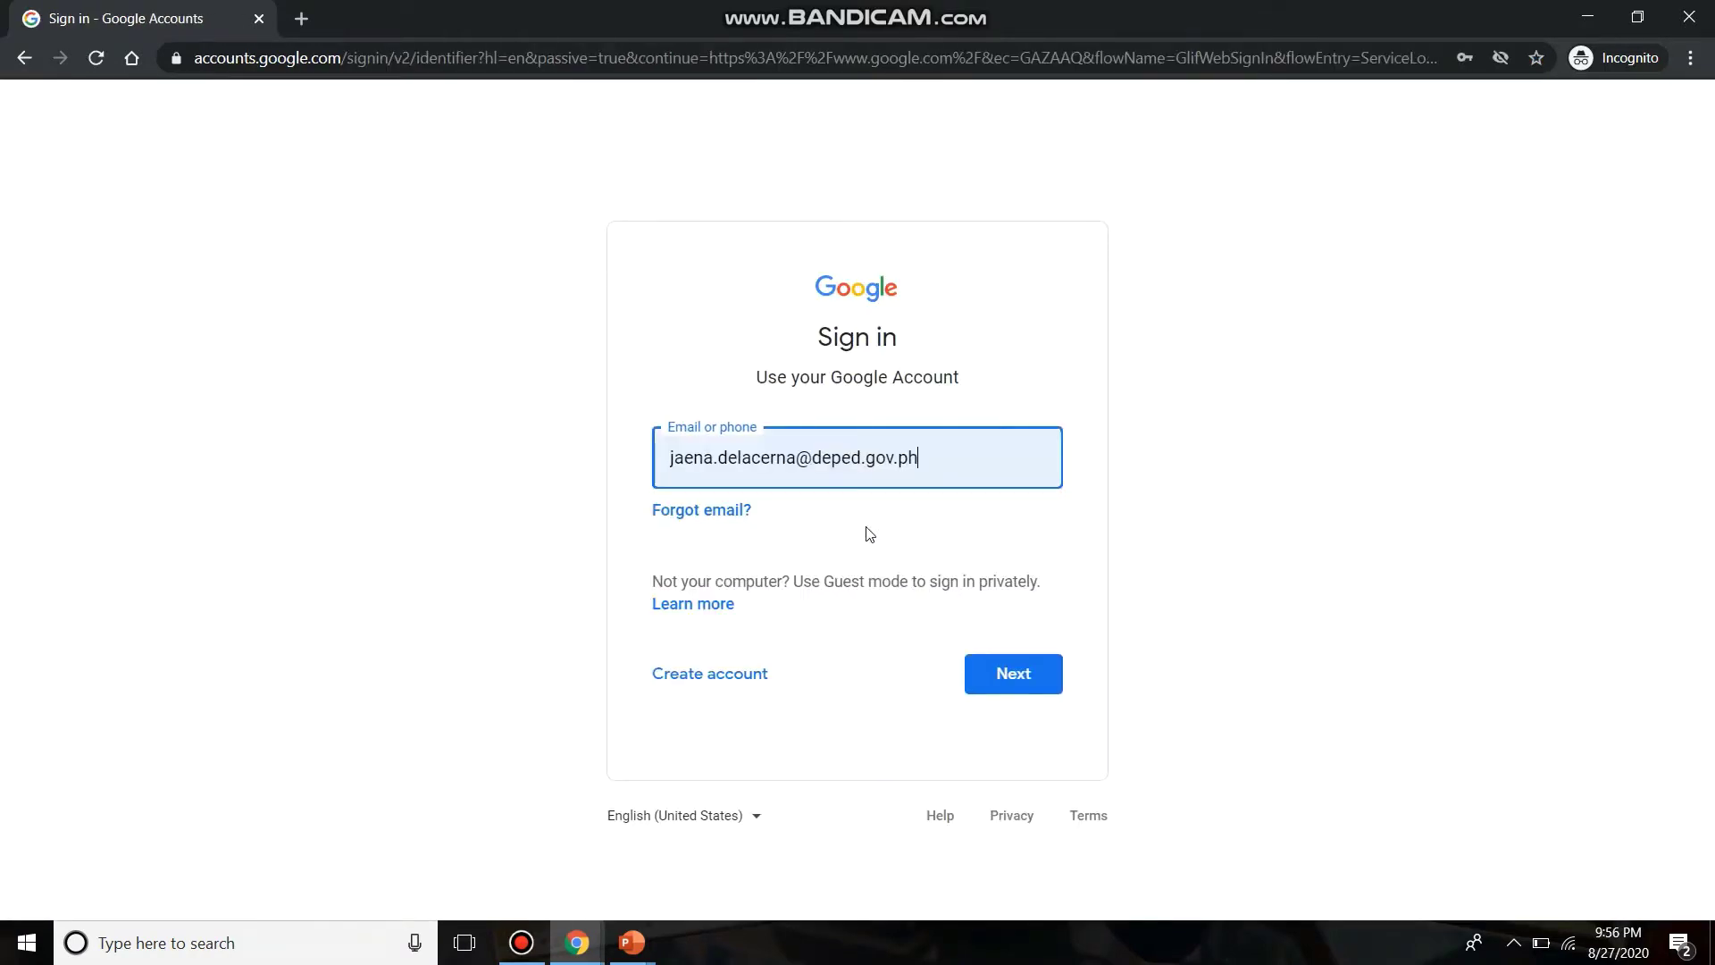
left_click(1010, 686)
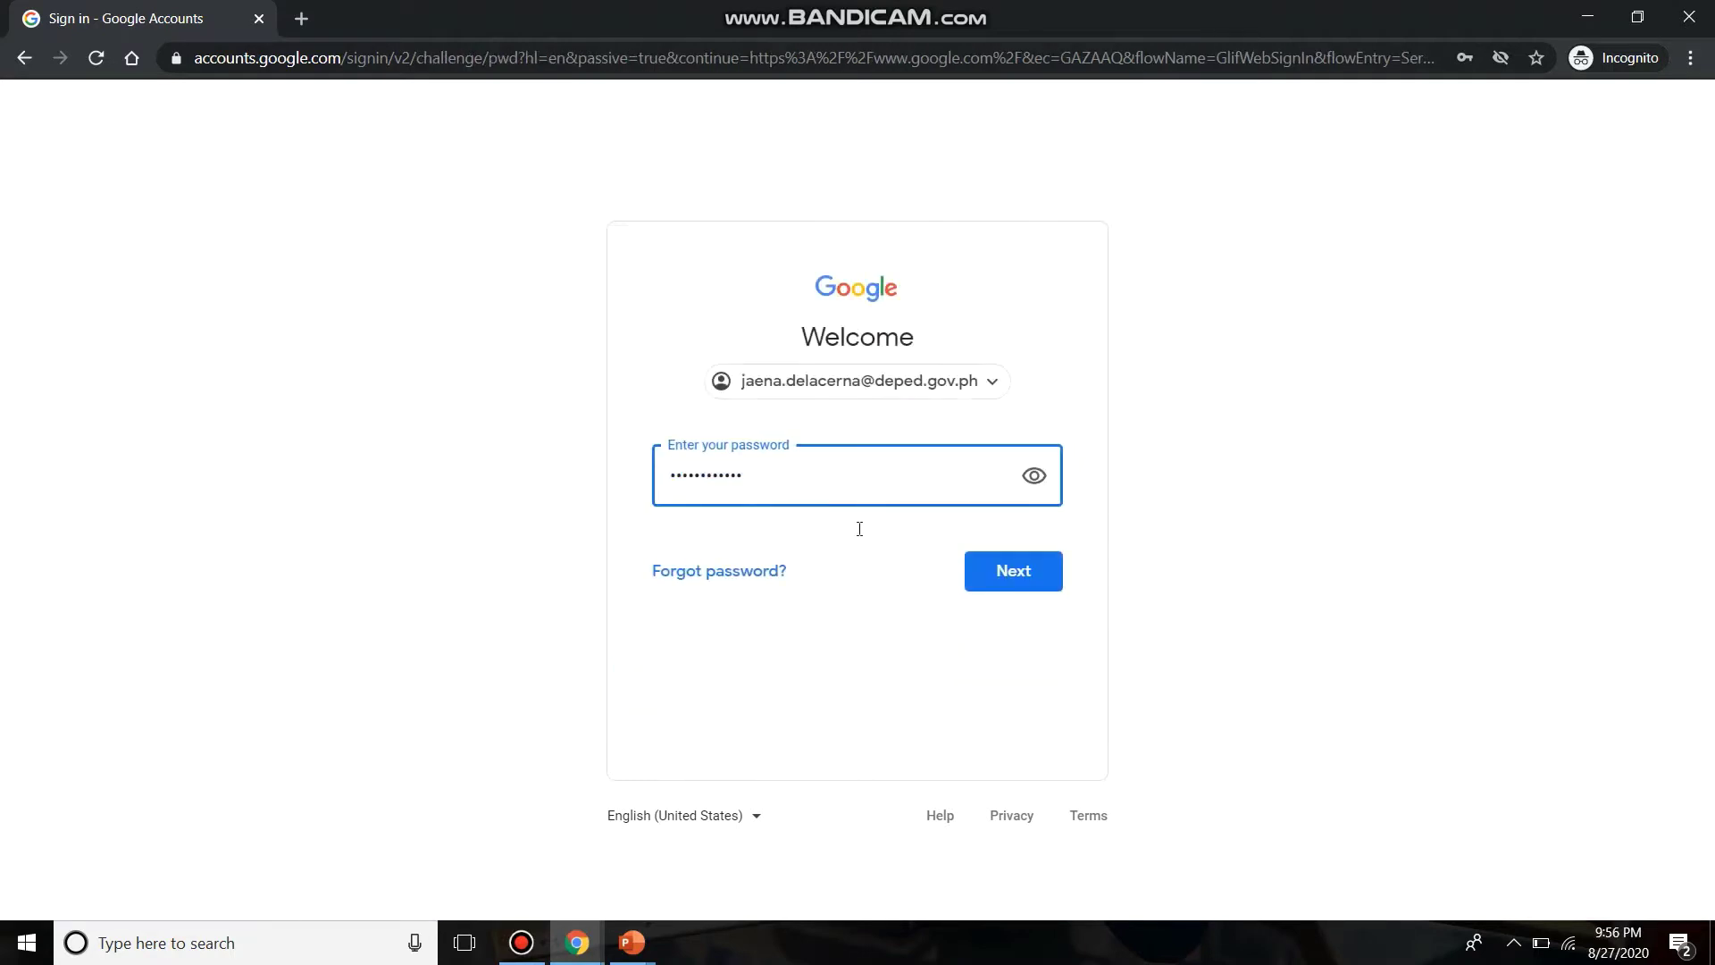
left_click(999, 577)
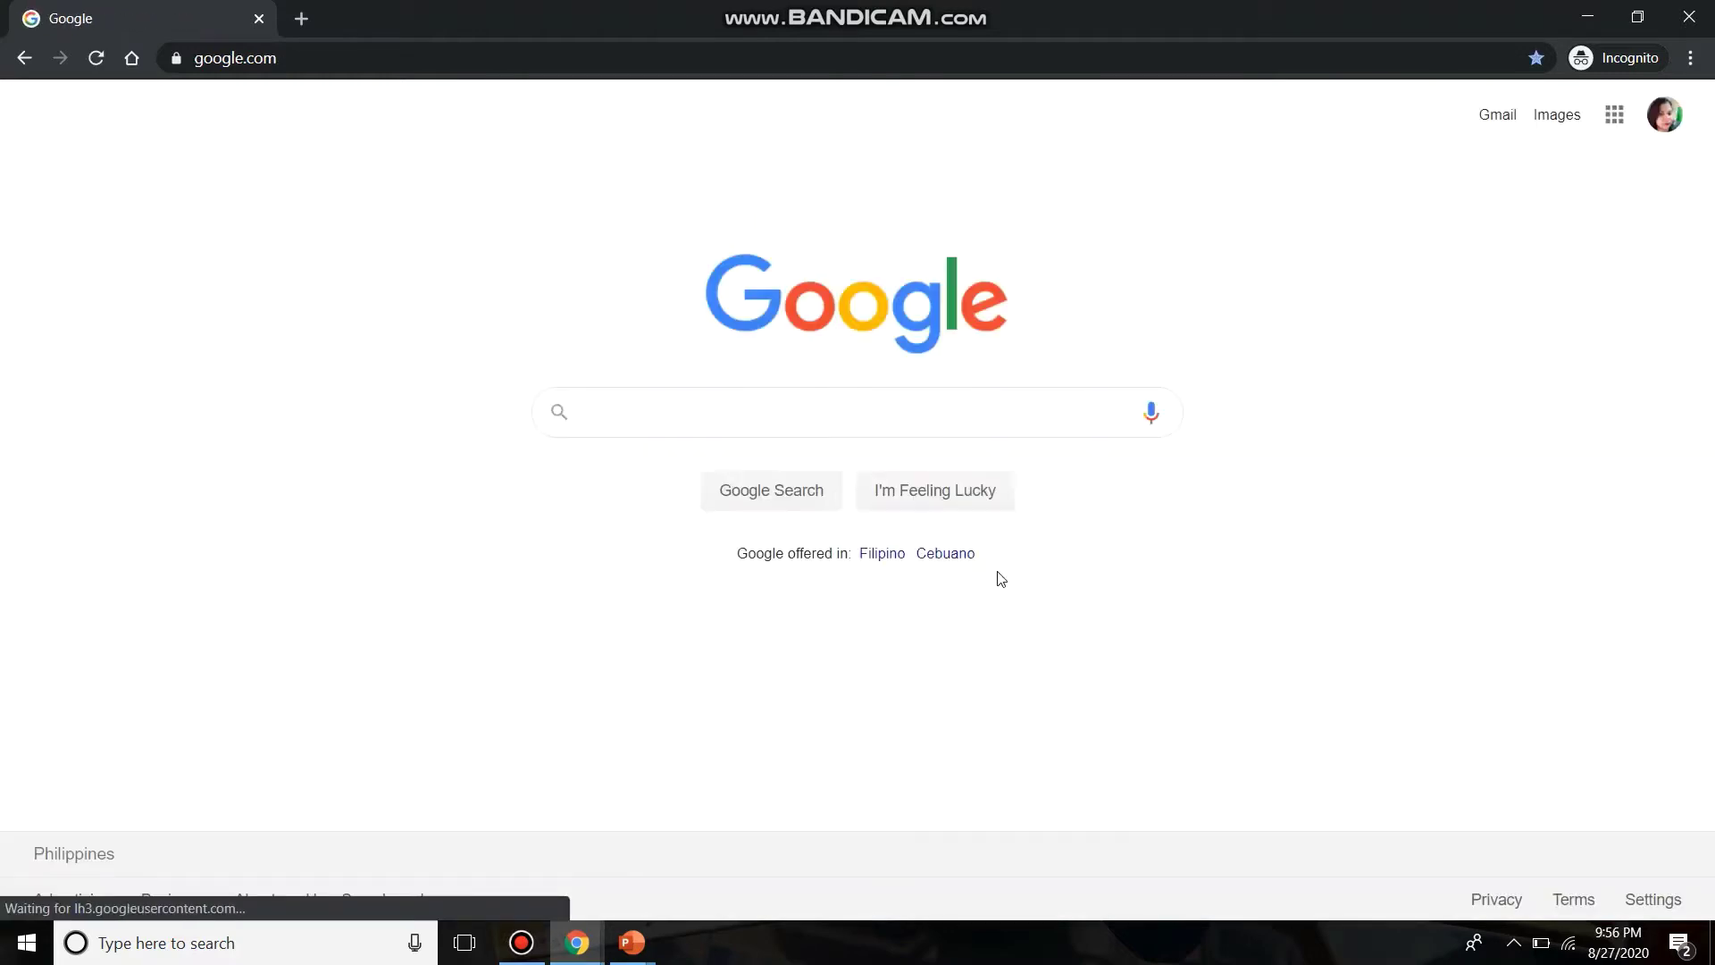
- Open Google Calendar from the apps grid, showing the 23–29 August 2020 week's daytime hours
left_click(1615, 116)
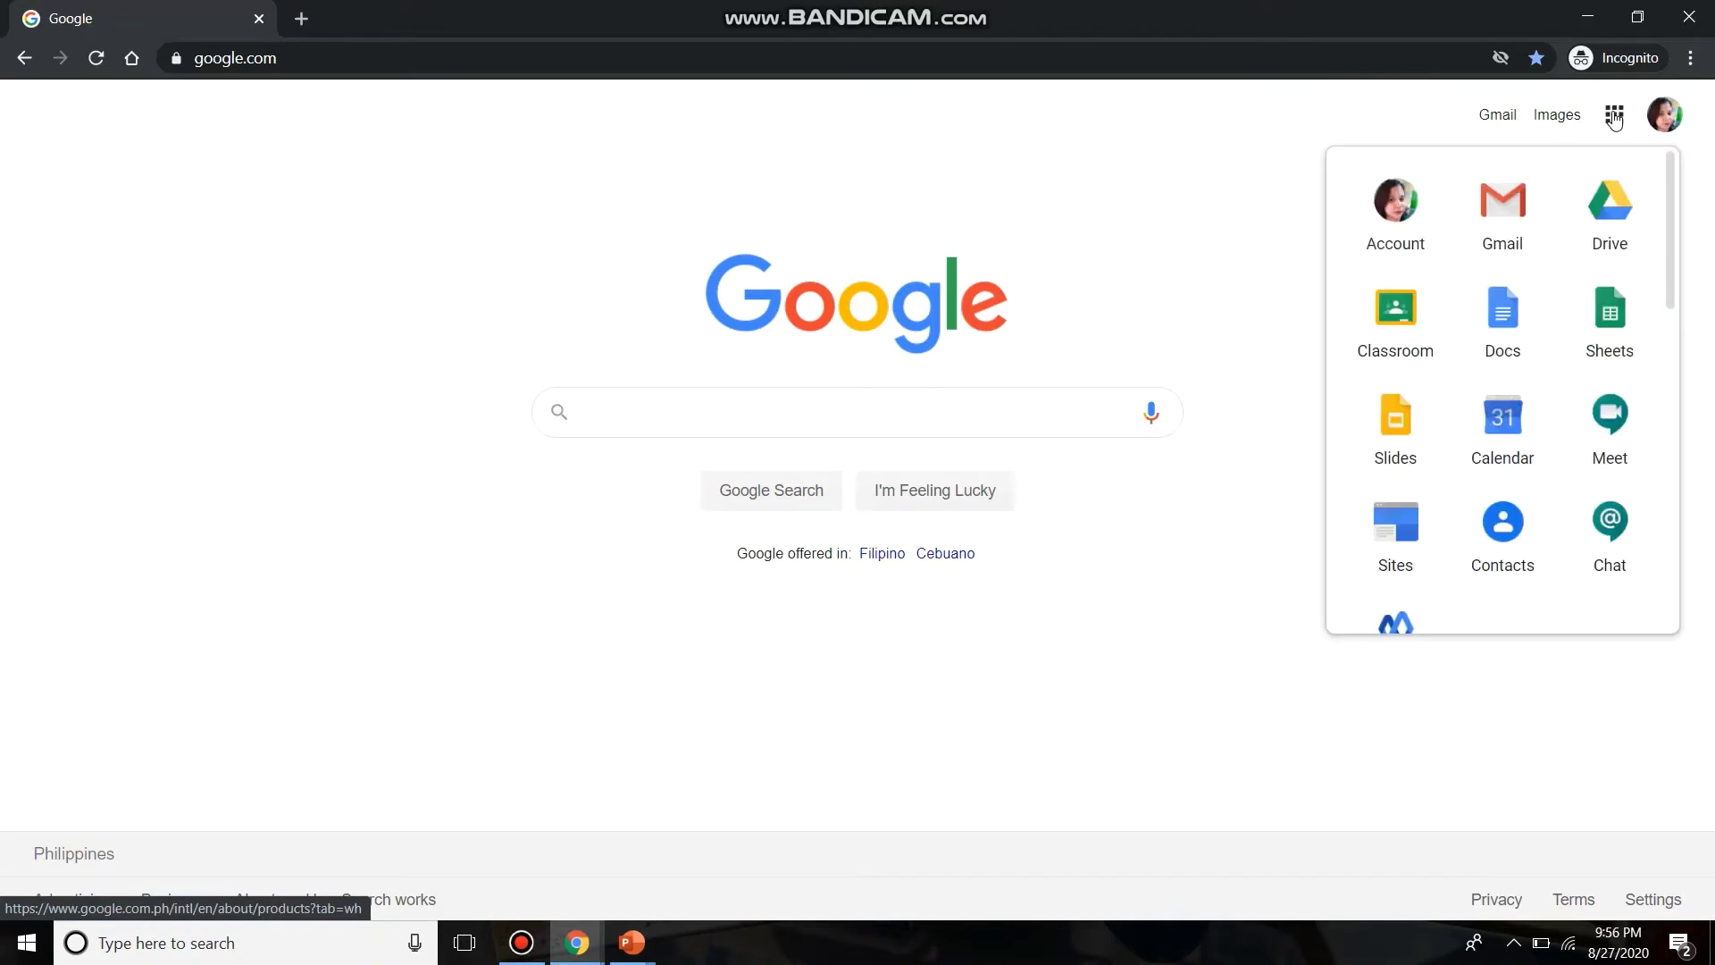
left_click(1500, 446)
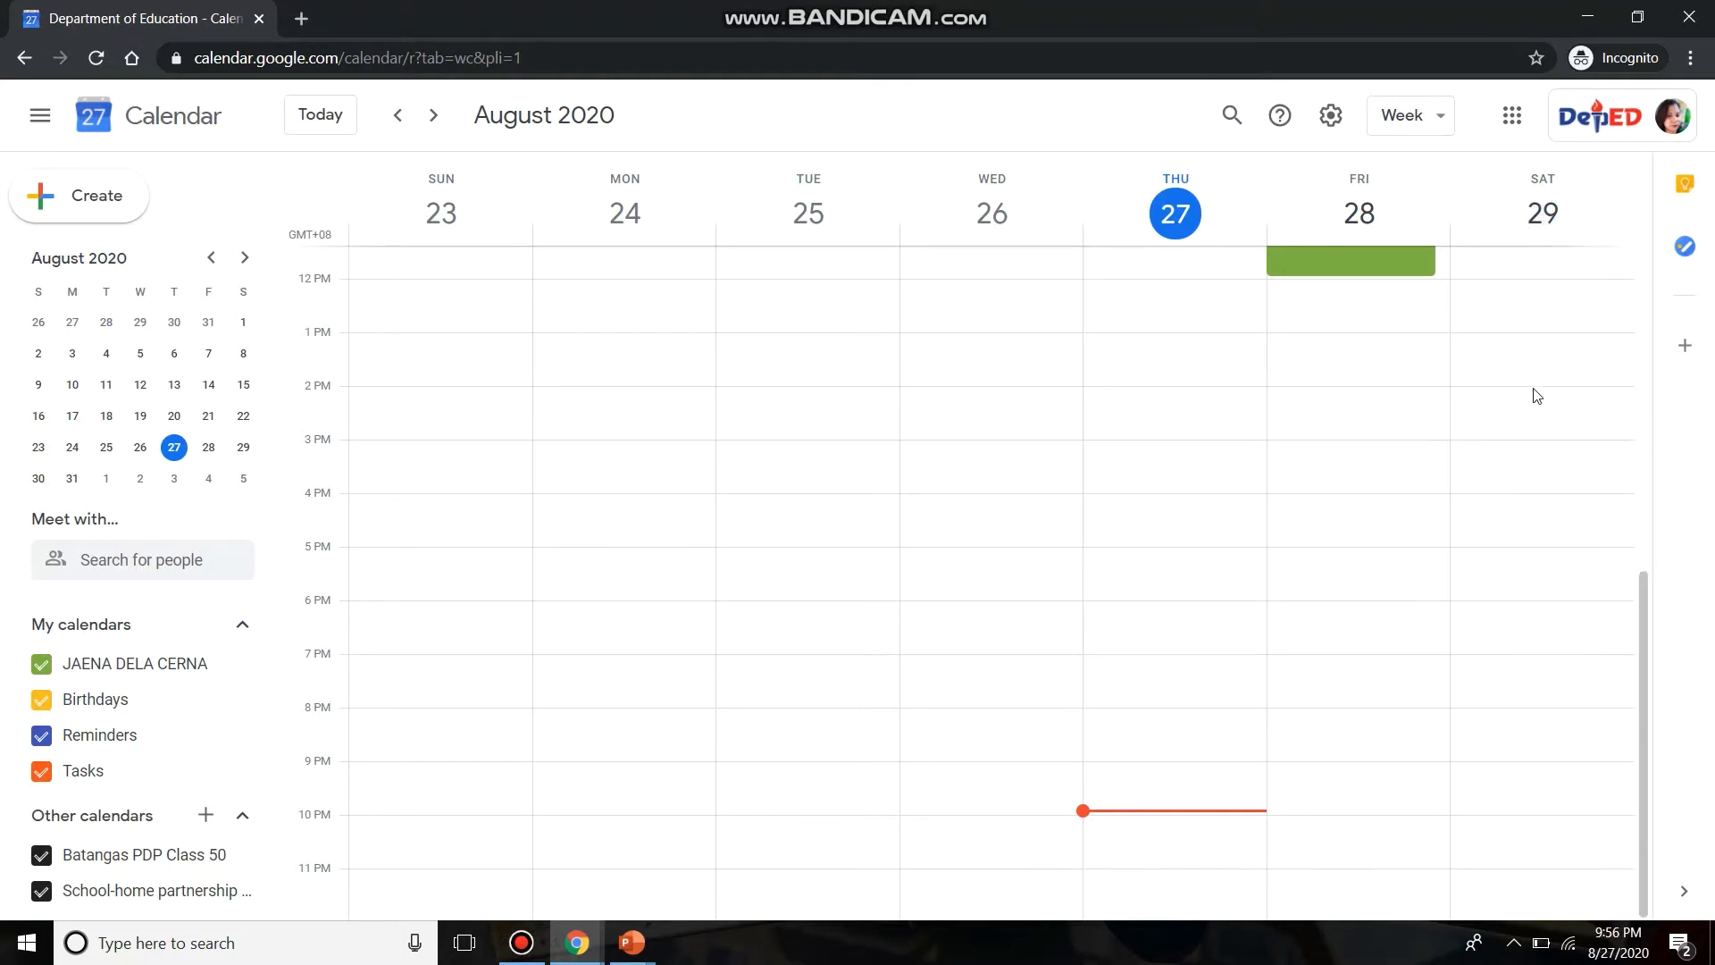
scroll(1536, 396, "up", 7)
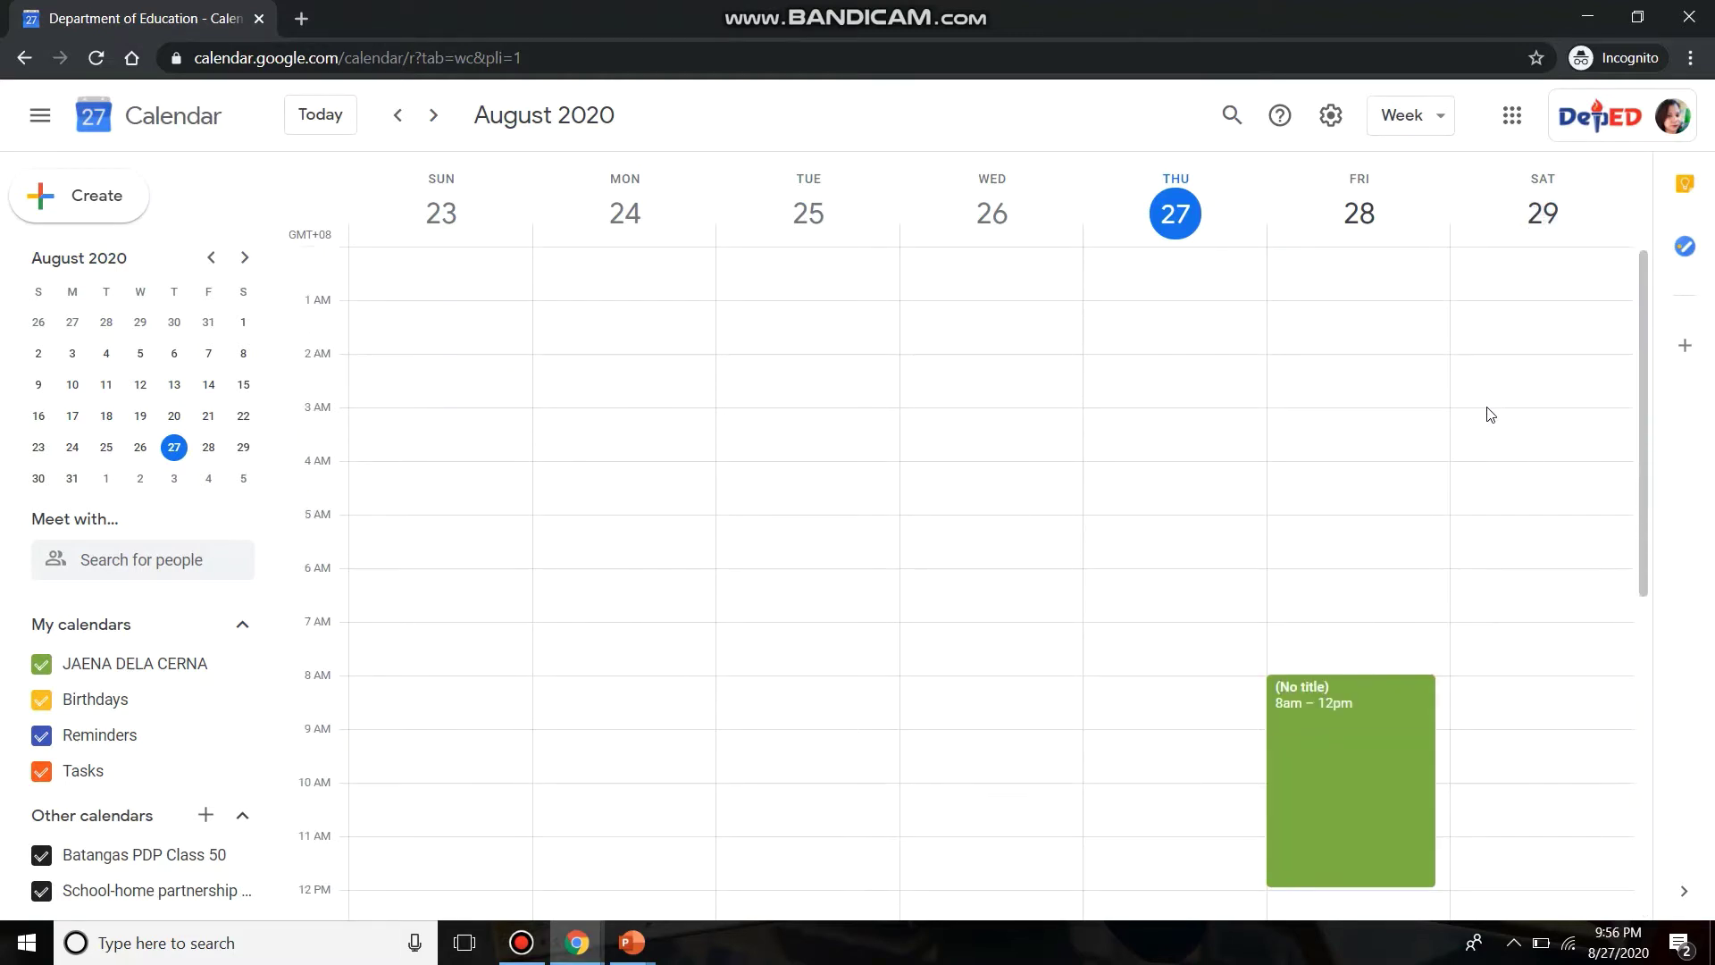
scroll(1591, 605, "down", 5)
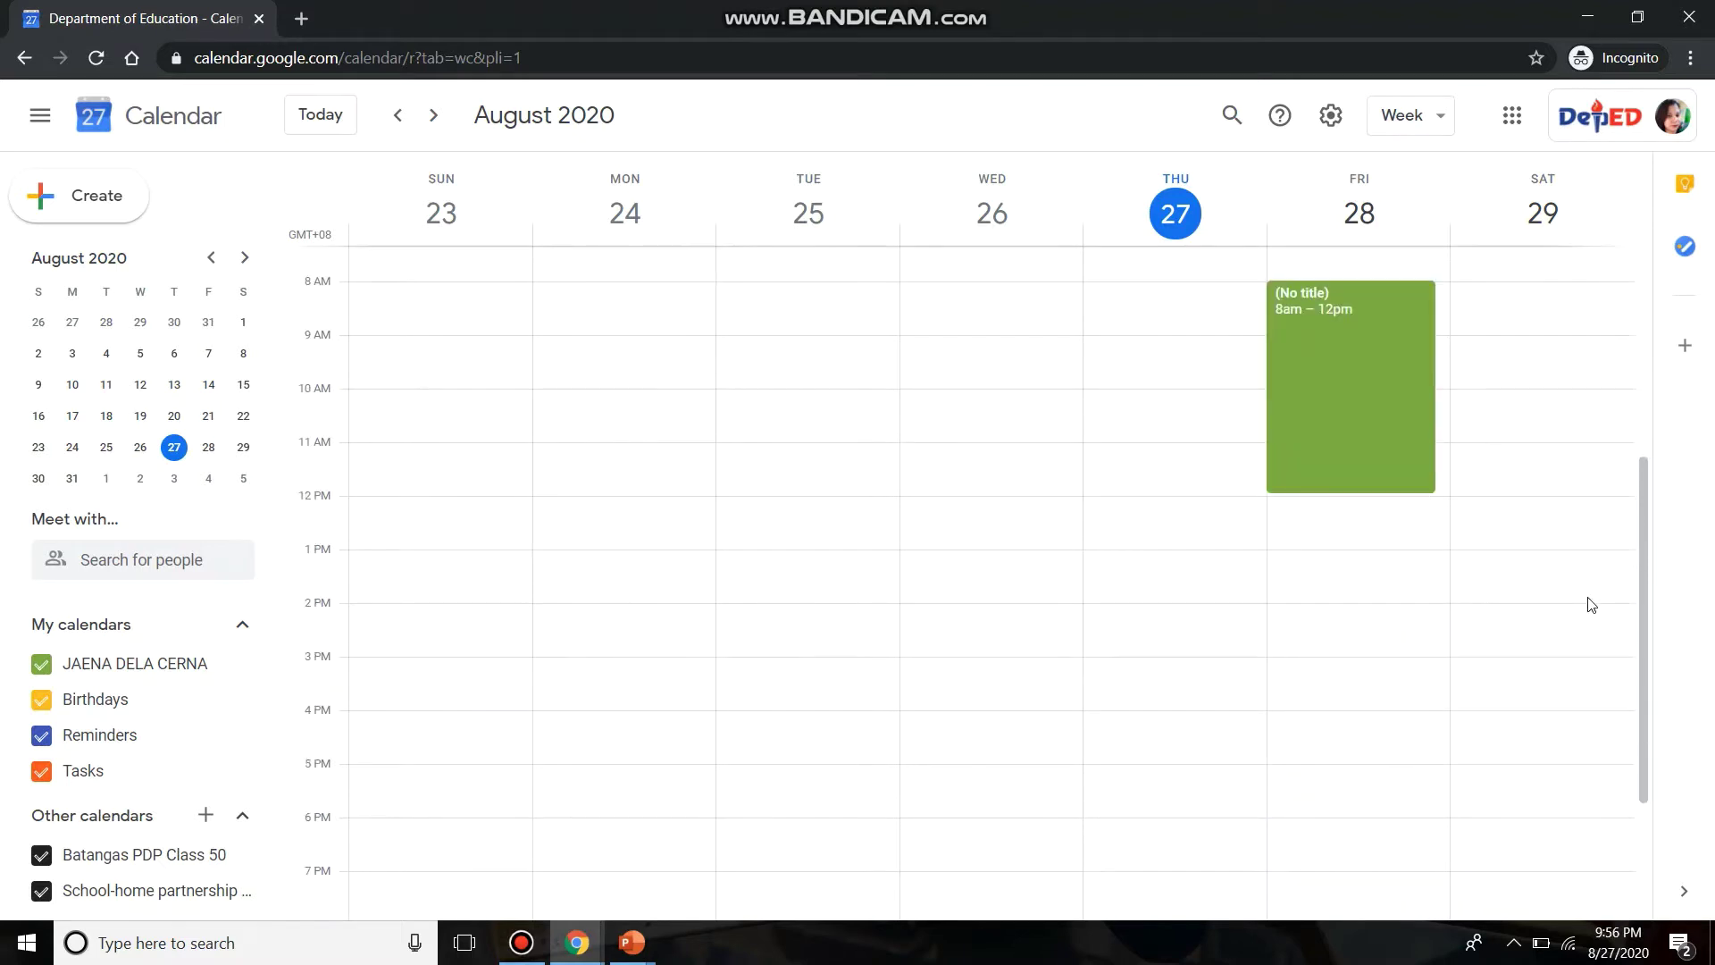
- Create a 2-hour event on Saturday 29 August, 2:00pm to 4:00pm
left_click(1516, 580)
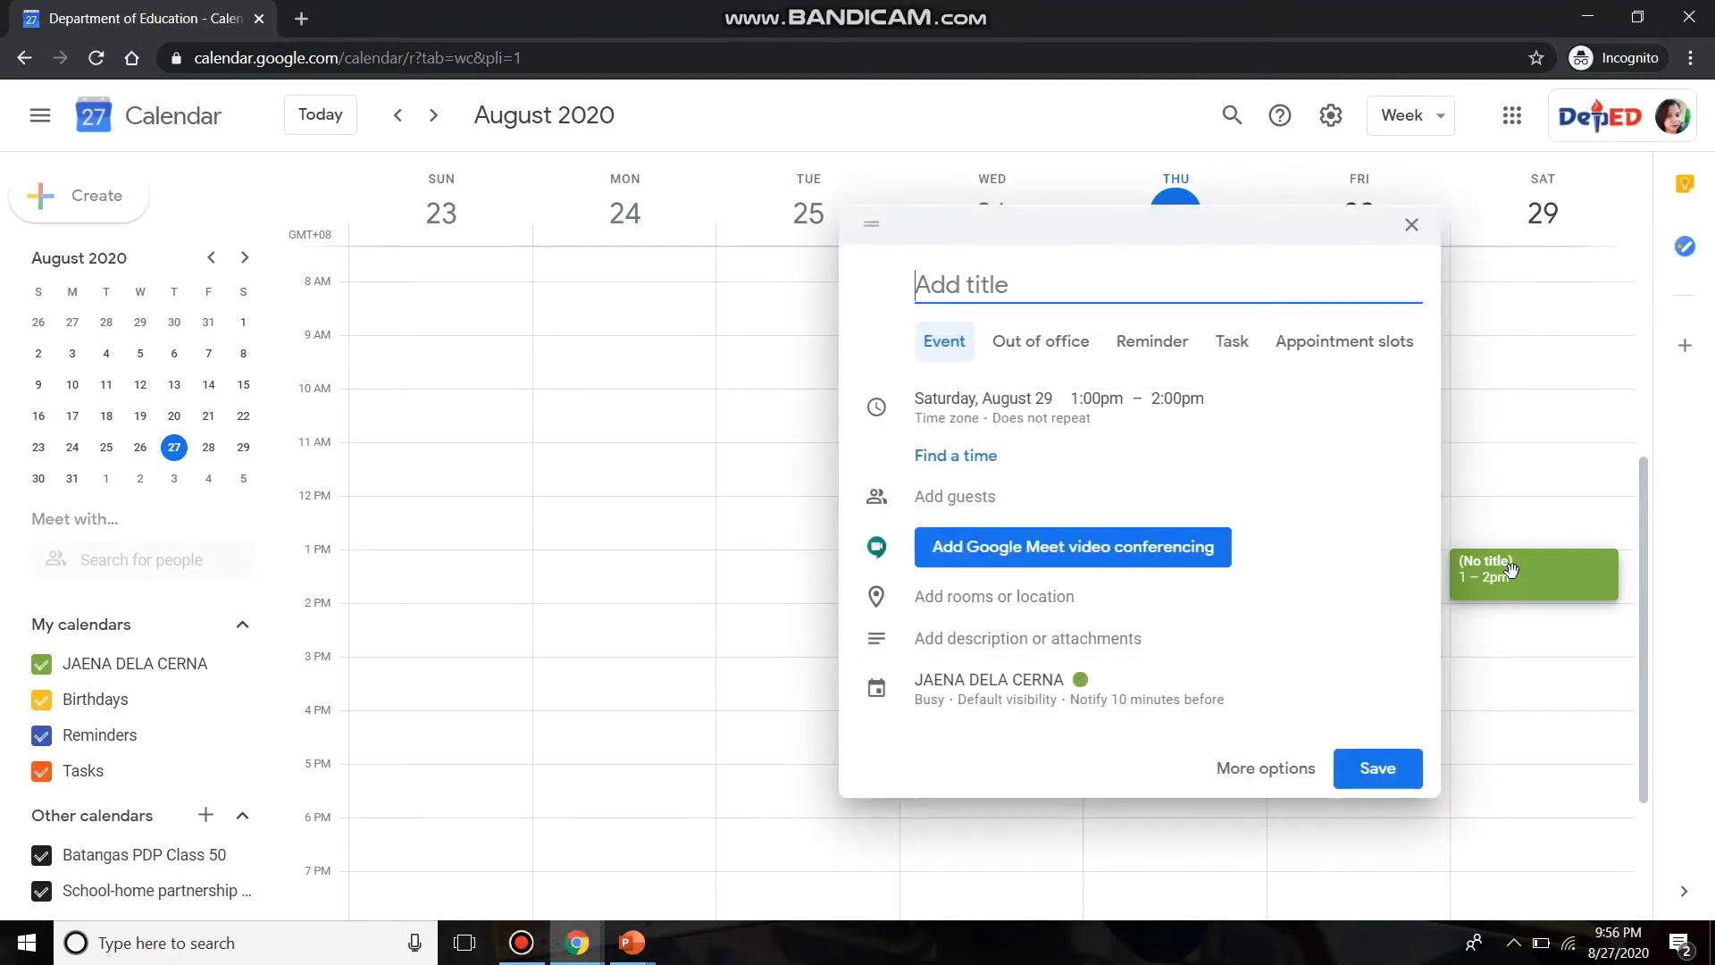
left_click(1098, 399)
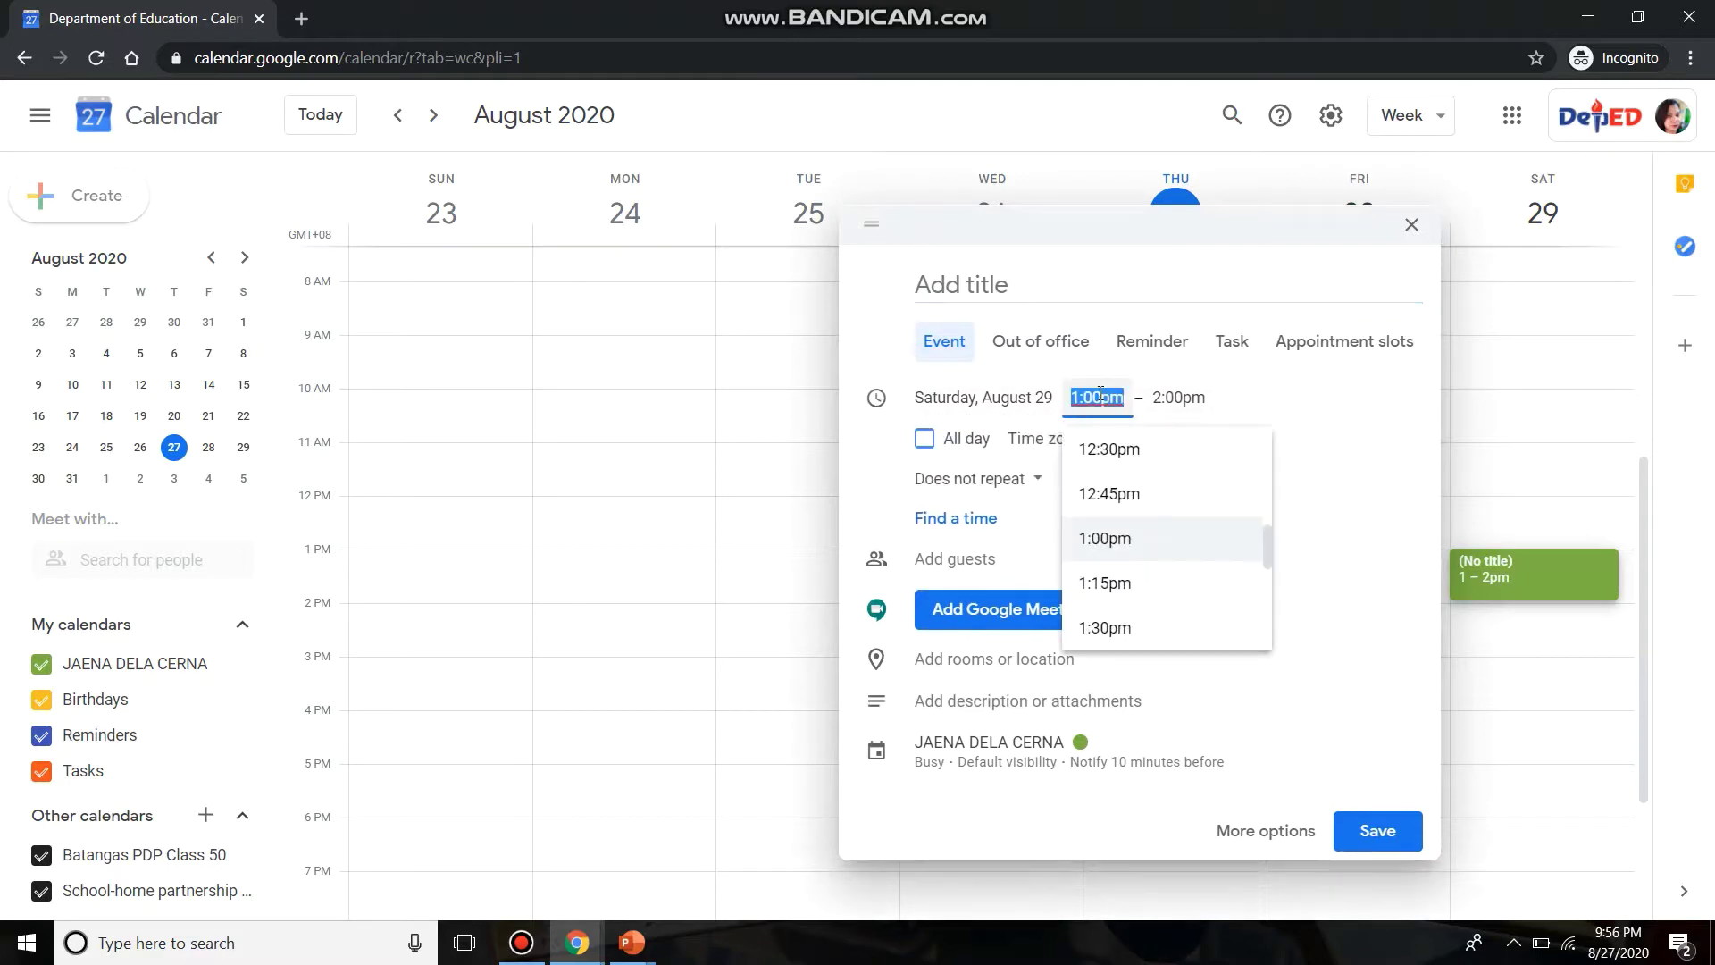
type("2")
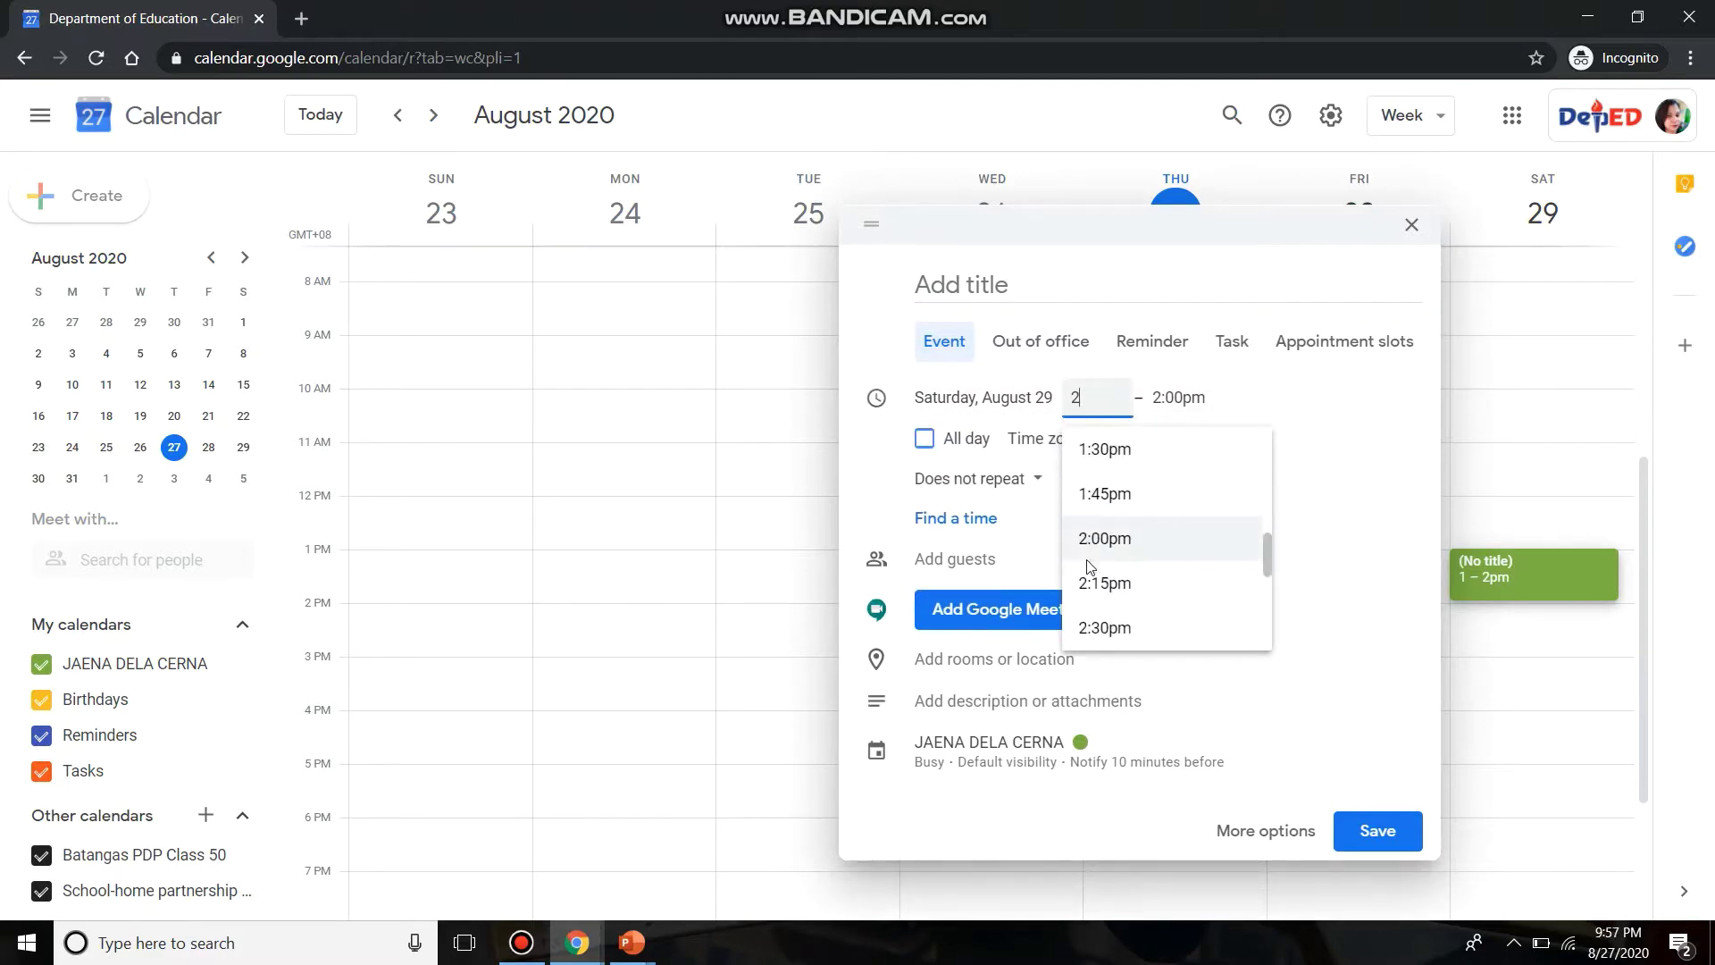
left_click(1100, 539)
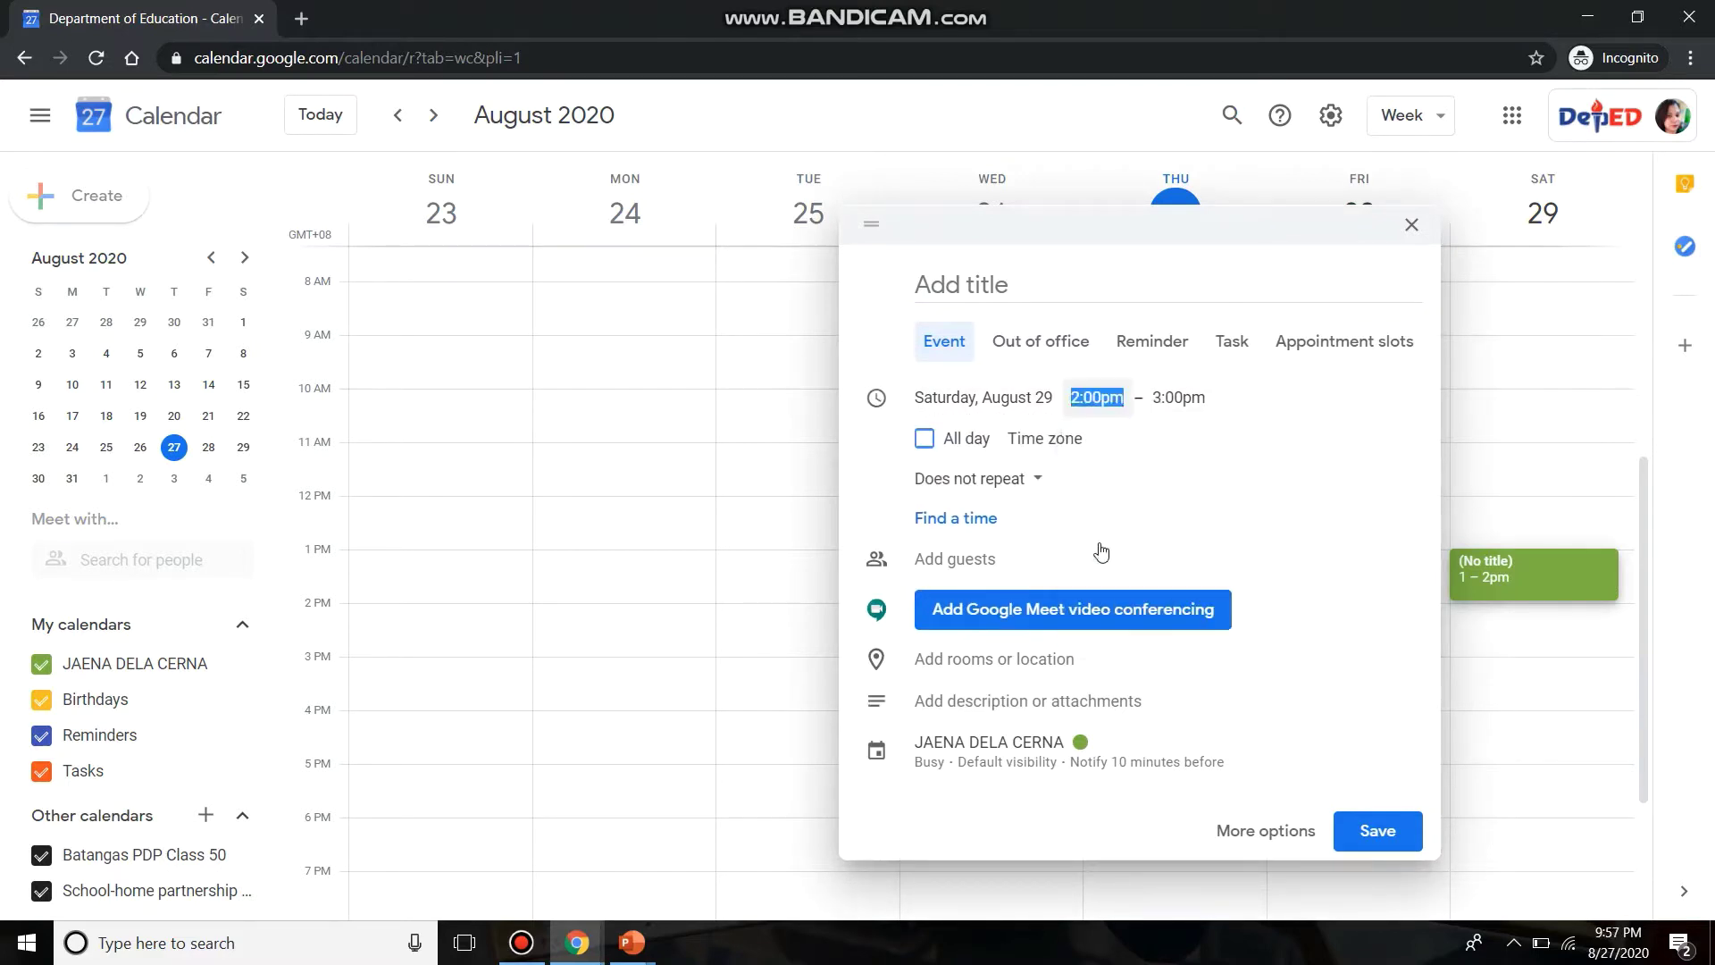
left_click(1197, 402)
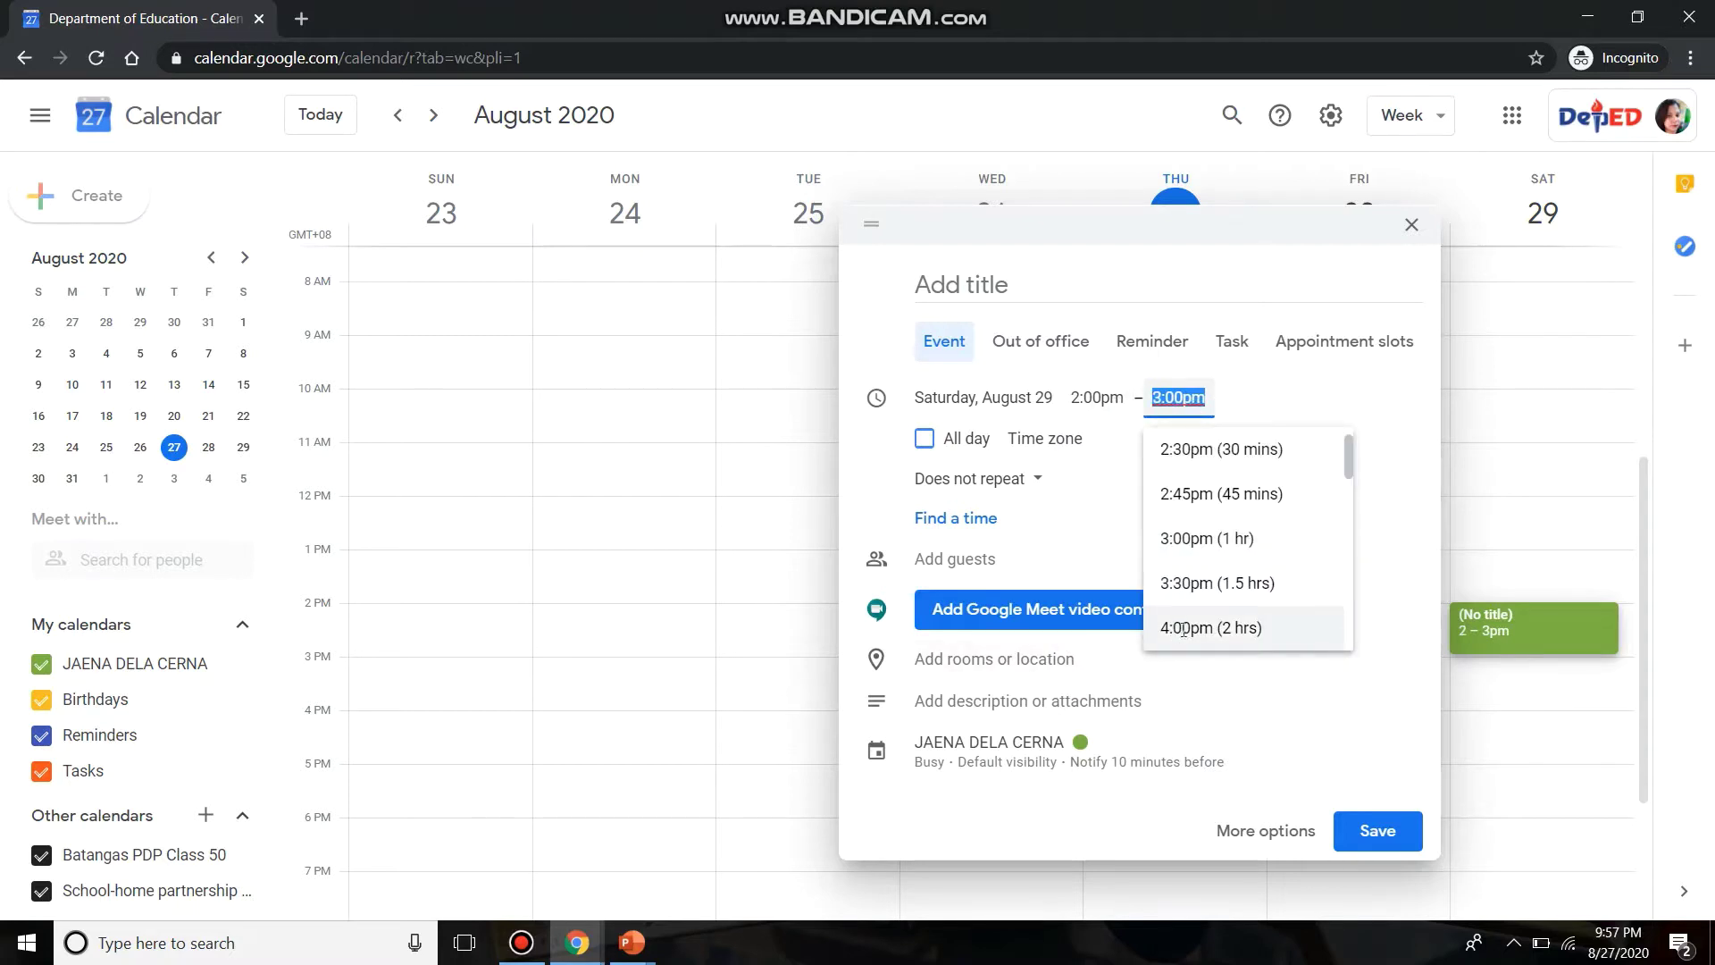
left_click(1183, 627)
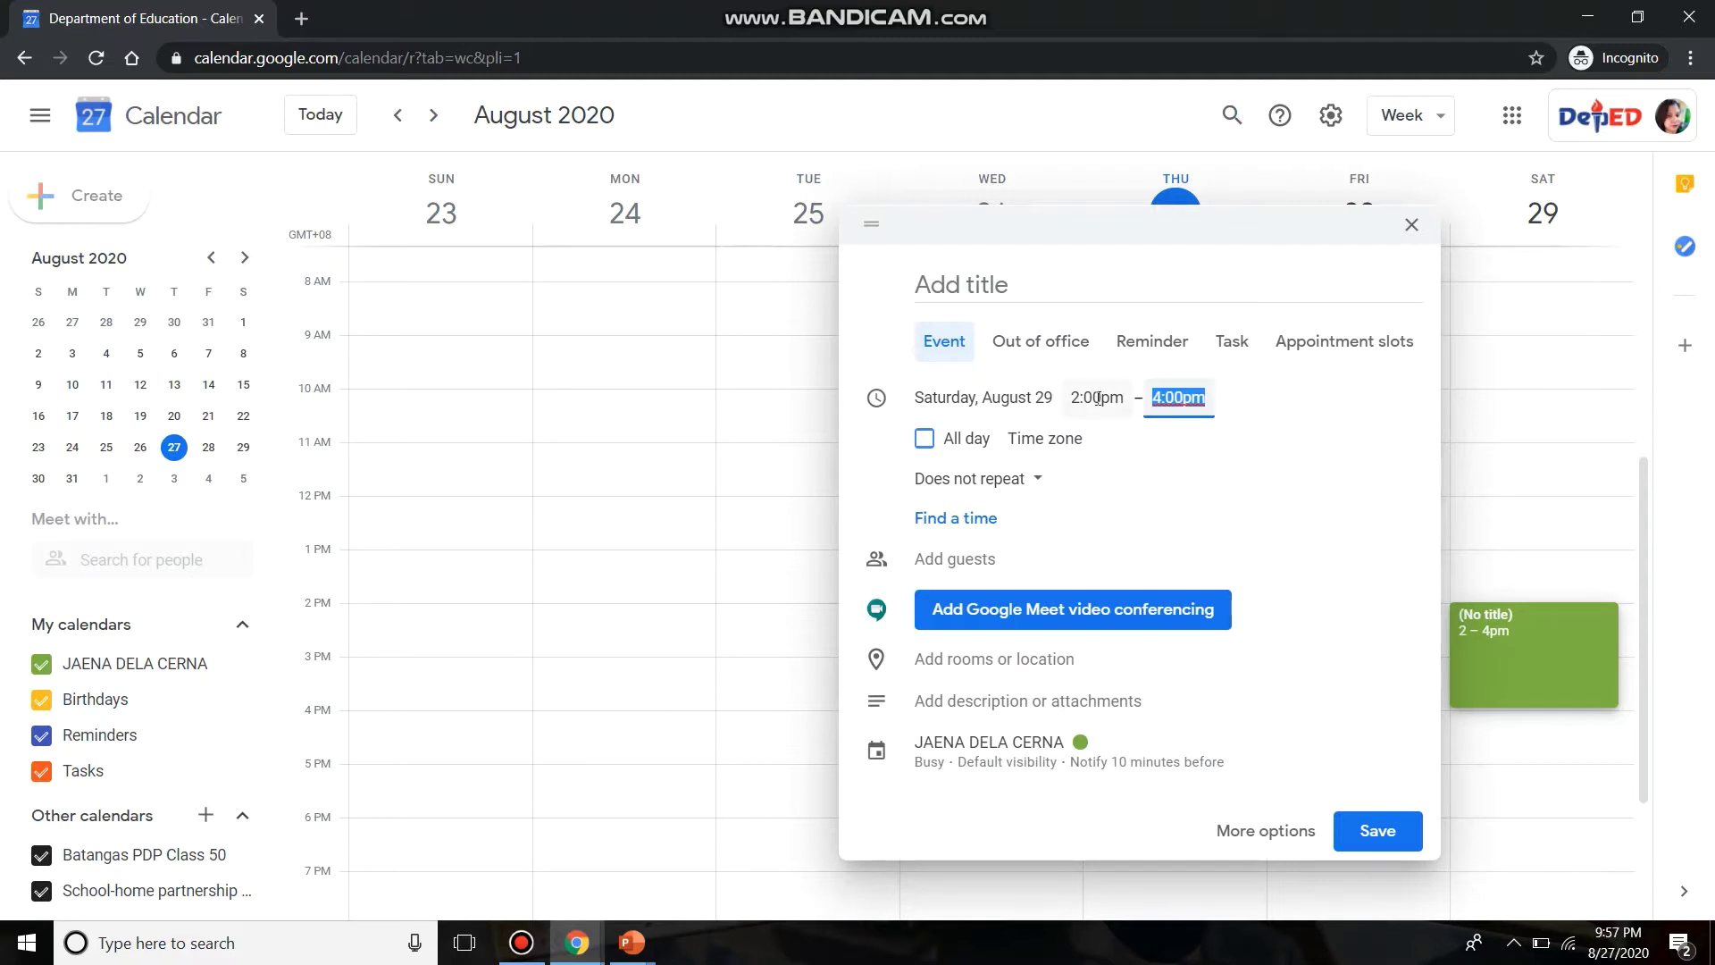
left_click(933, 282)
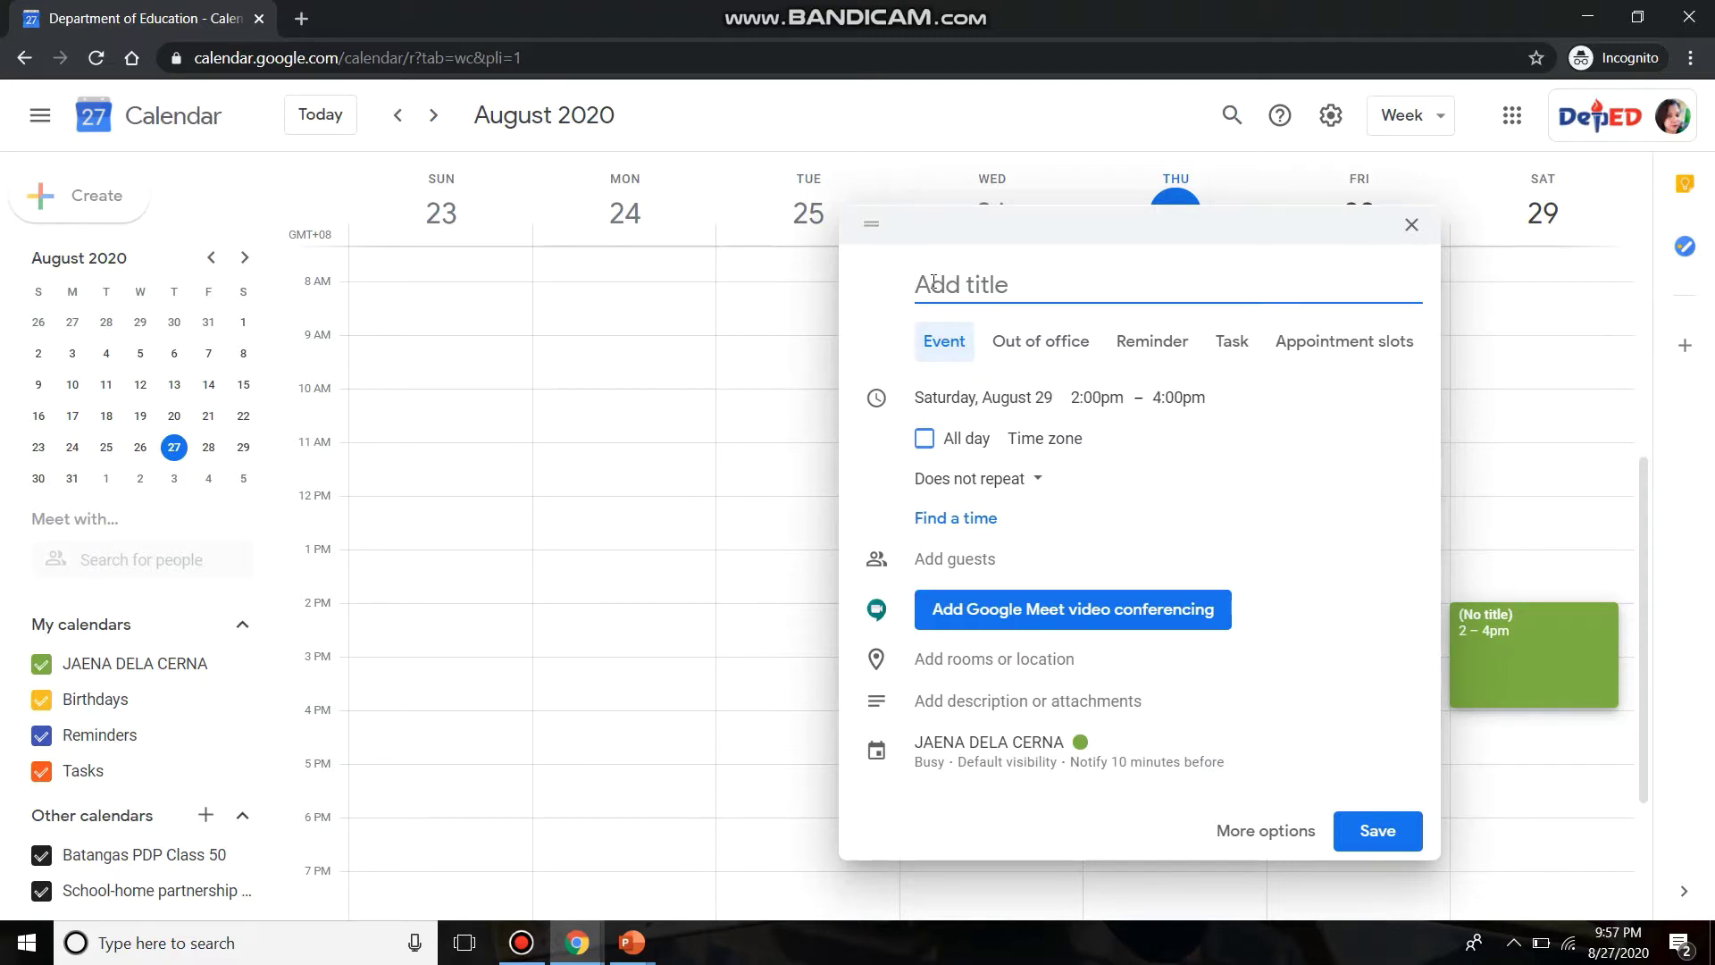
- Title the event 'Faculty Meeting' and add the first suggested colleague as a guest
type("Faculty Meeti")
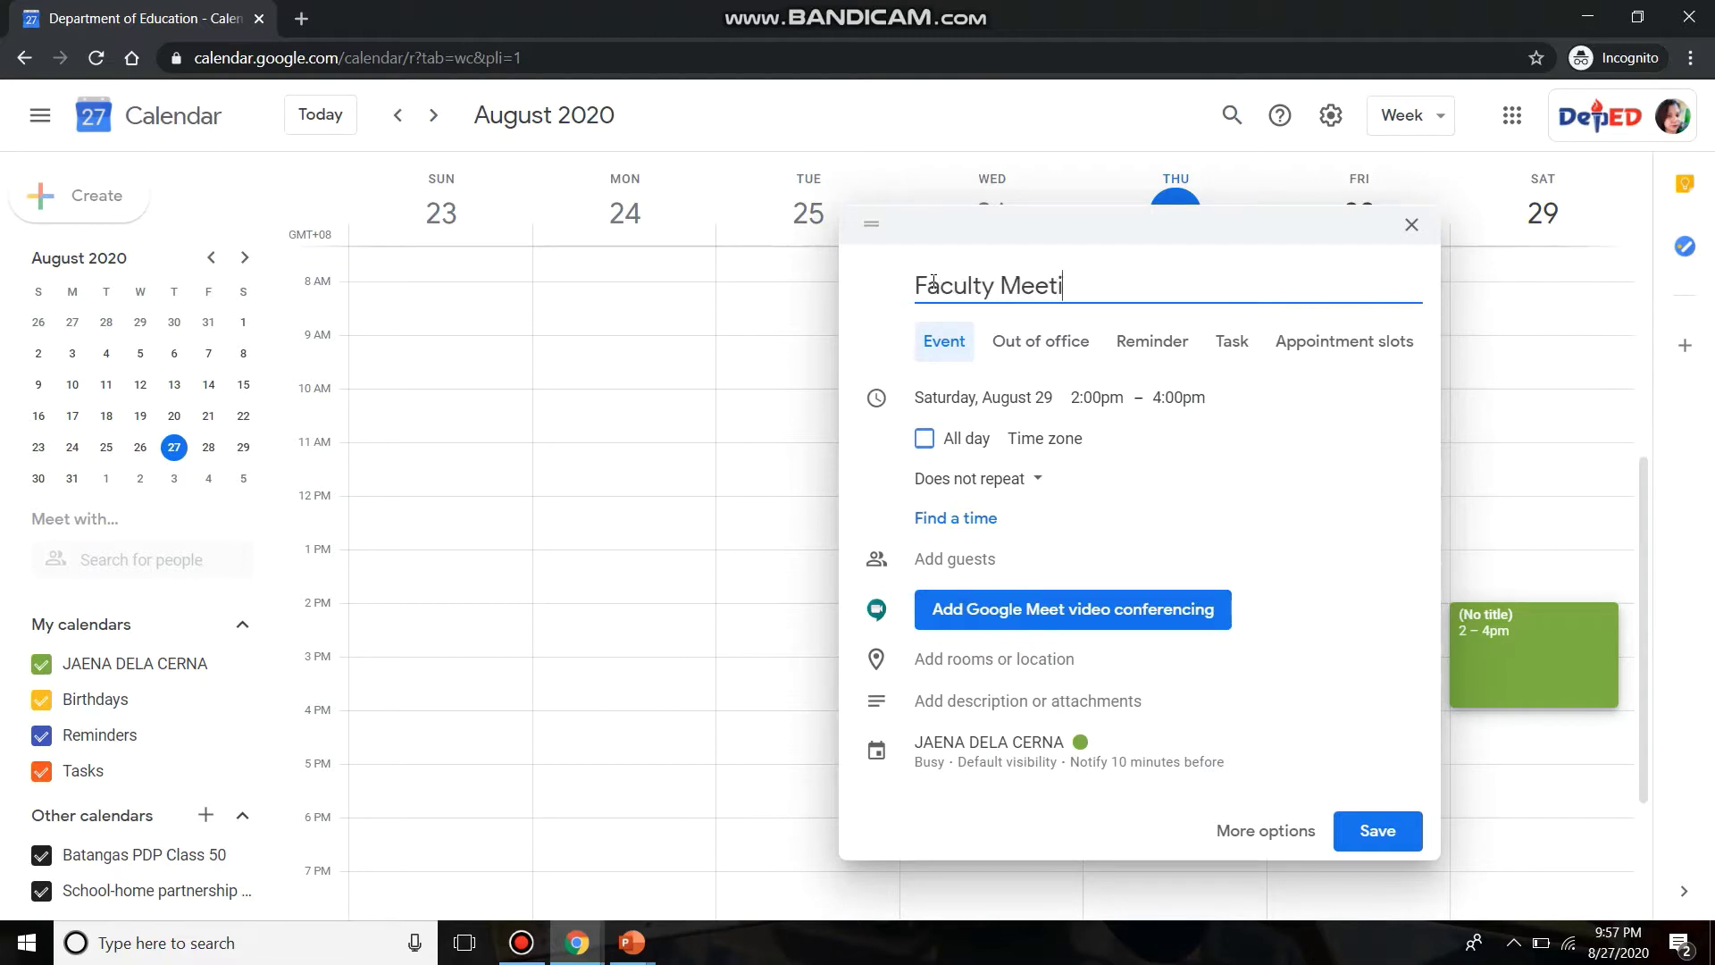
type("ng")
left_click(950, 560)
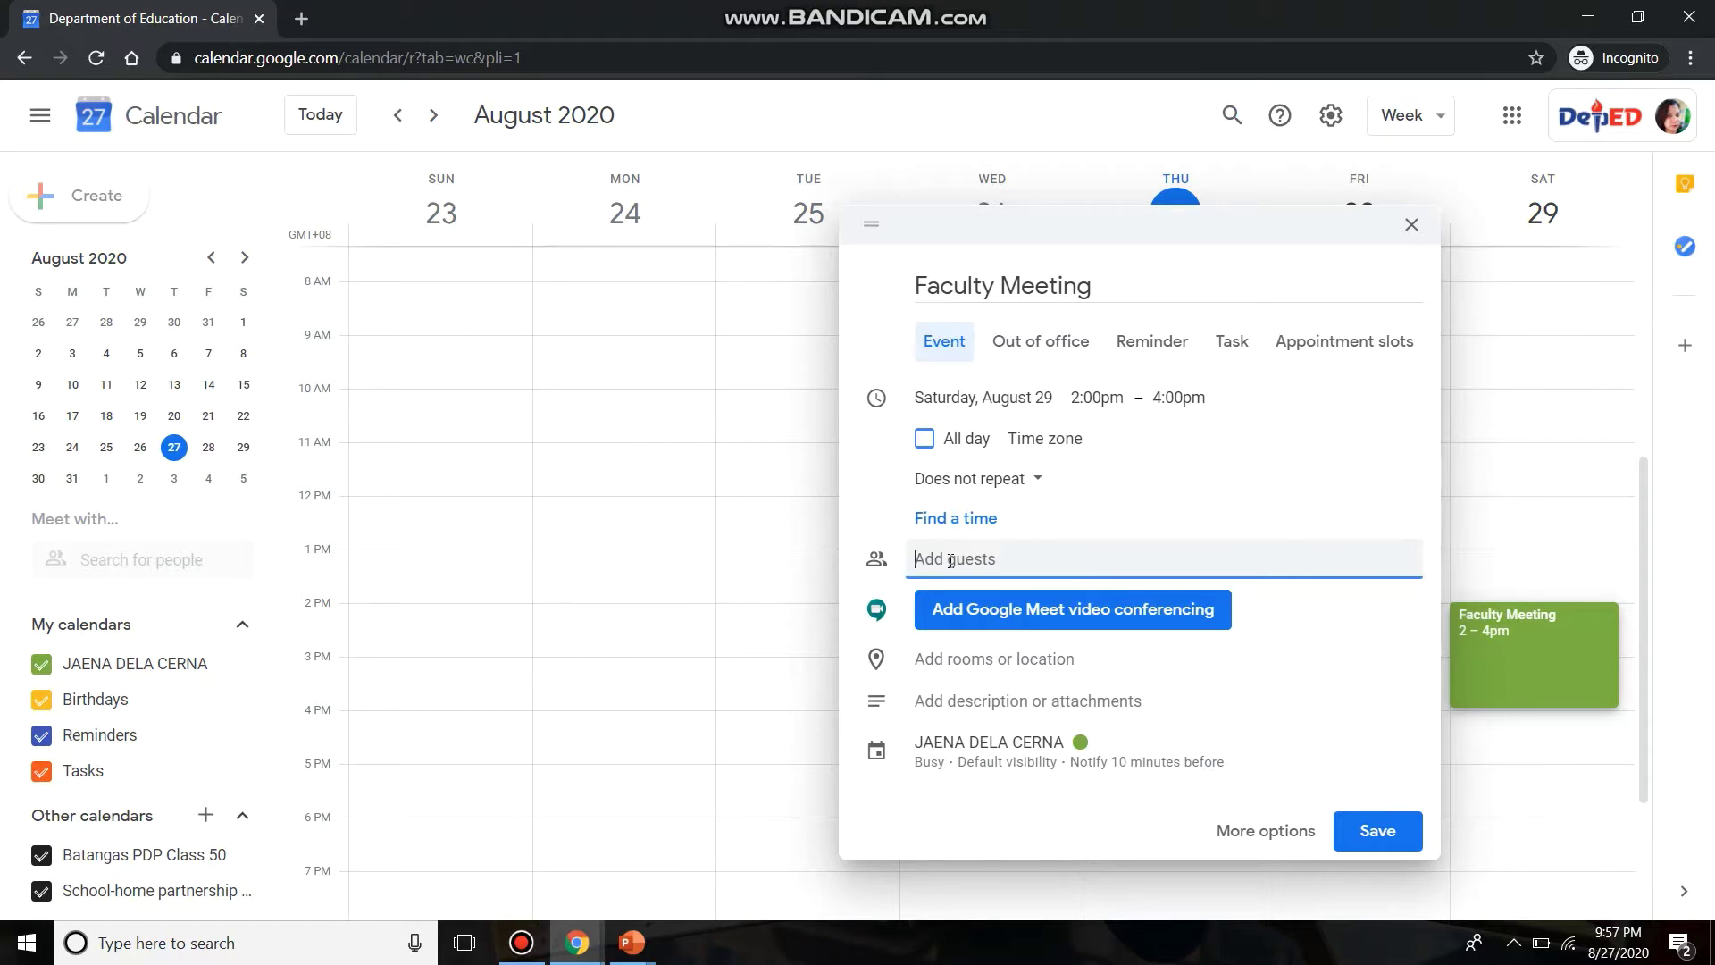
type("ge")
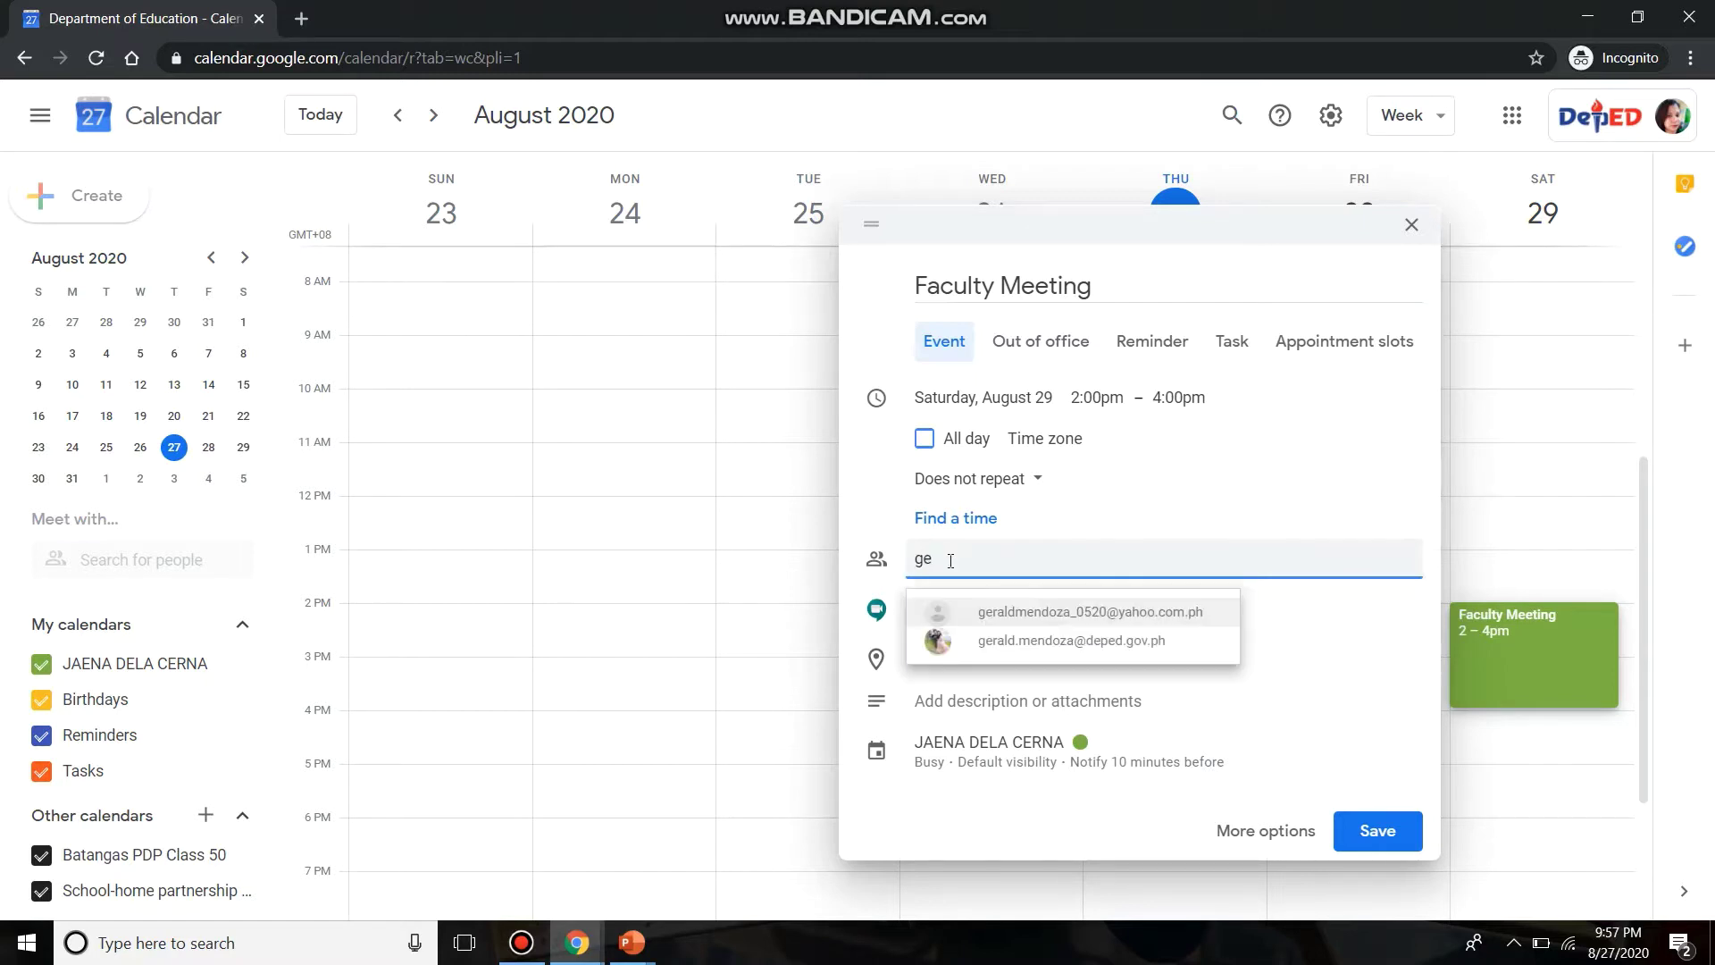
left_click(1007, 641)
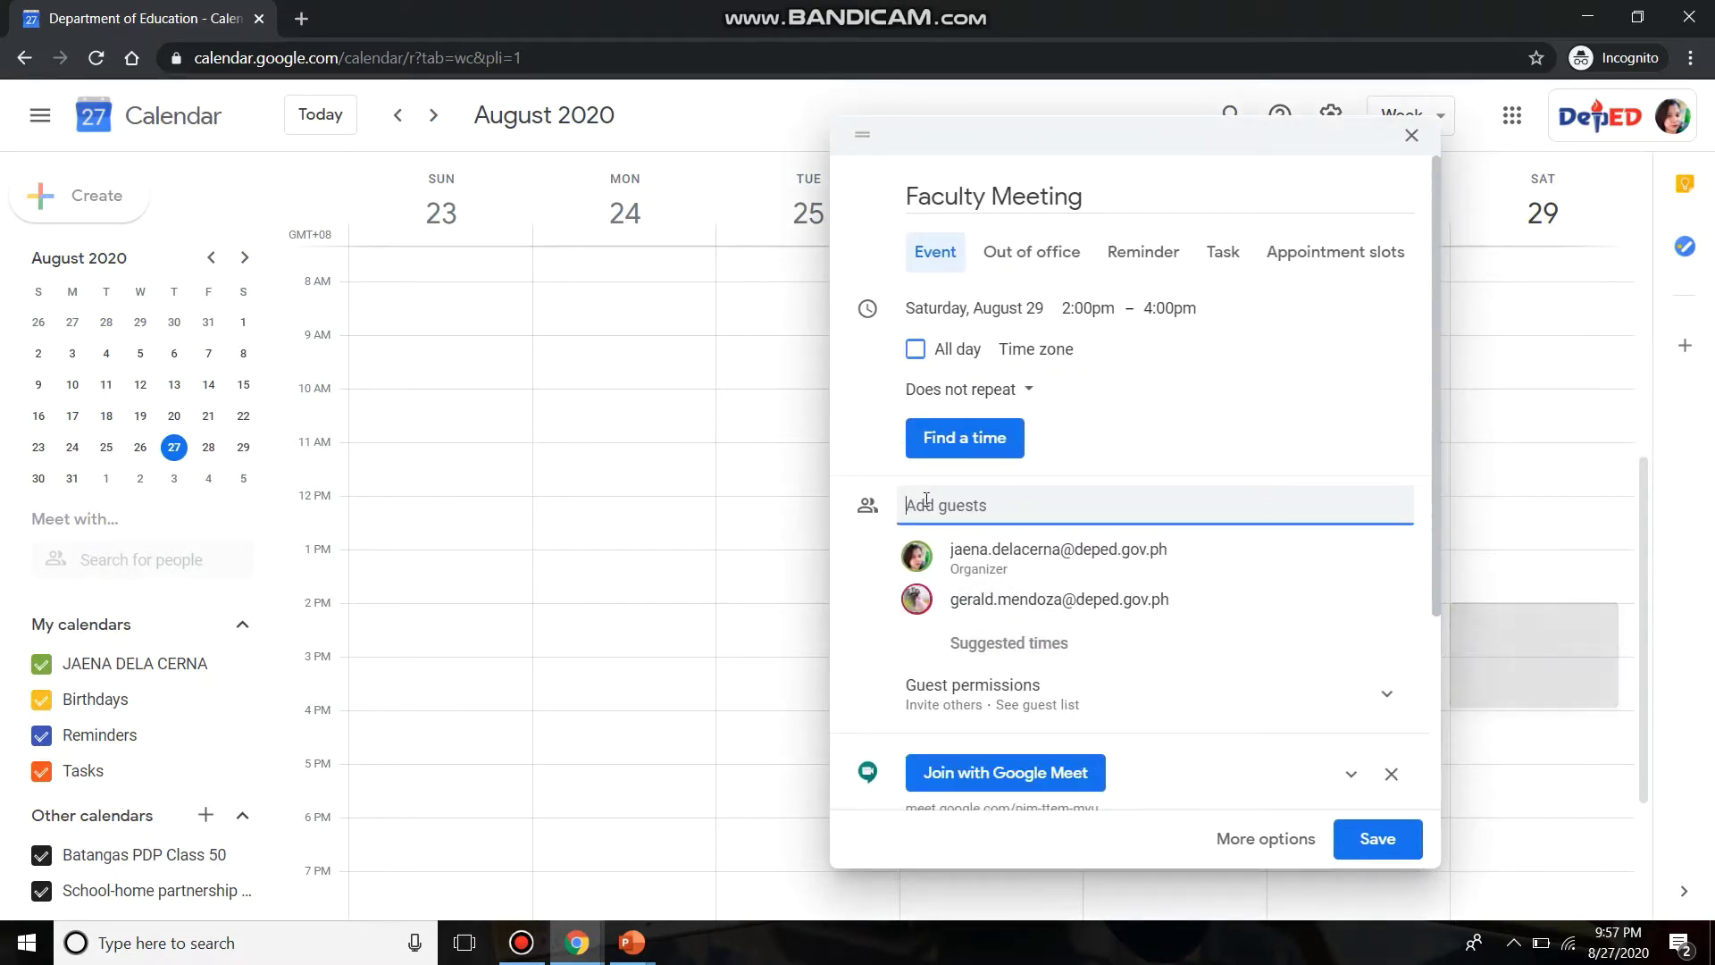
- Search the contacts again and add a second colleague as a guest
type("lad")
key("BackSpace")
key("BackSpace")
key("BackSpace")
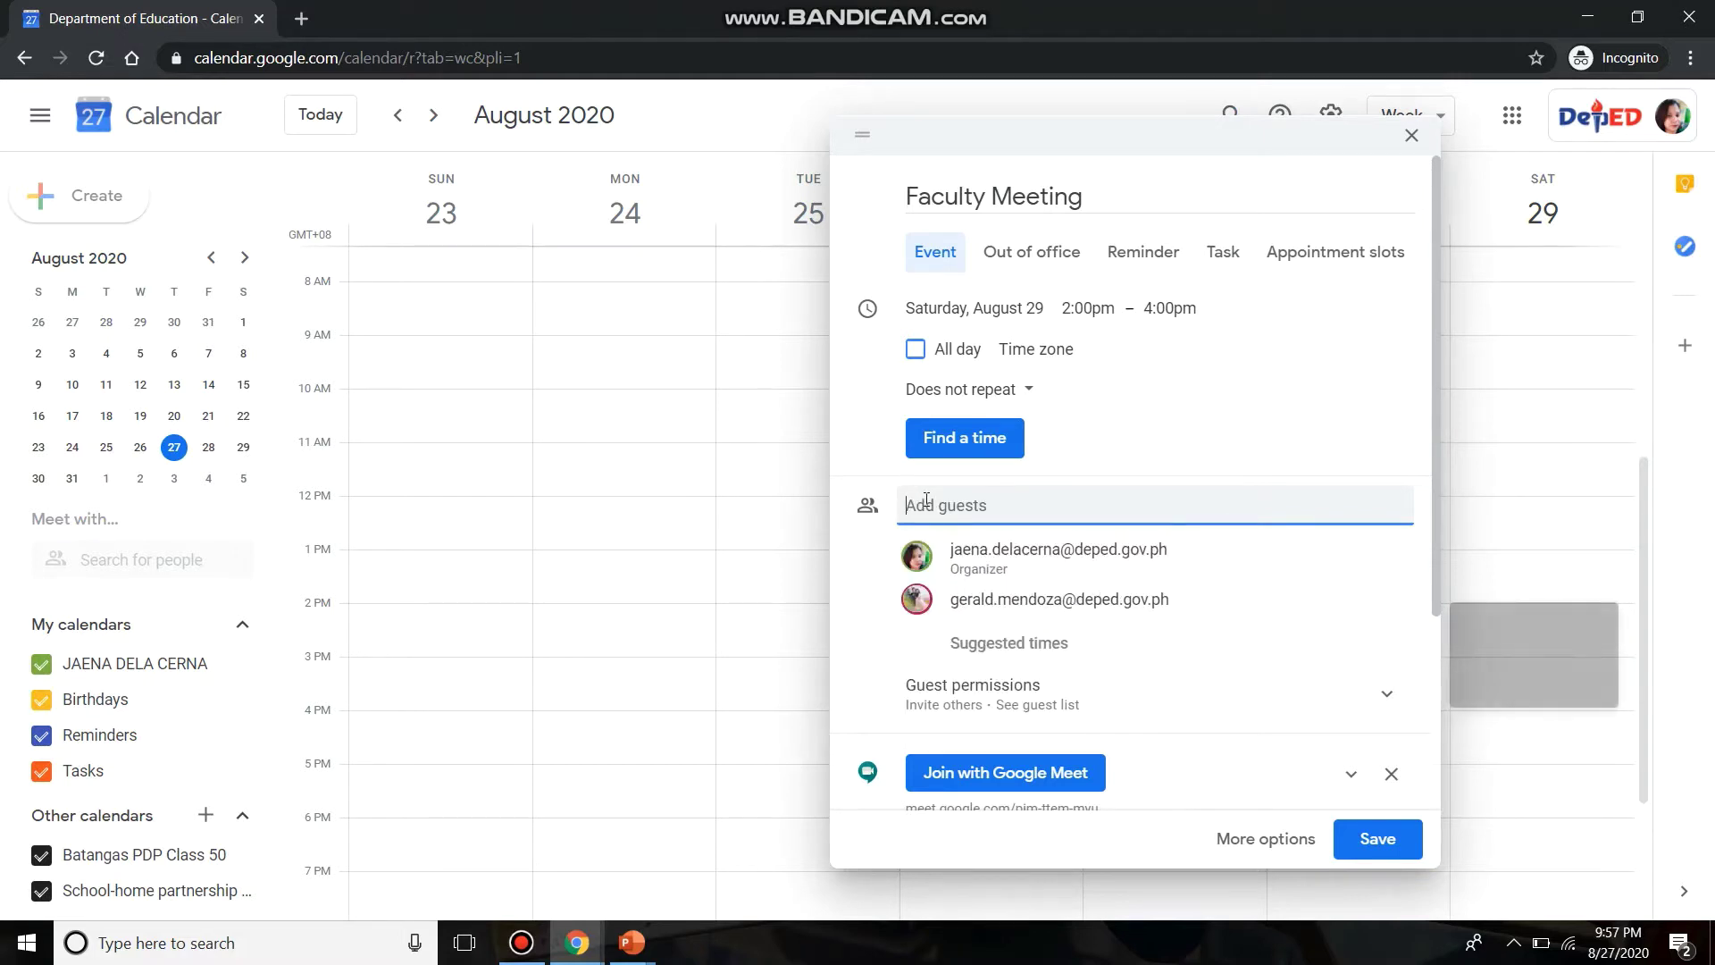
type("g")
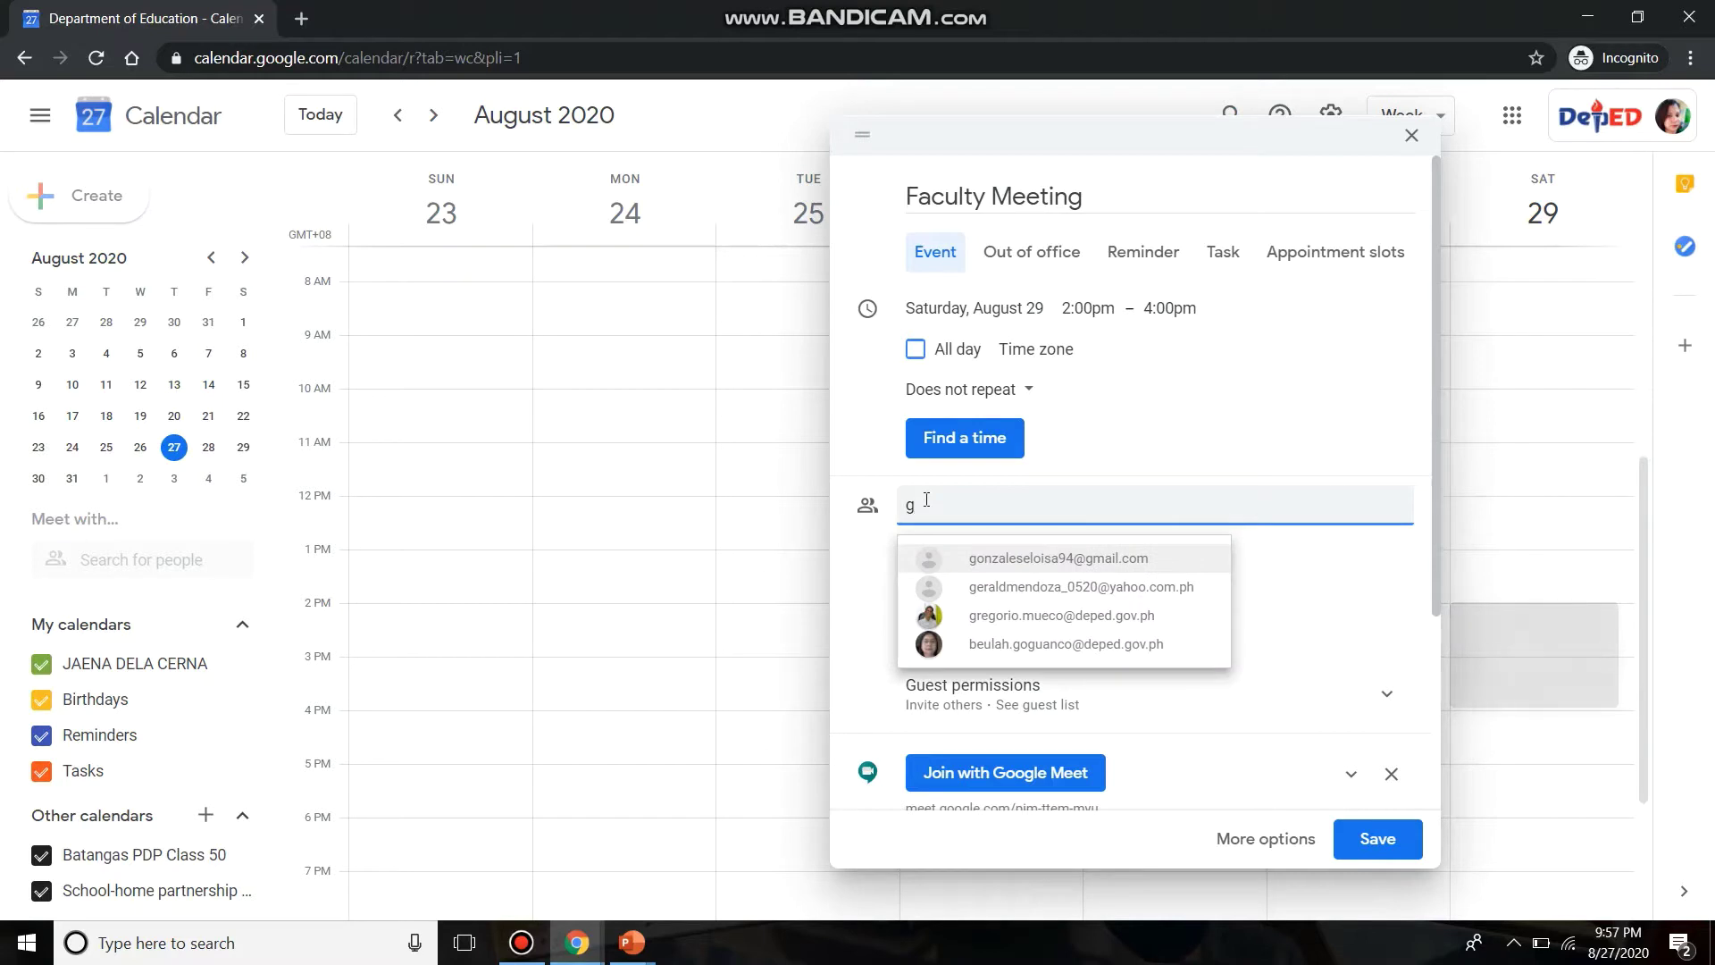
key("BackSpace")
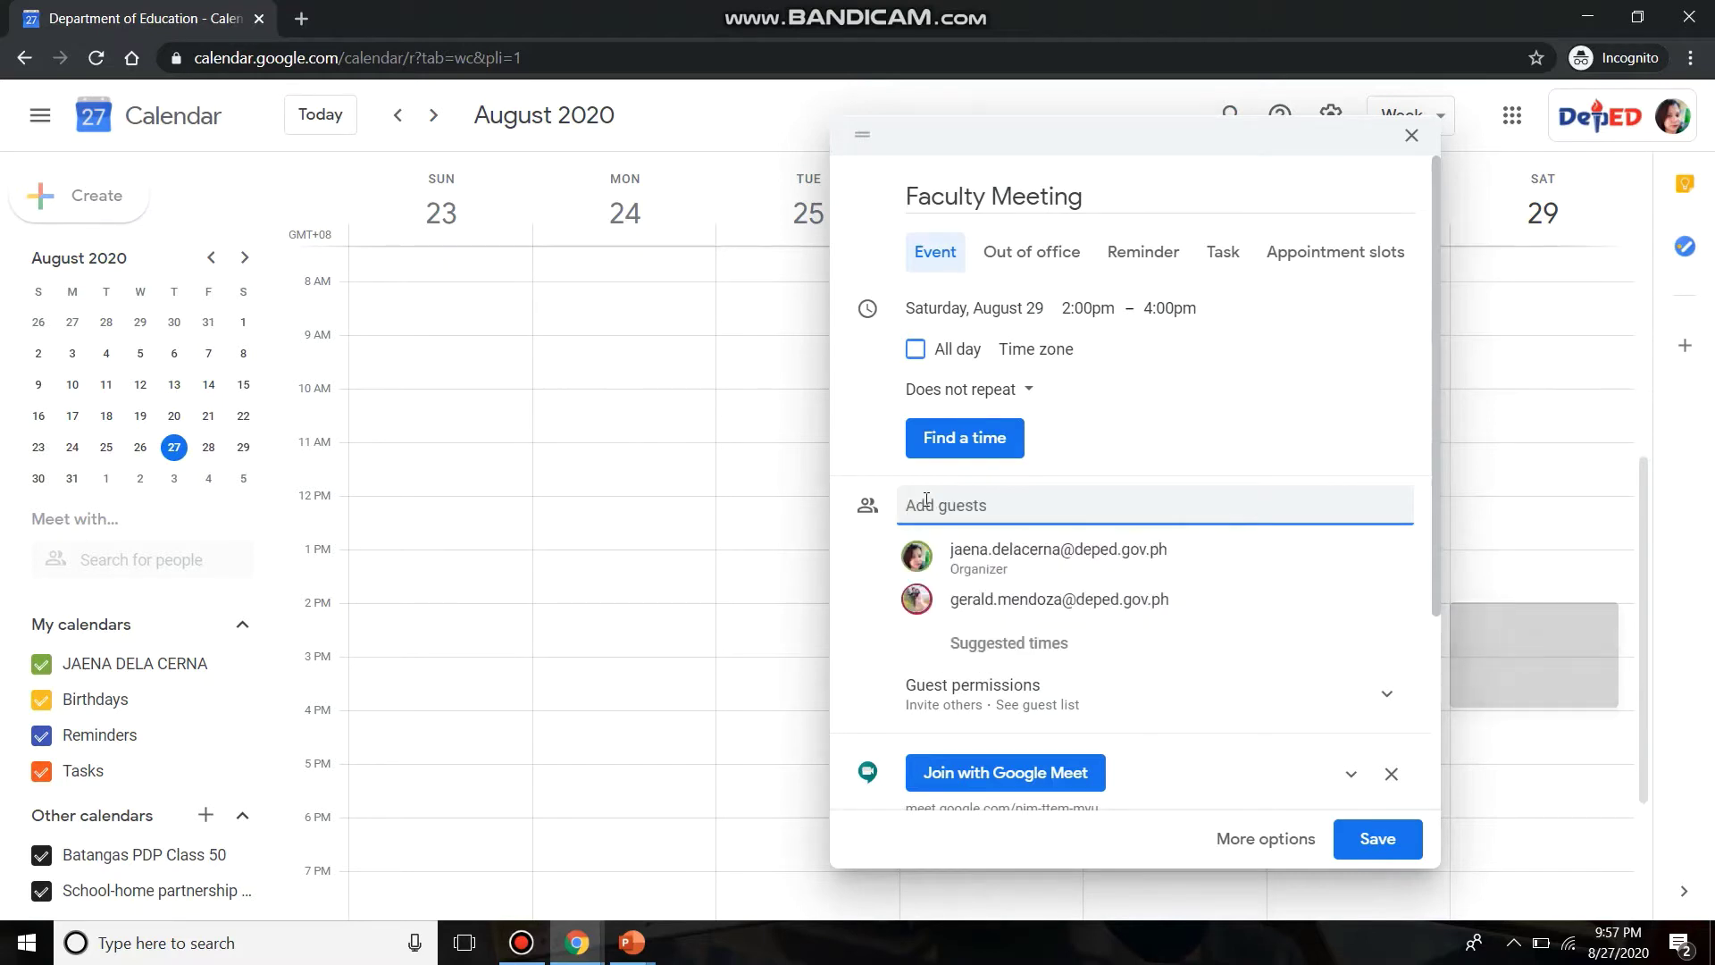
type("liz")
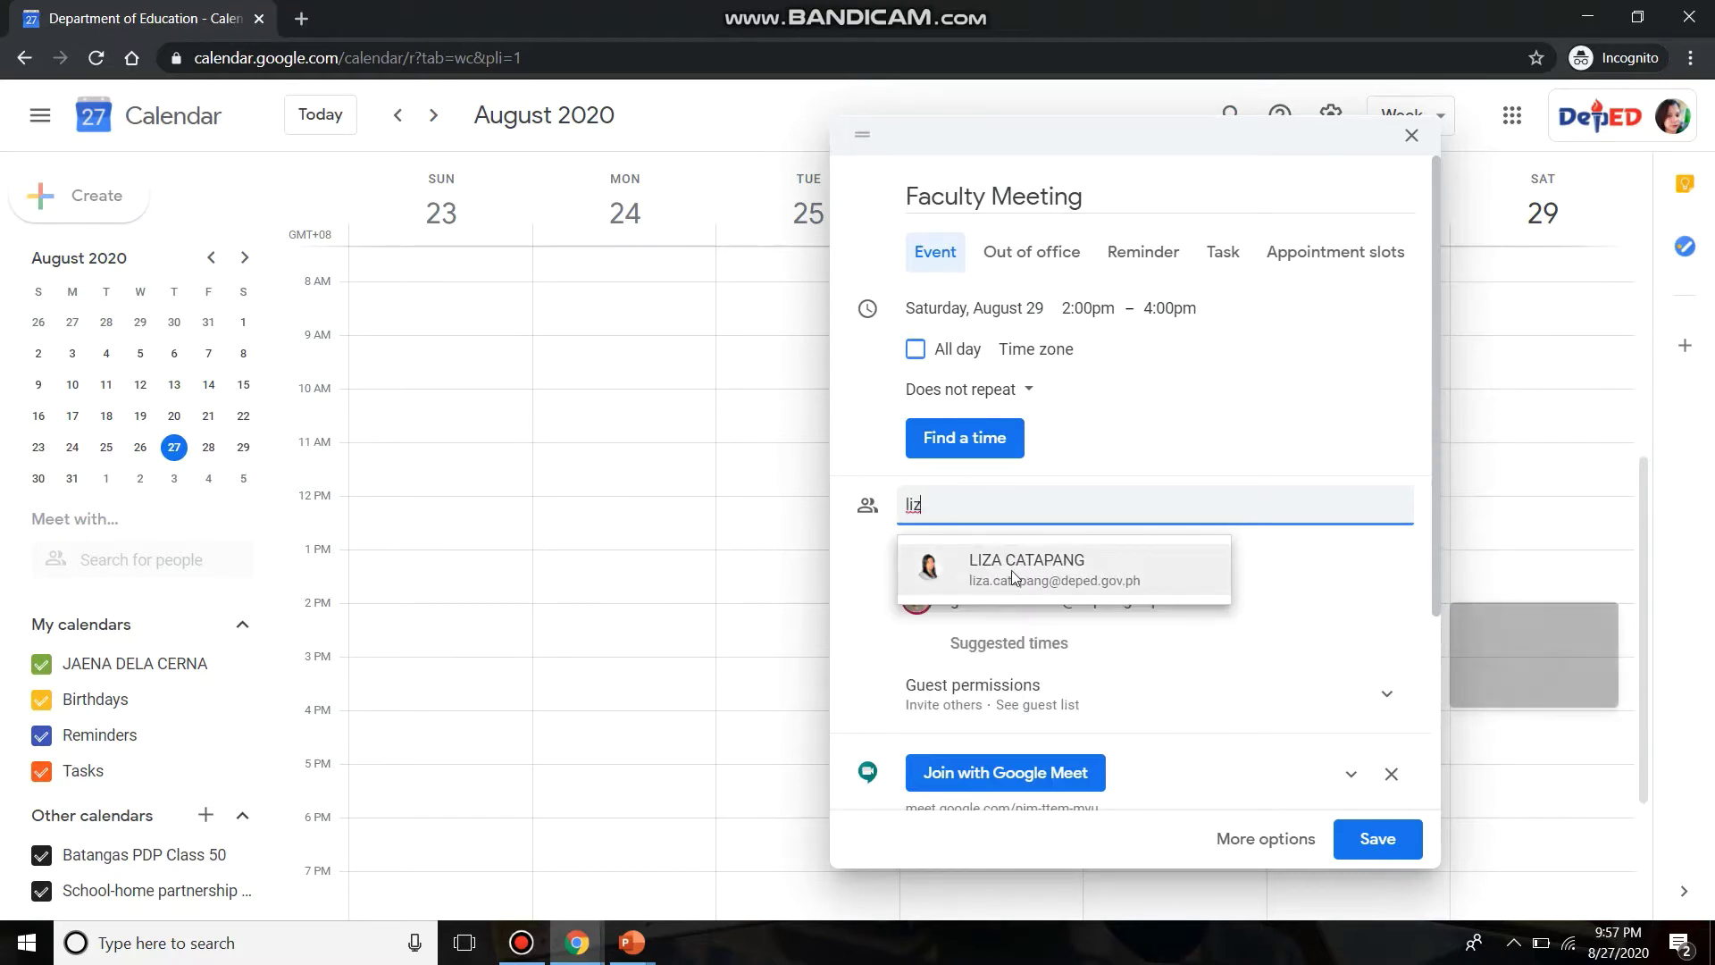
left_click(1014, 576)
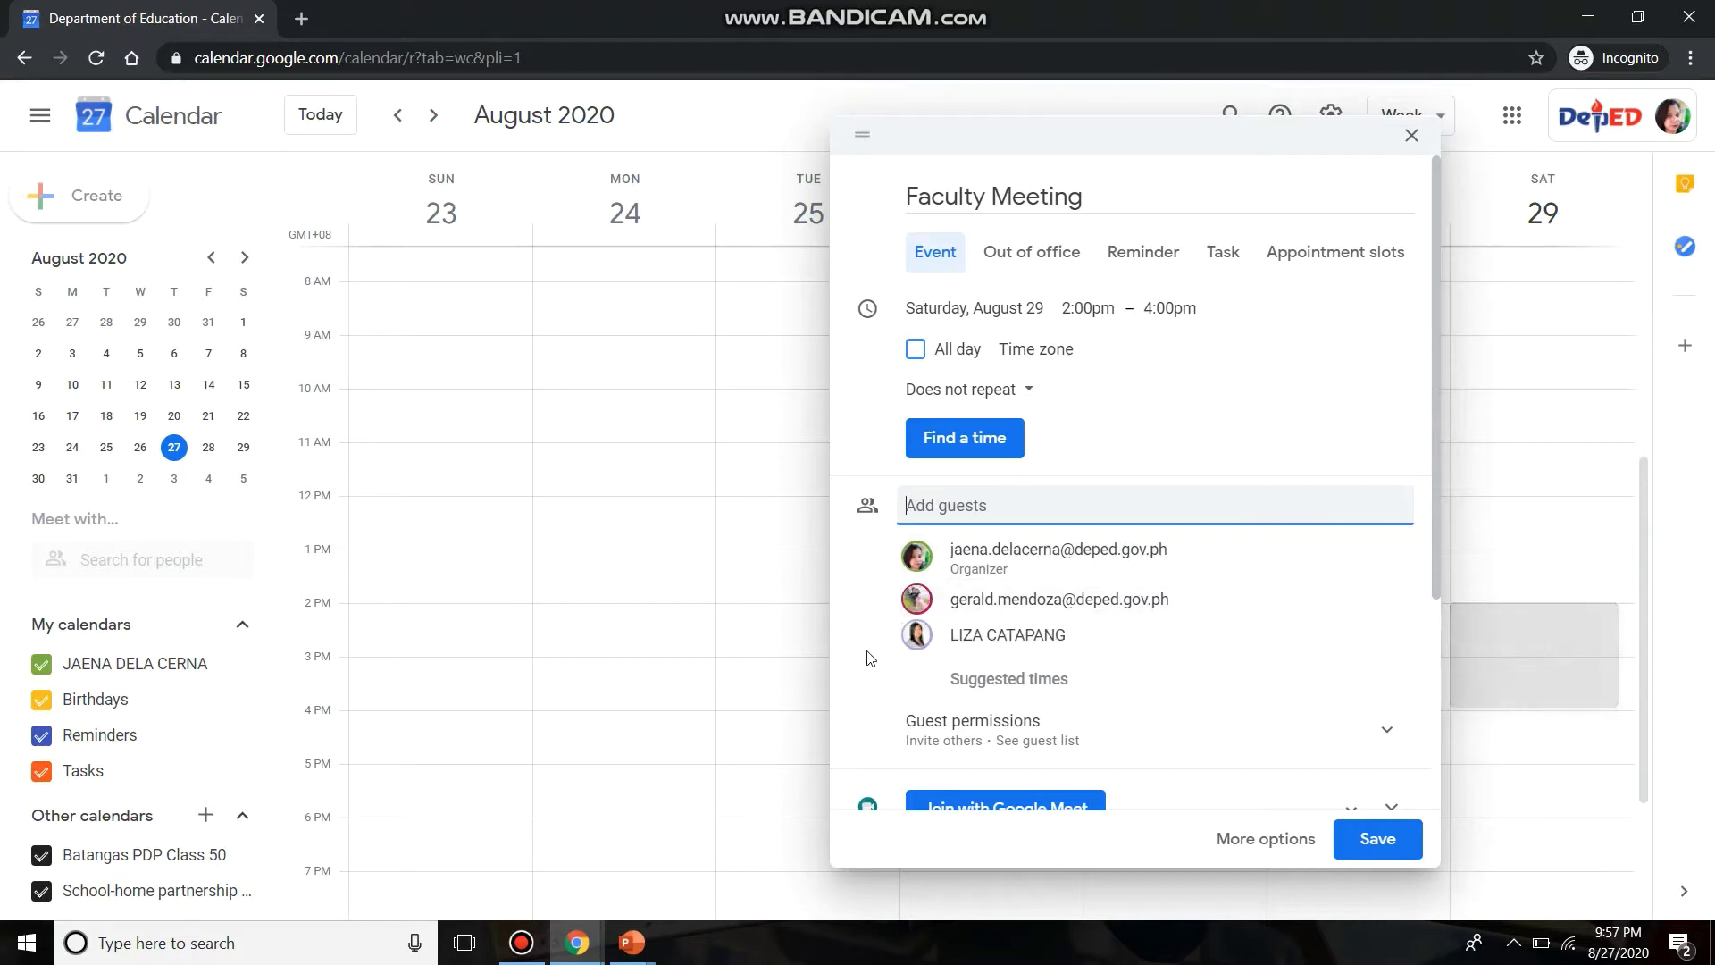
- Select the event's Google Meet link text and save the Faculty Meeting event
scroll(865, 661, "down", 3)
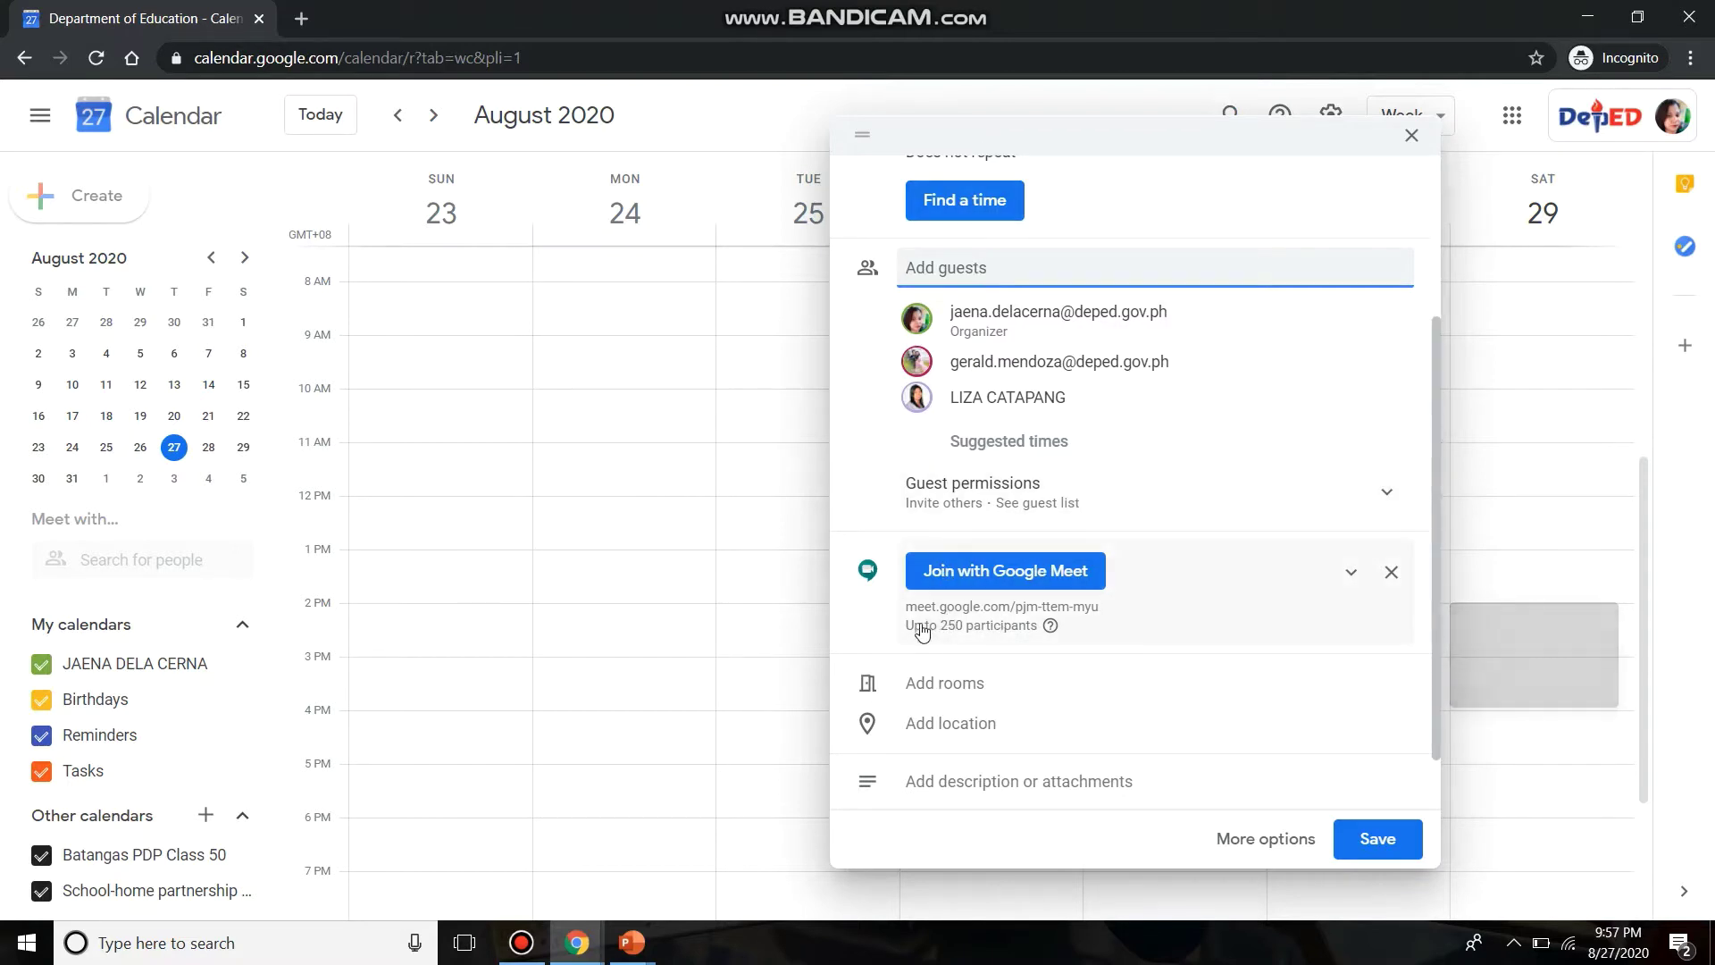
left_click_drag(904, 608, 1106, 613)
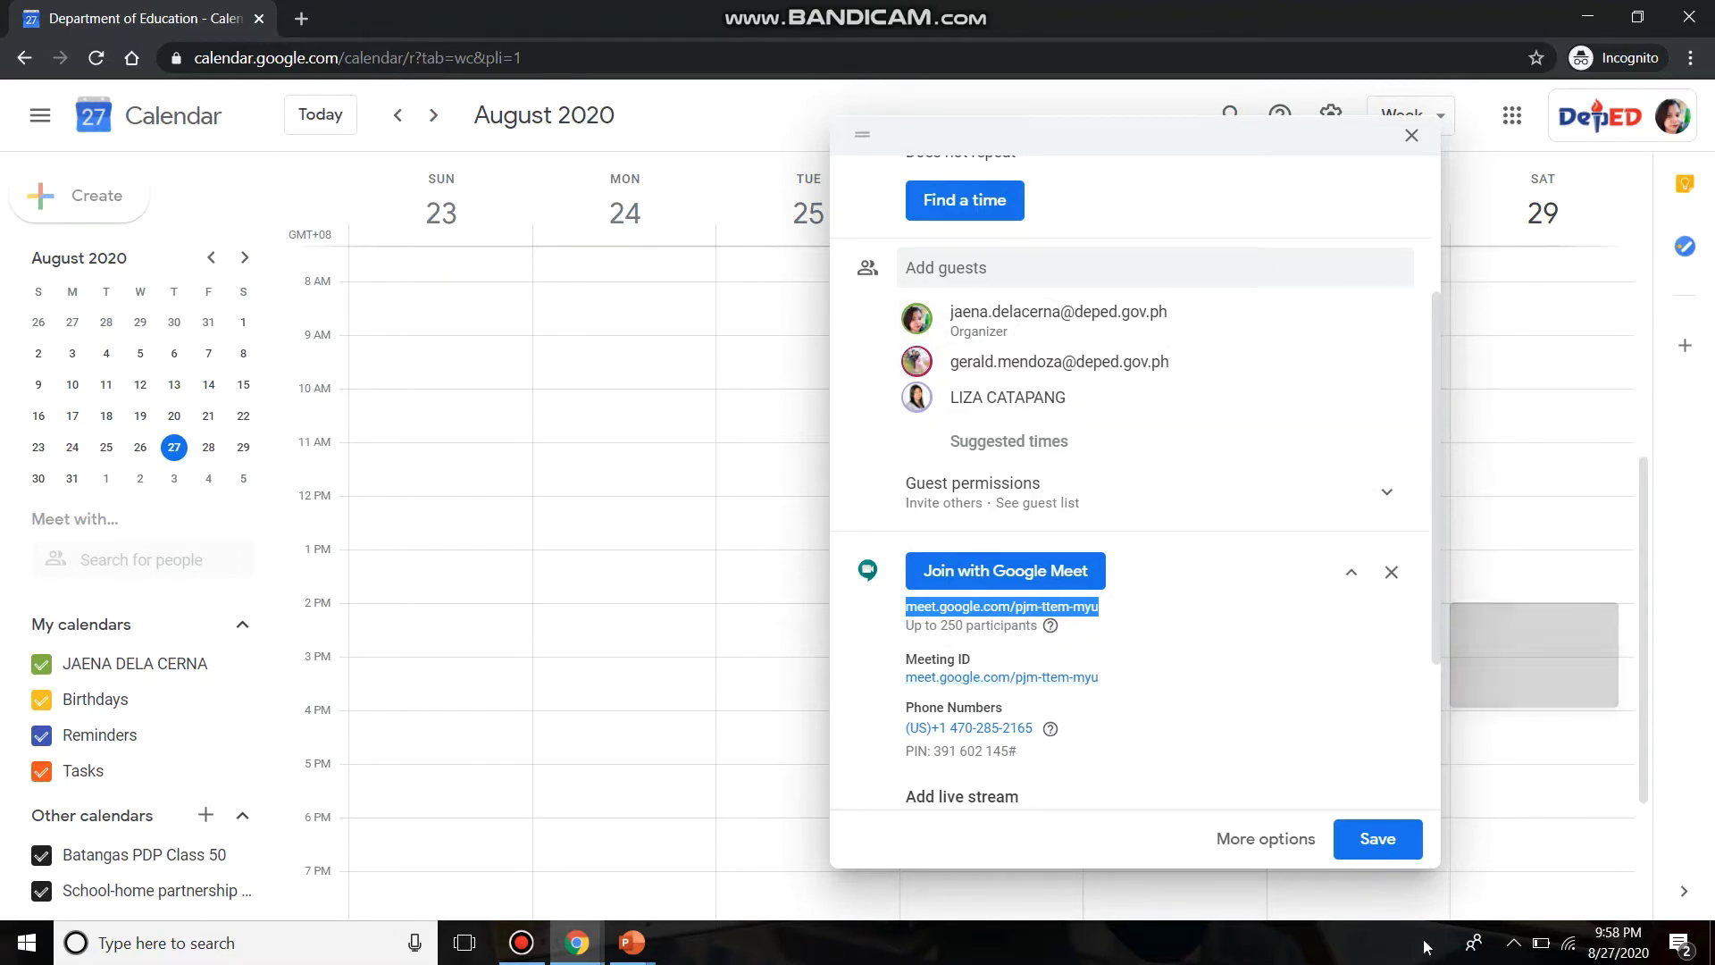
left_click(1380, 840)
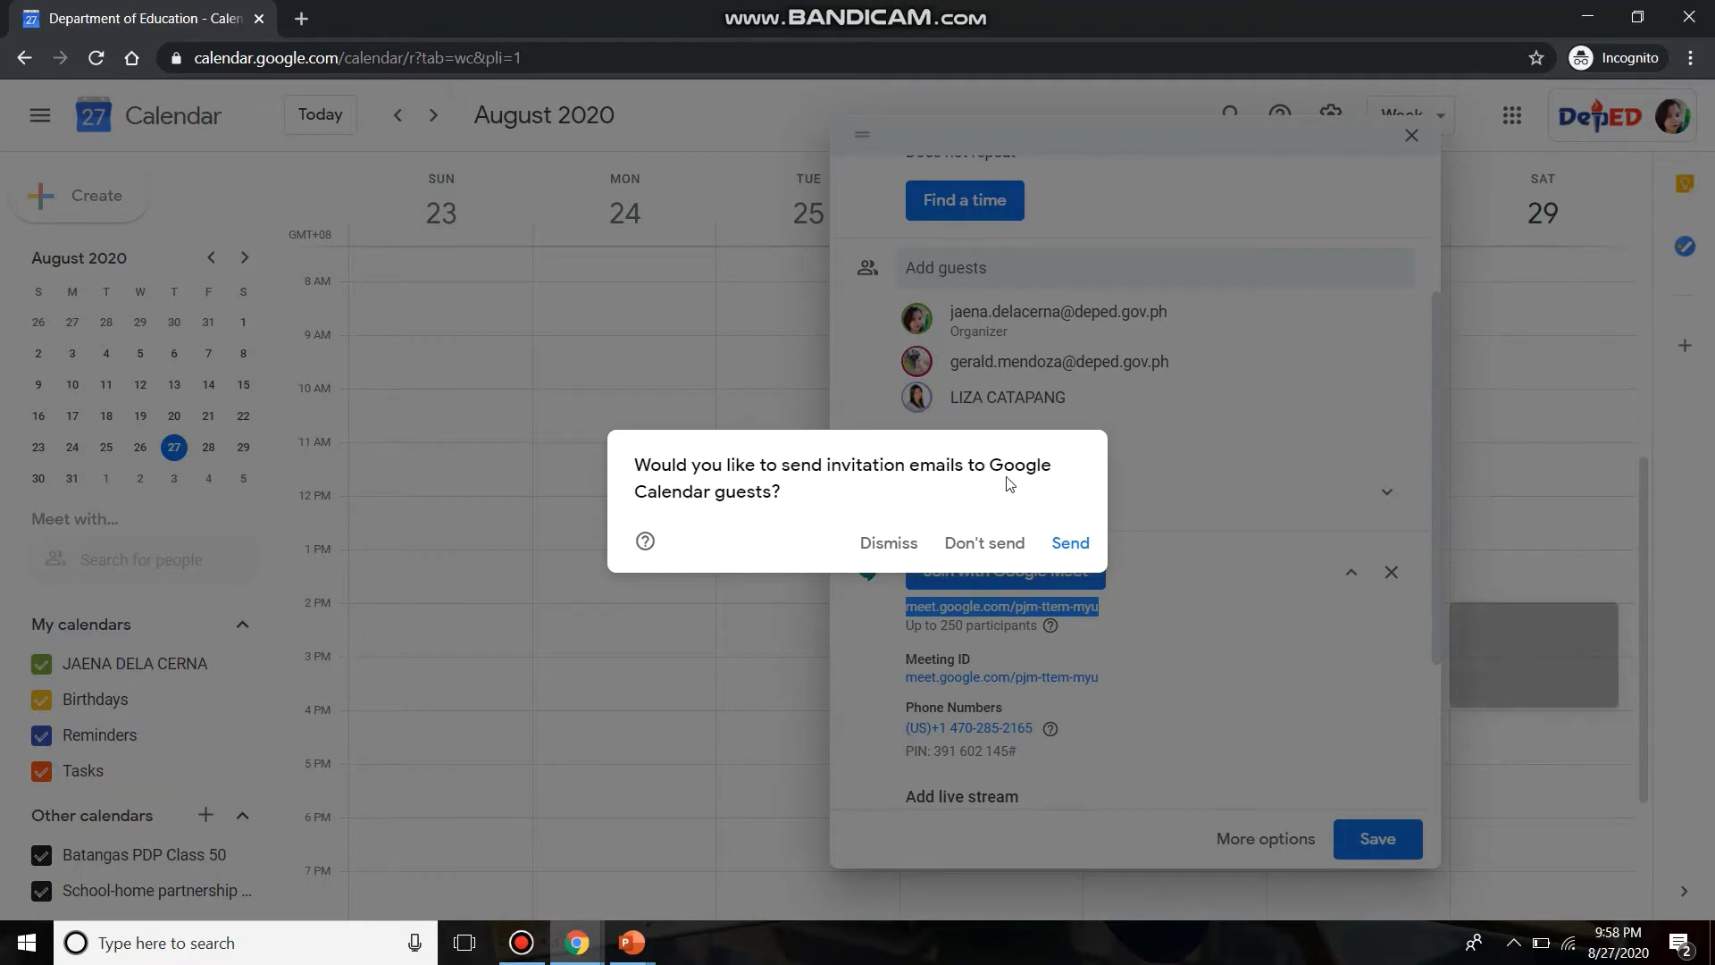
left_click(1069, 552)
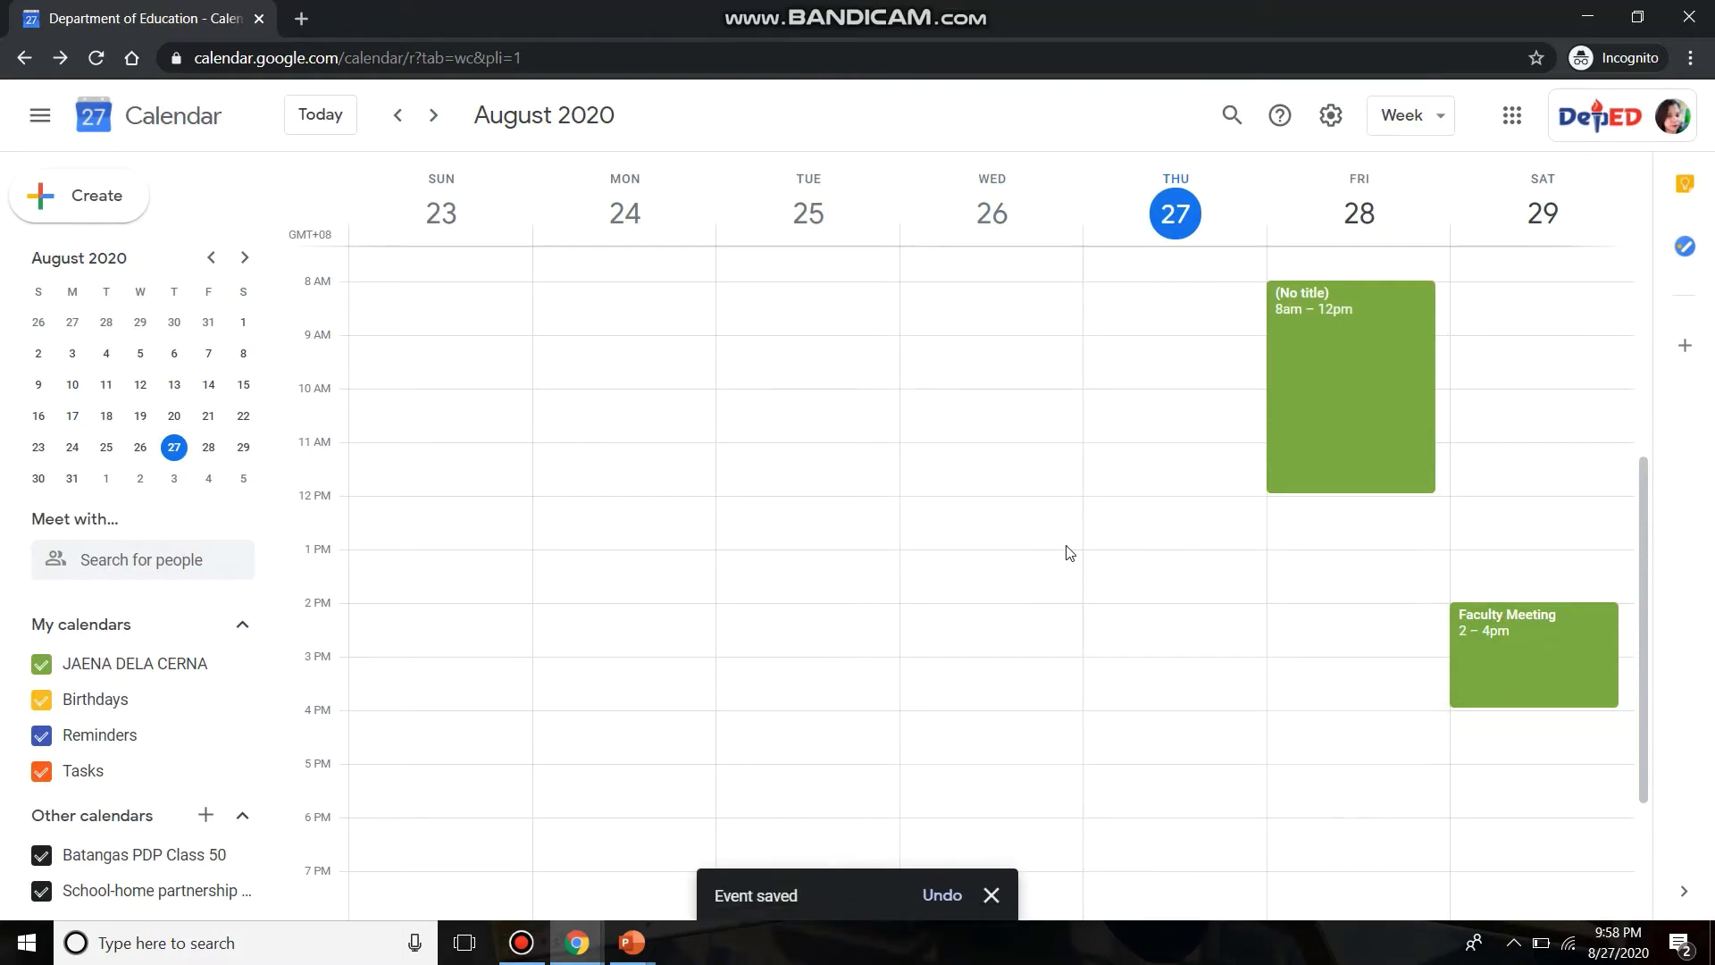
left_click(1499, 625)
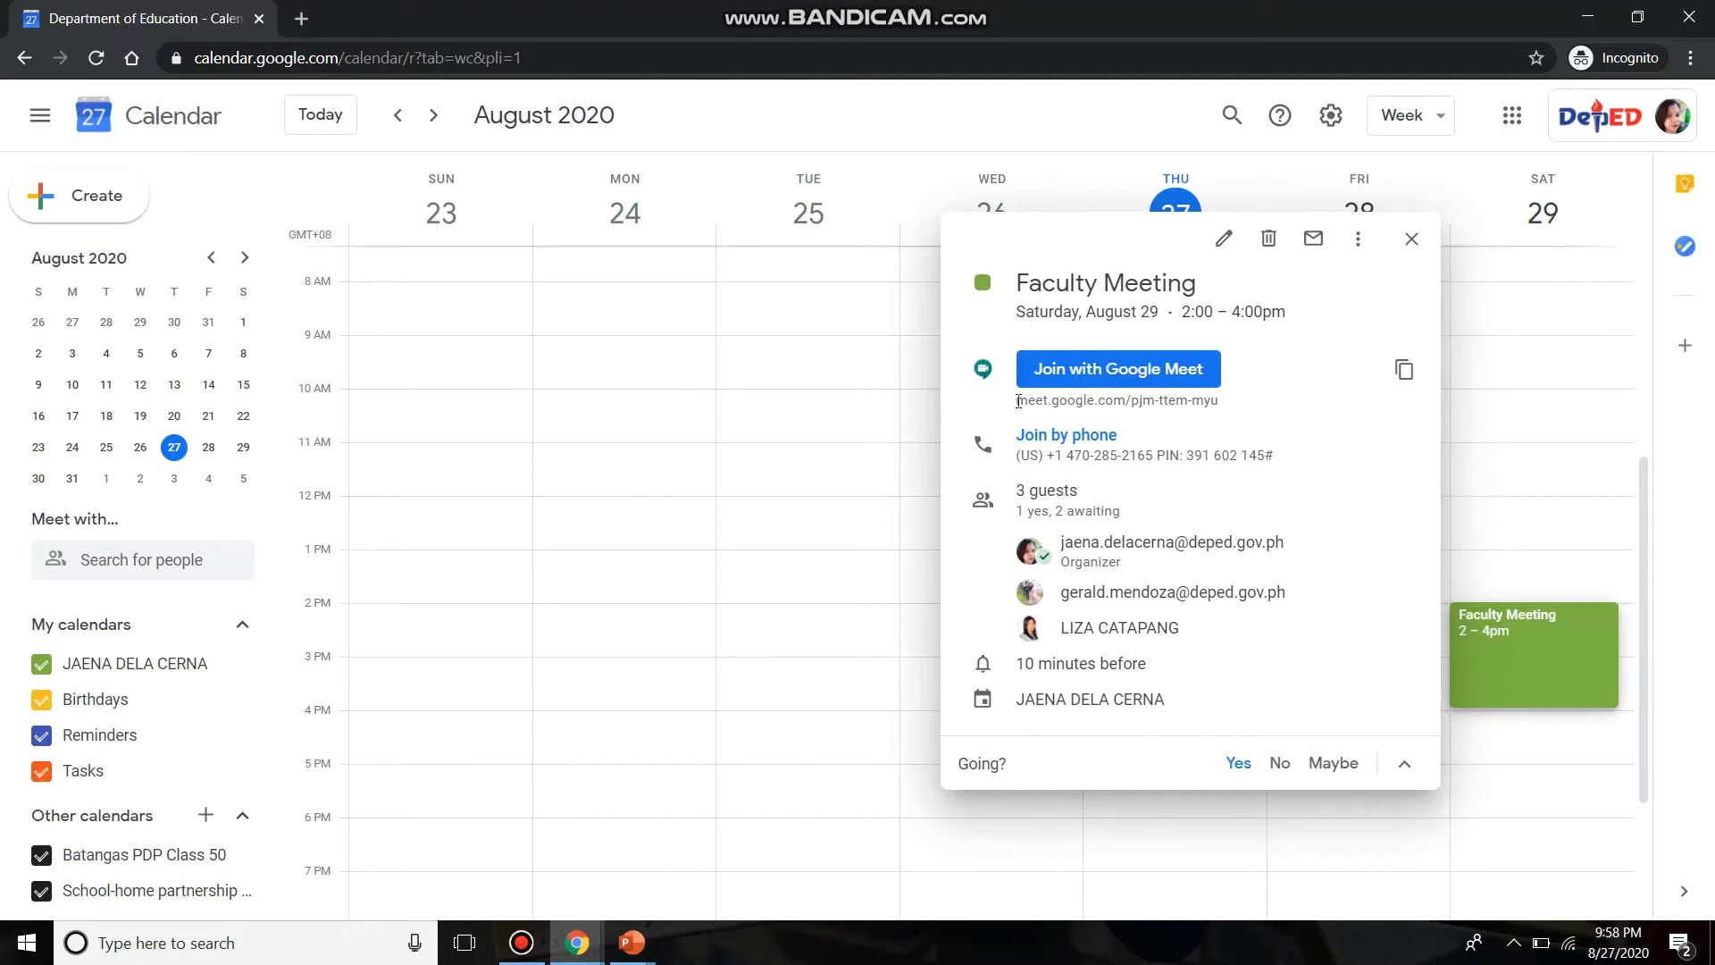
left_click_drag(1018, 401, 1224, 411)
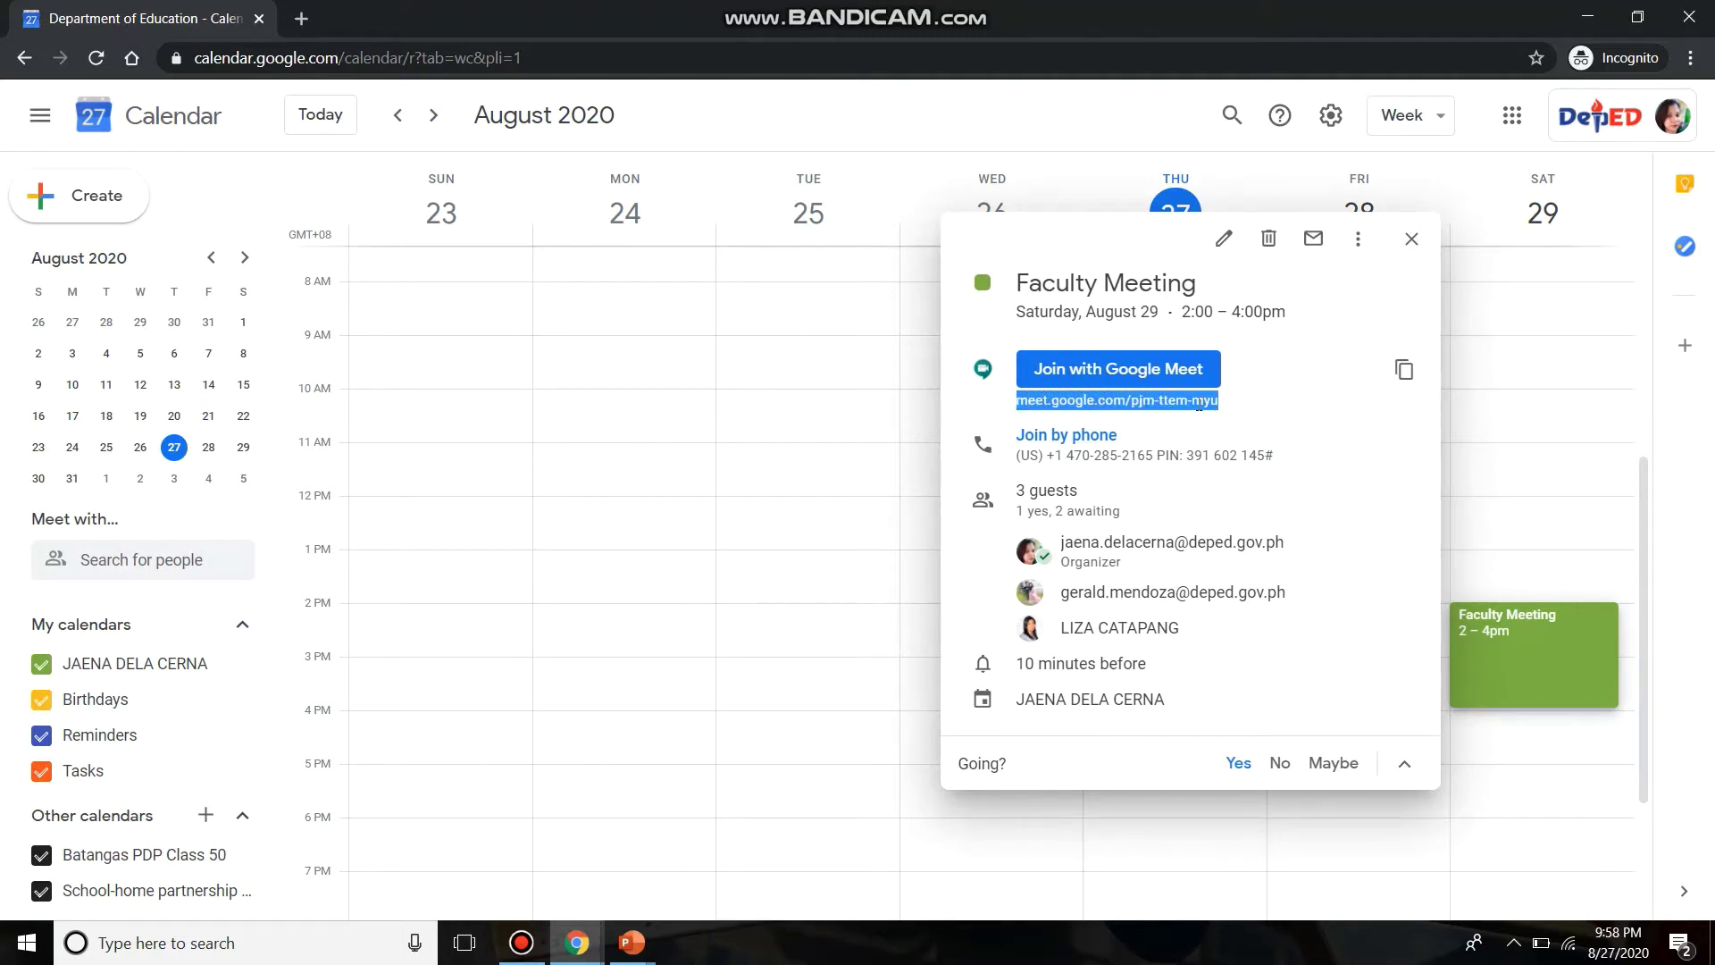
right_click(1198, 404)
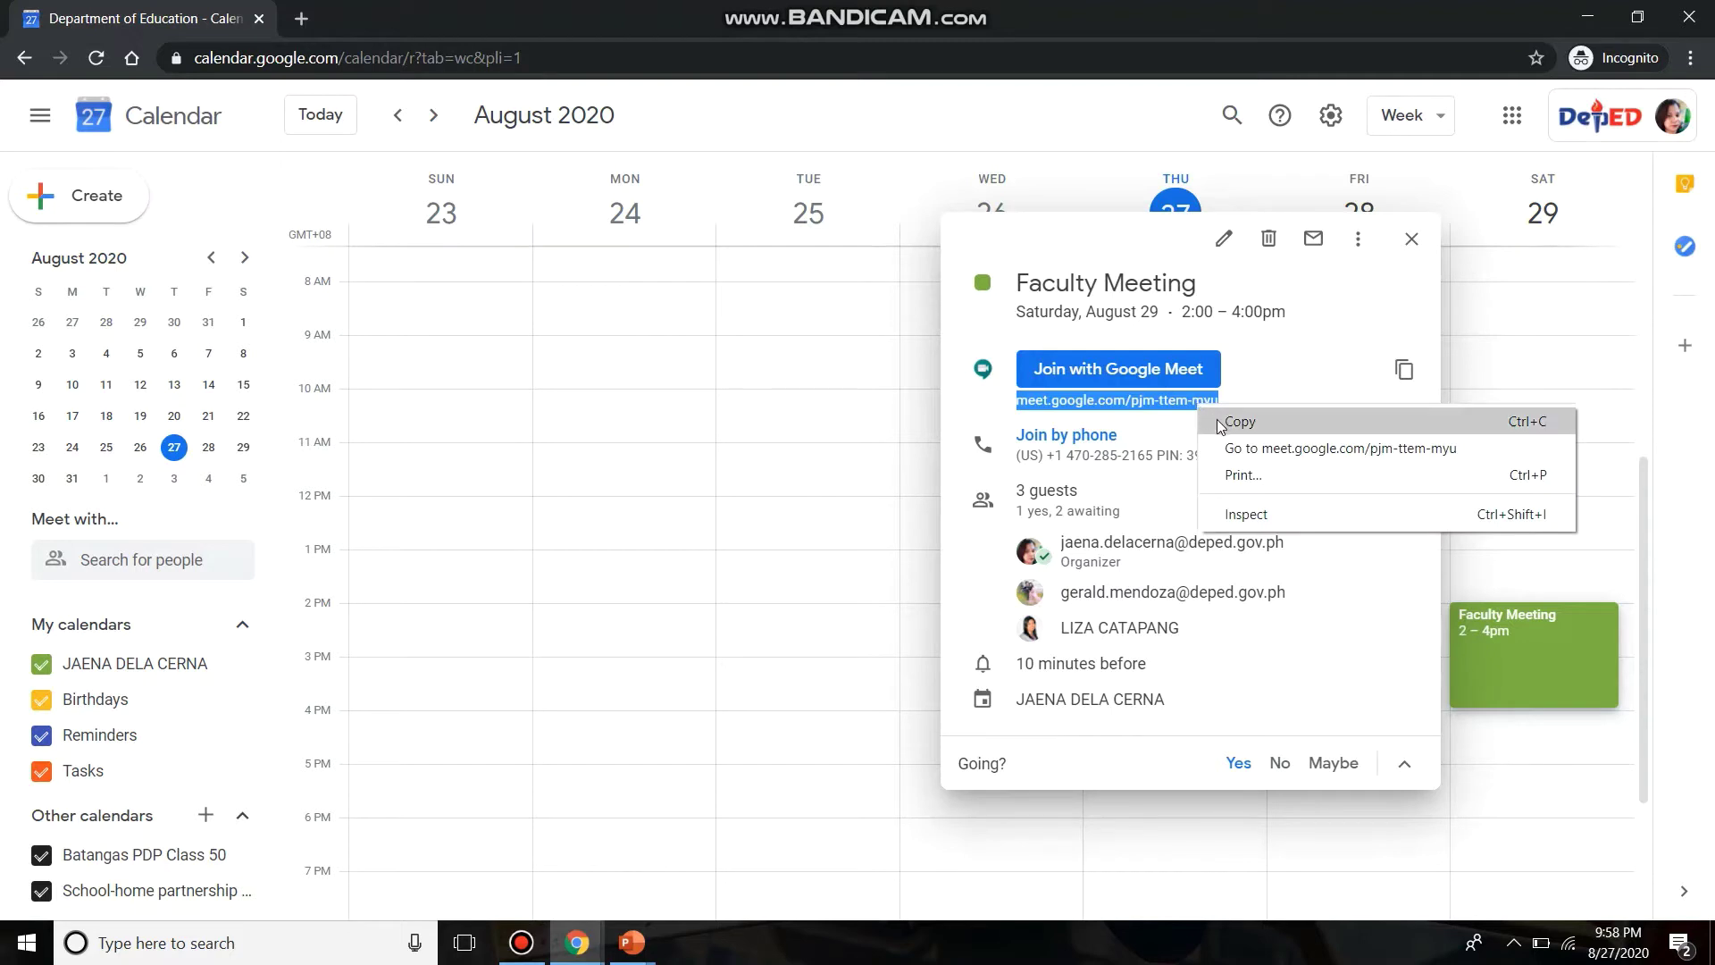
left_click(1220, 426)
left_click(585, 954)
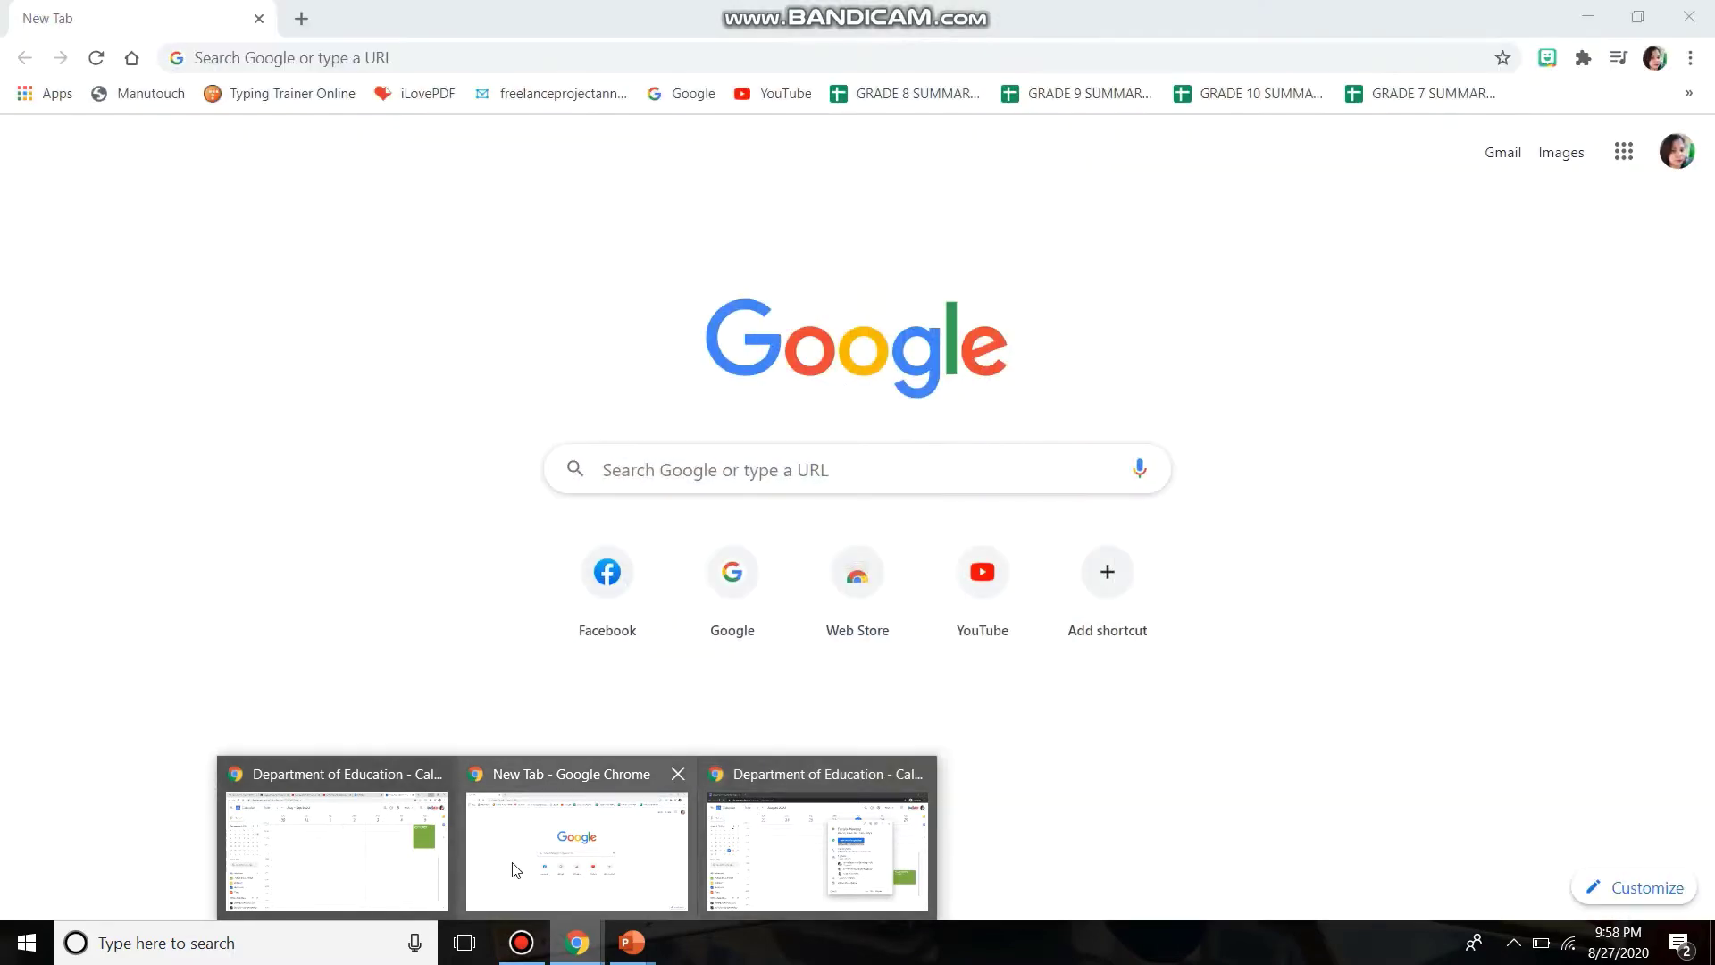
- Go to fb.com and open the contact's conversation in Messenger
left_click(517, 869)
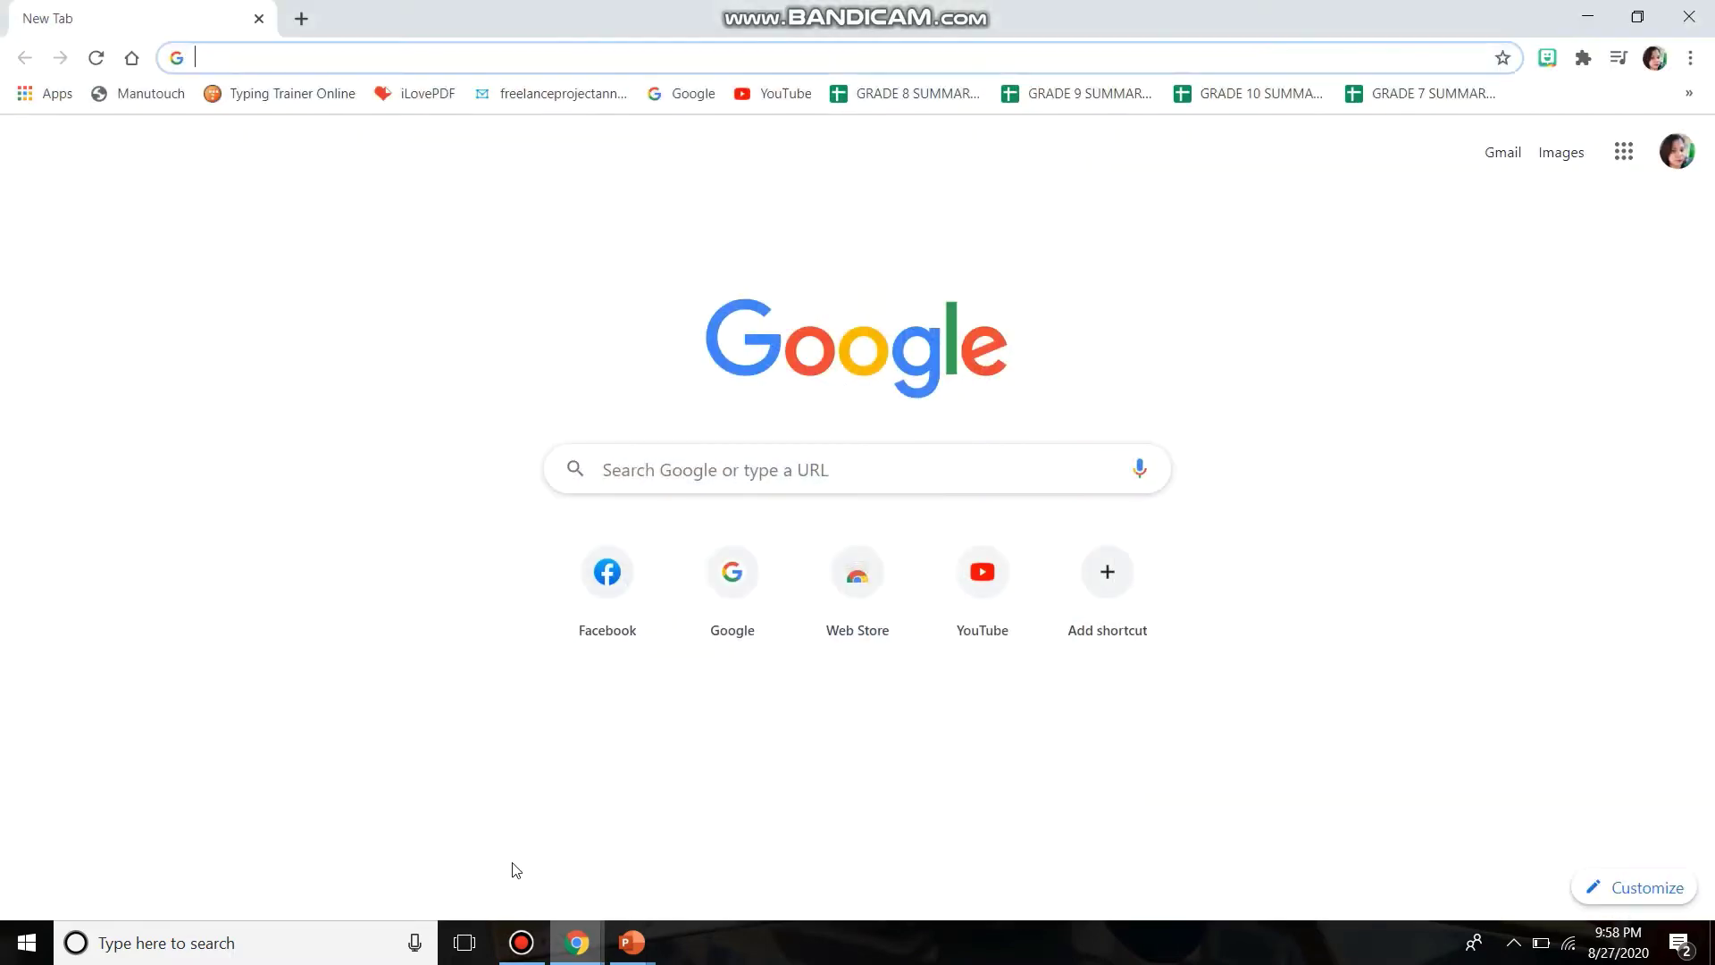
type("fb.com")
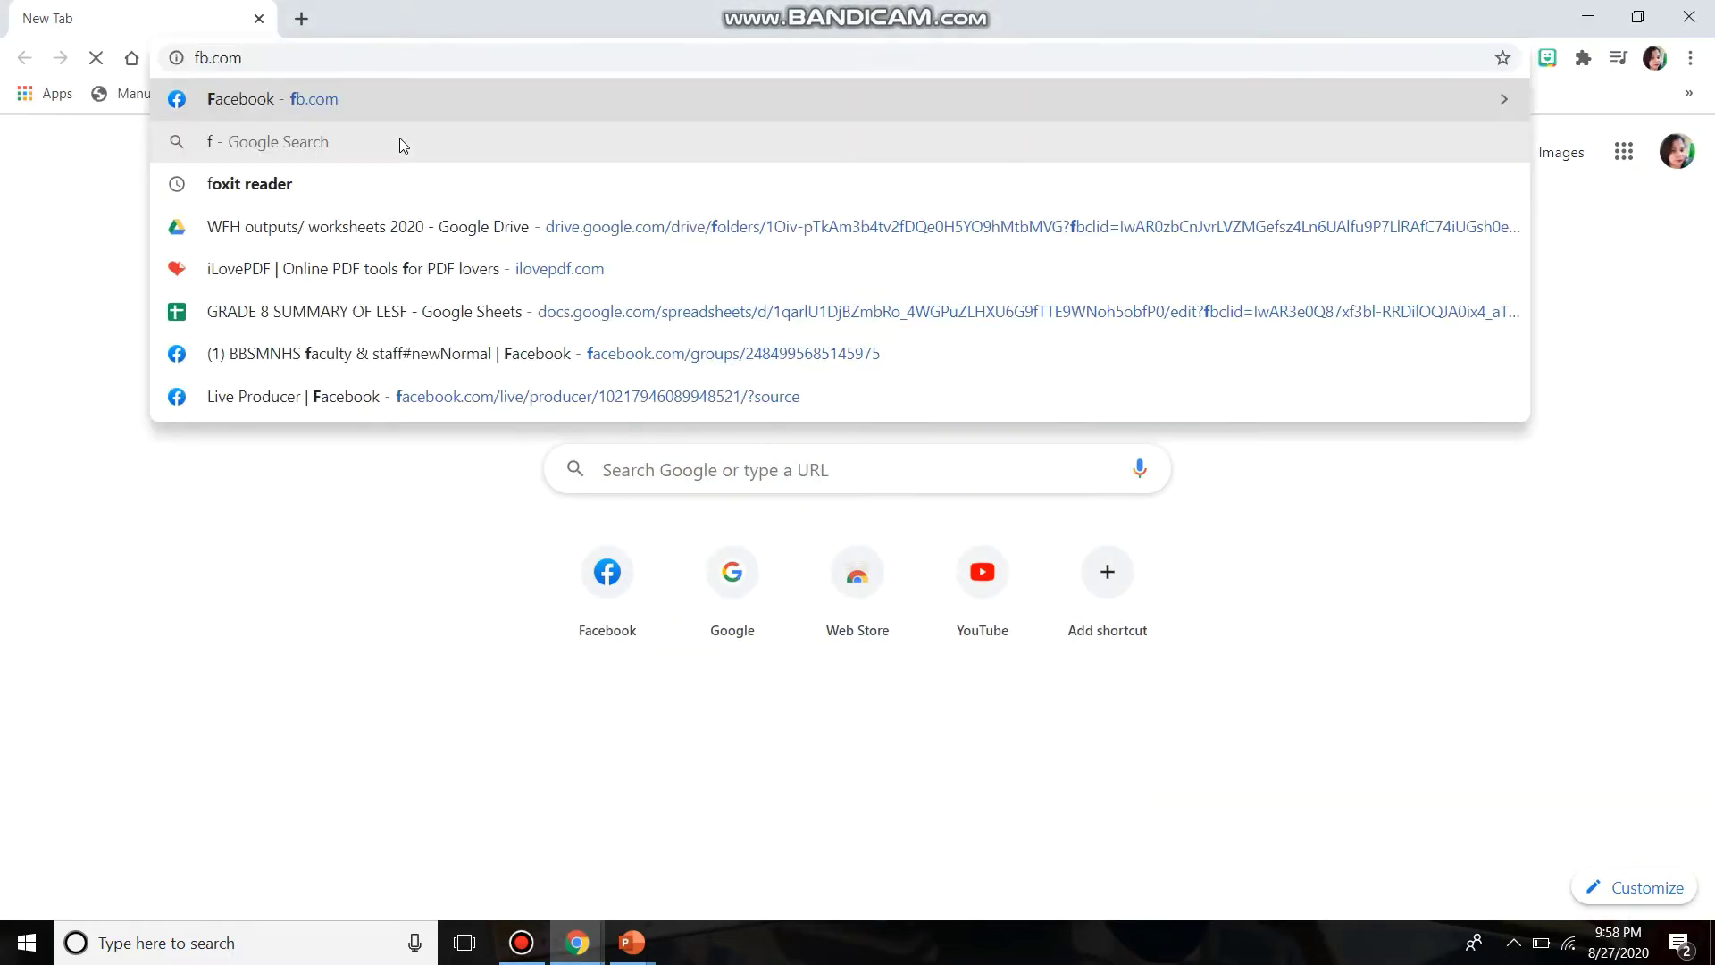
key("Return")
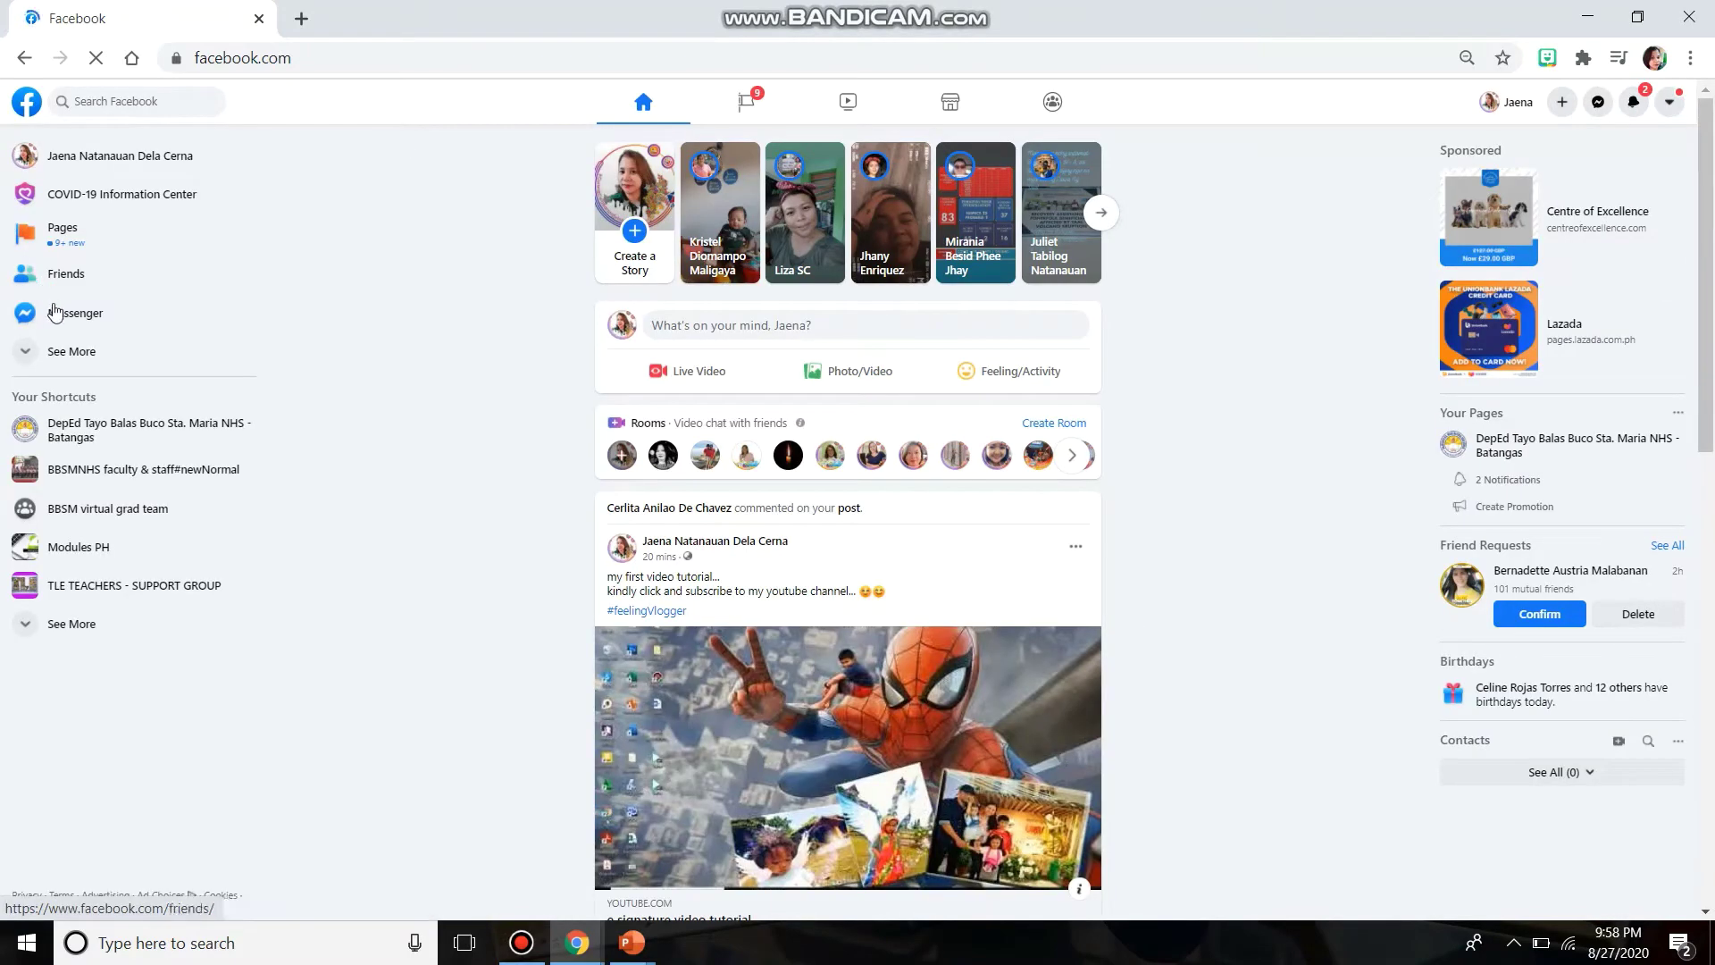
left_click(60, 319)
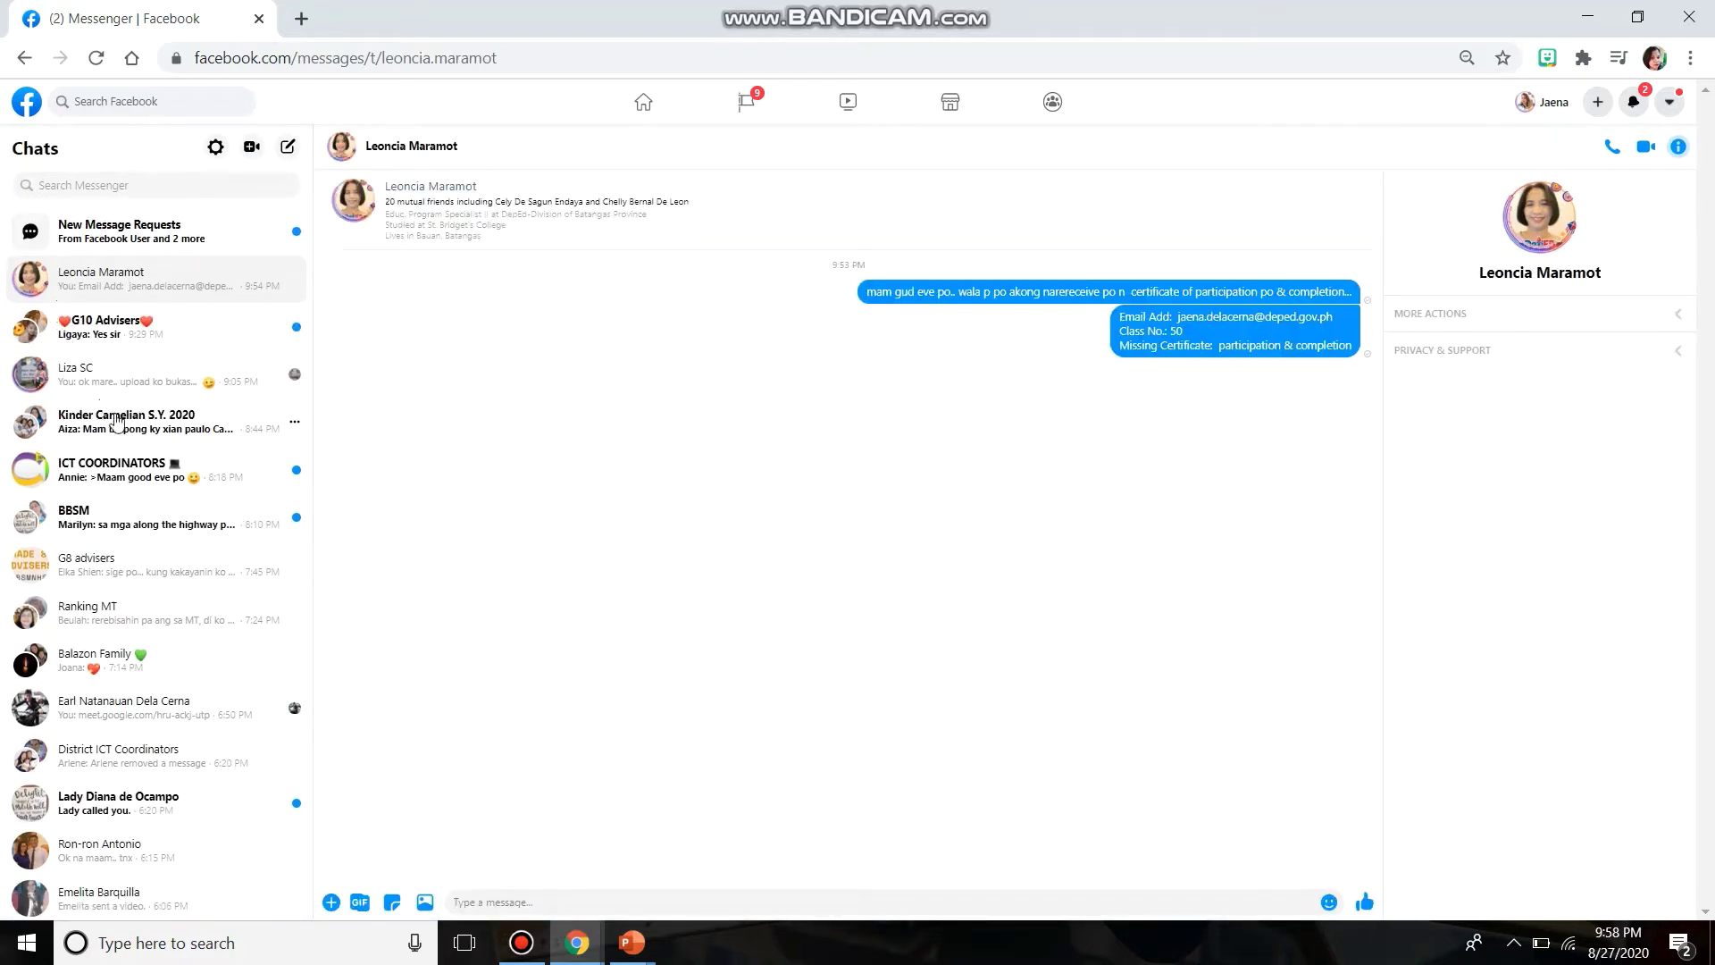
left_click(145, 708)
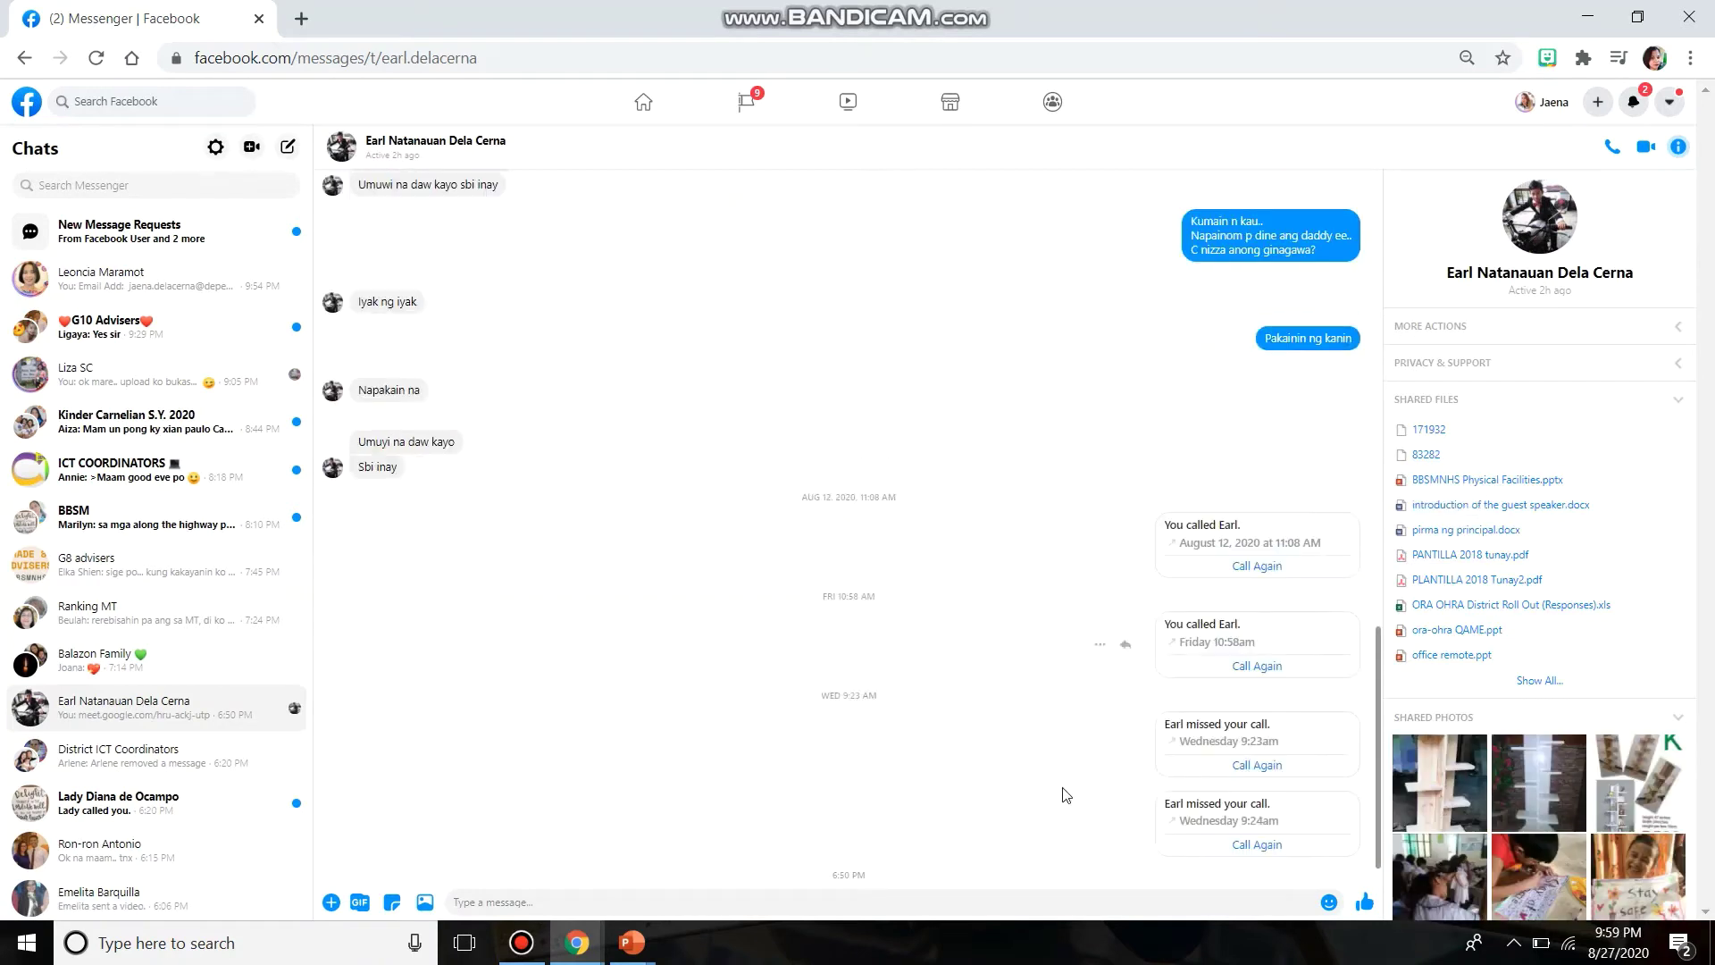
- Paste and send the Meet link in the chat, then open the sent link
right_click(624, 901)
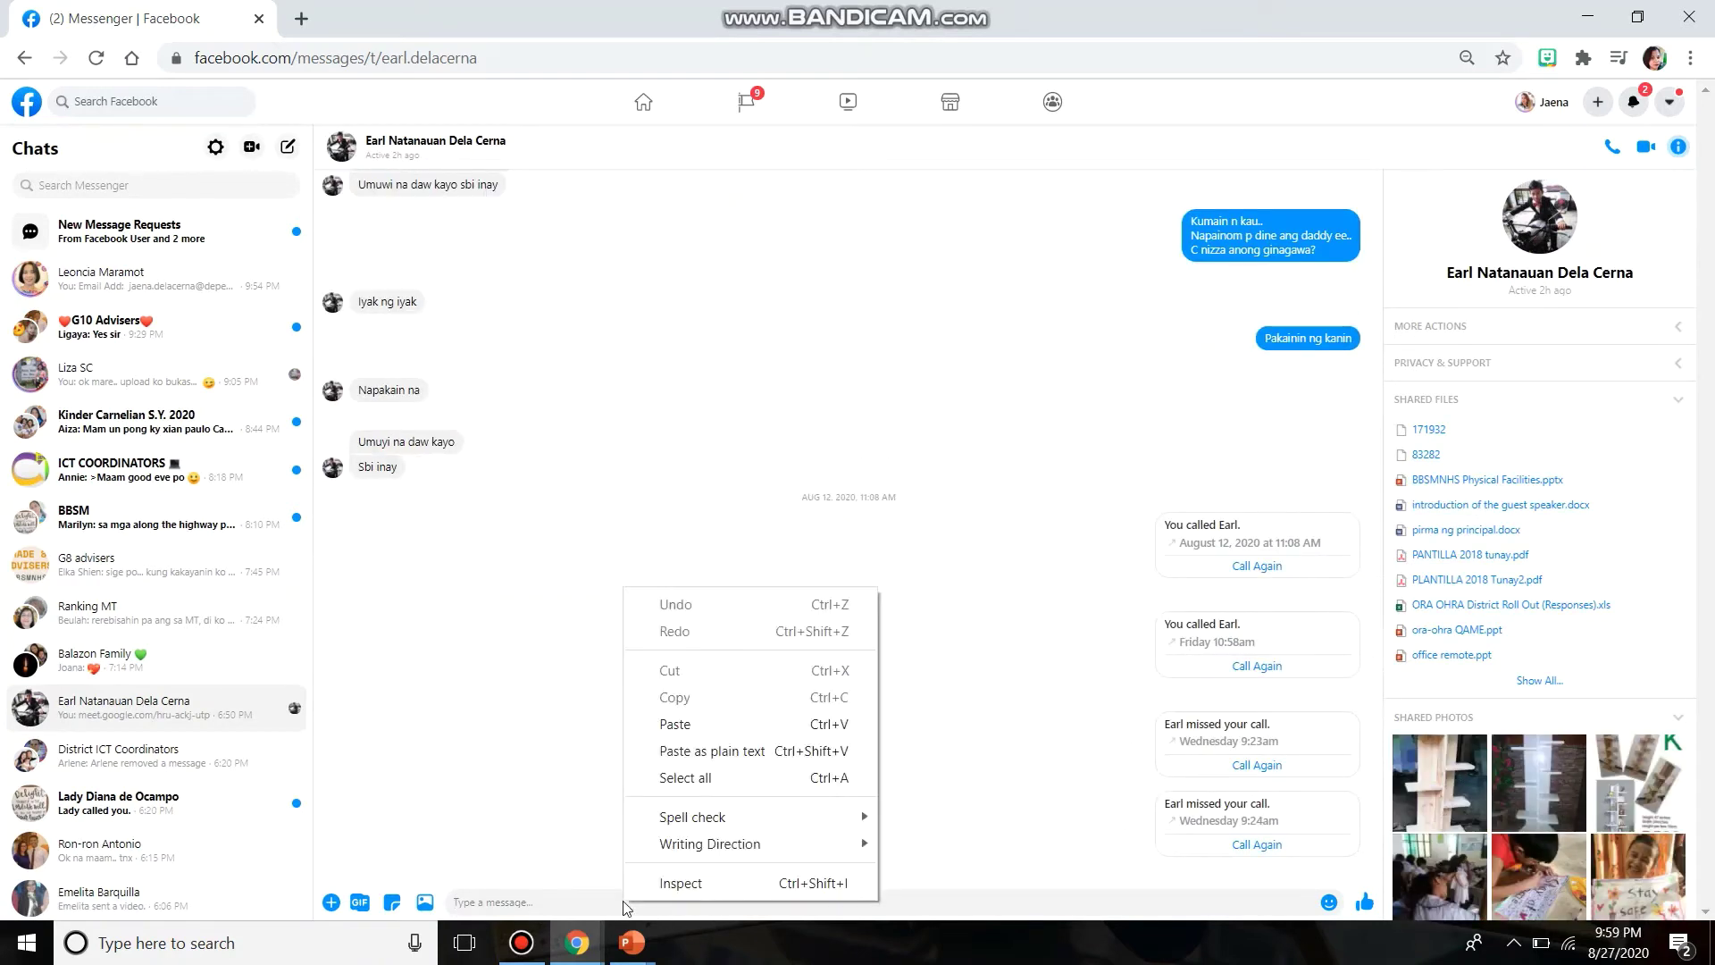
left_click(669, 724)
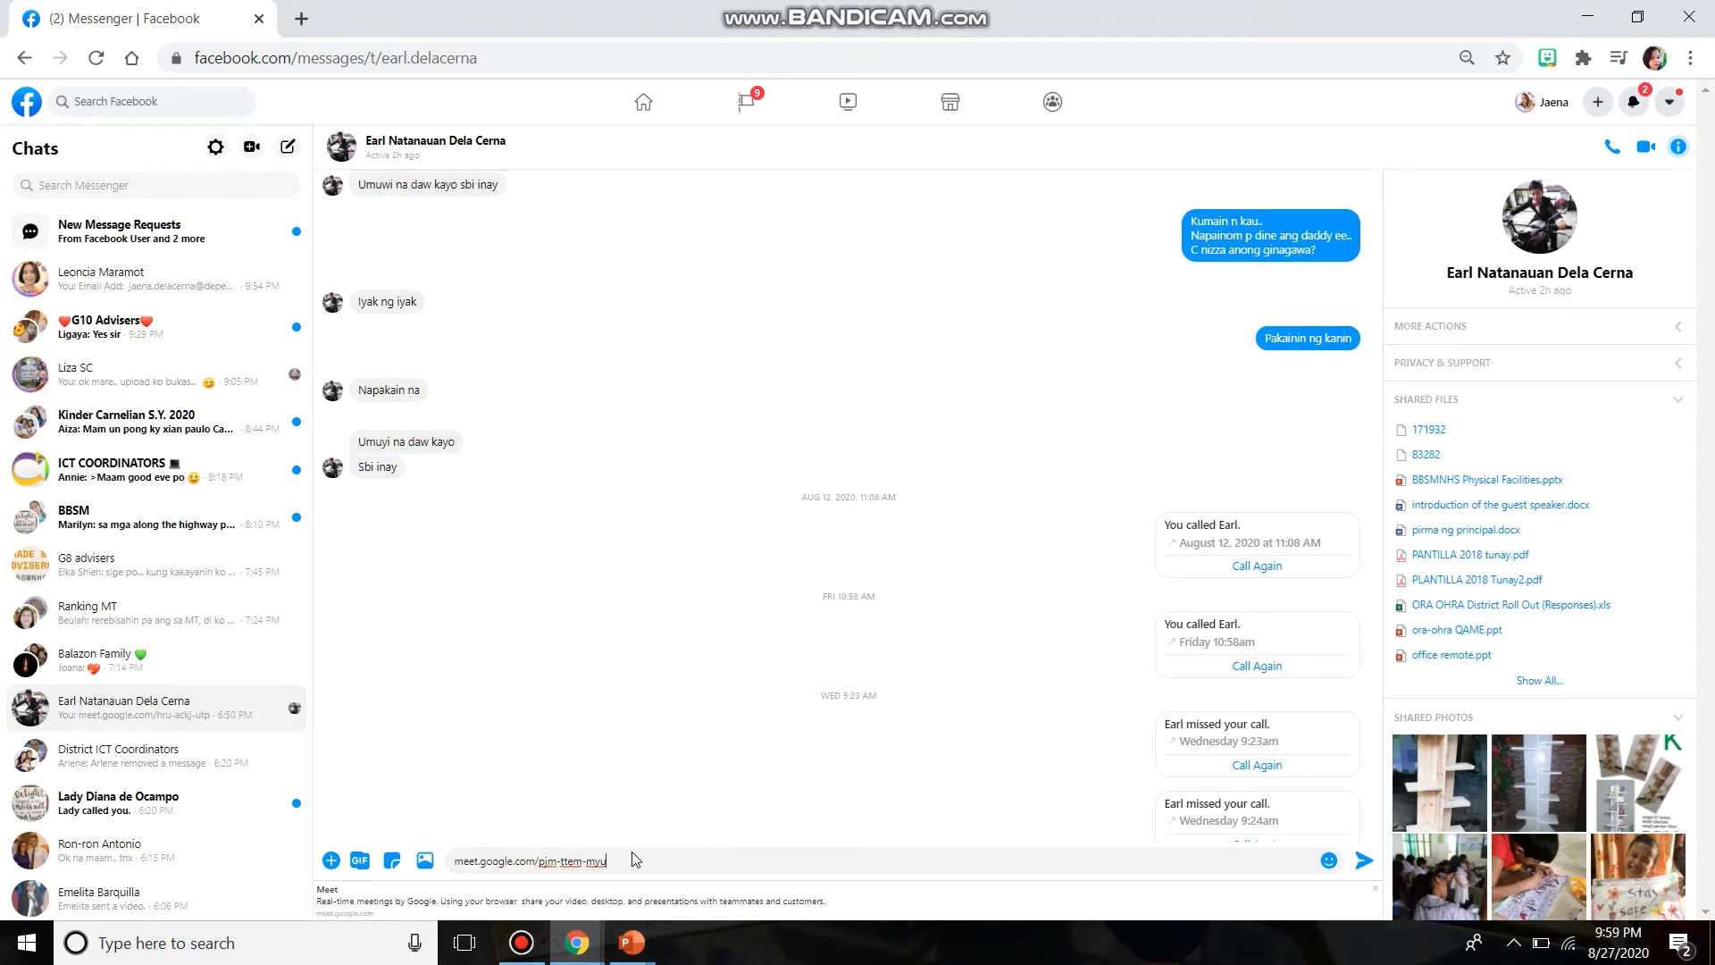
left_click(1364, 863)
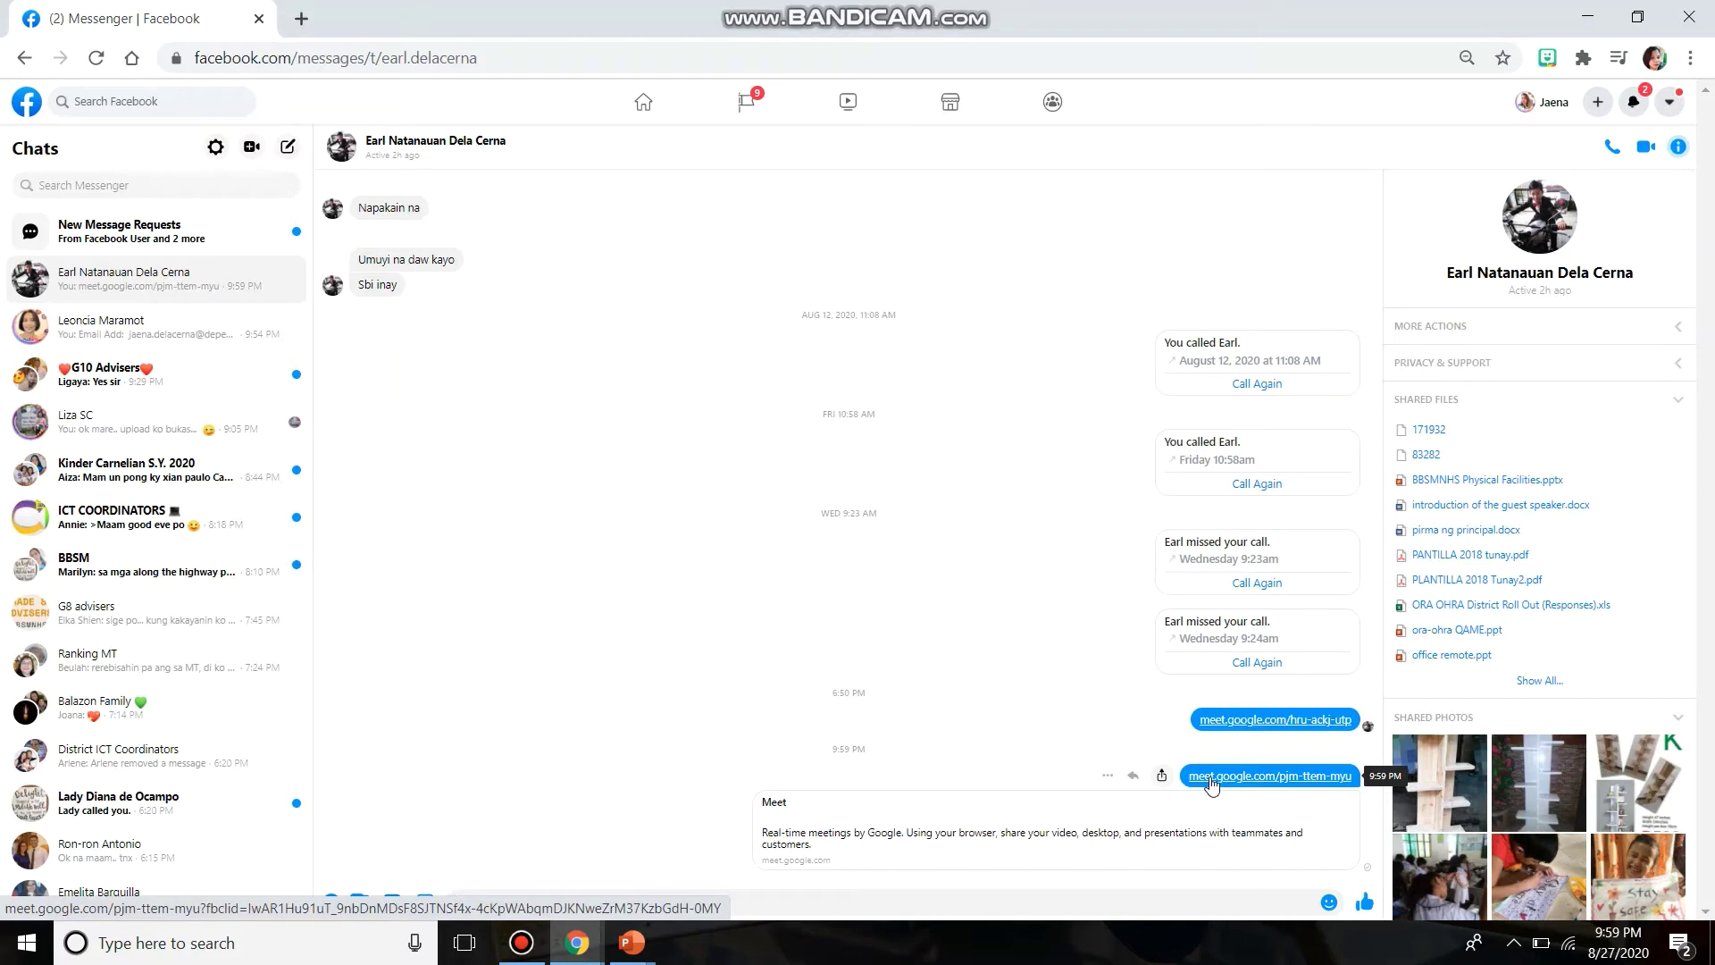
left_click(1212, 778)
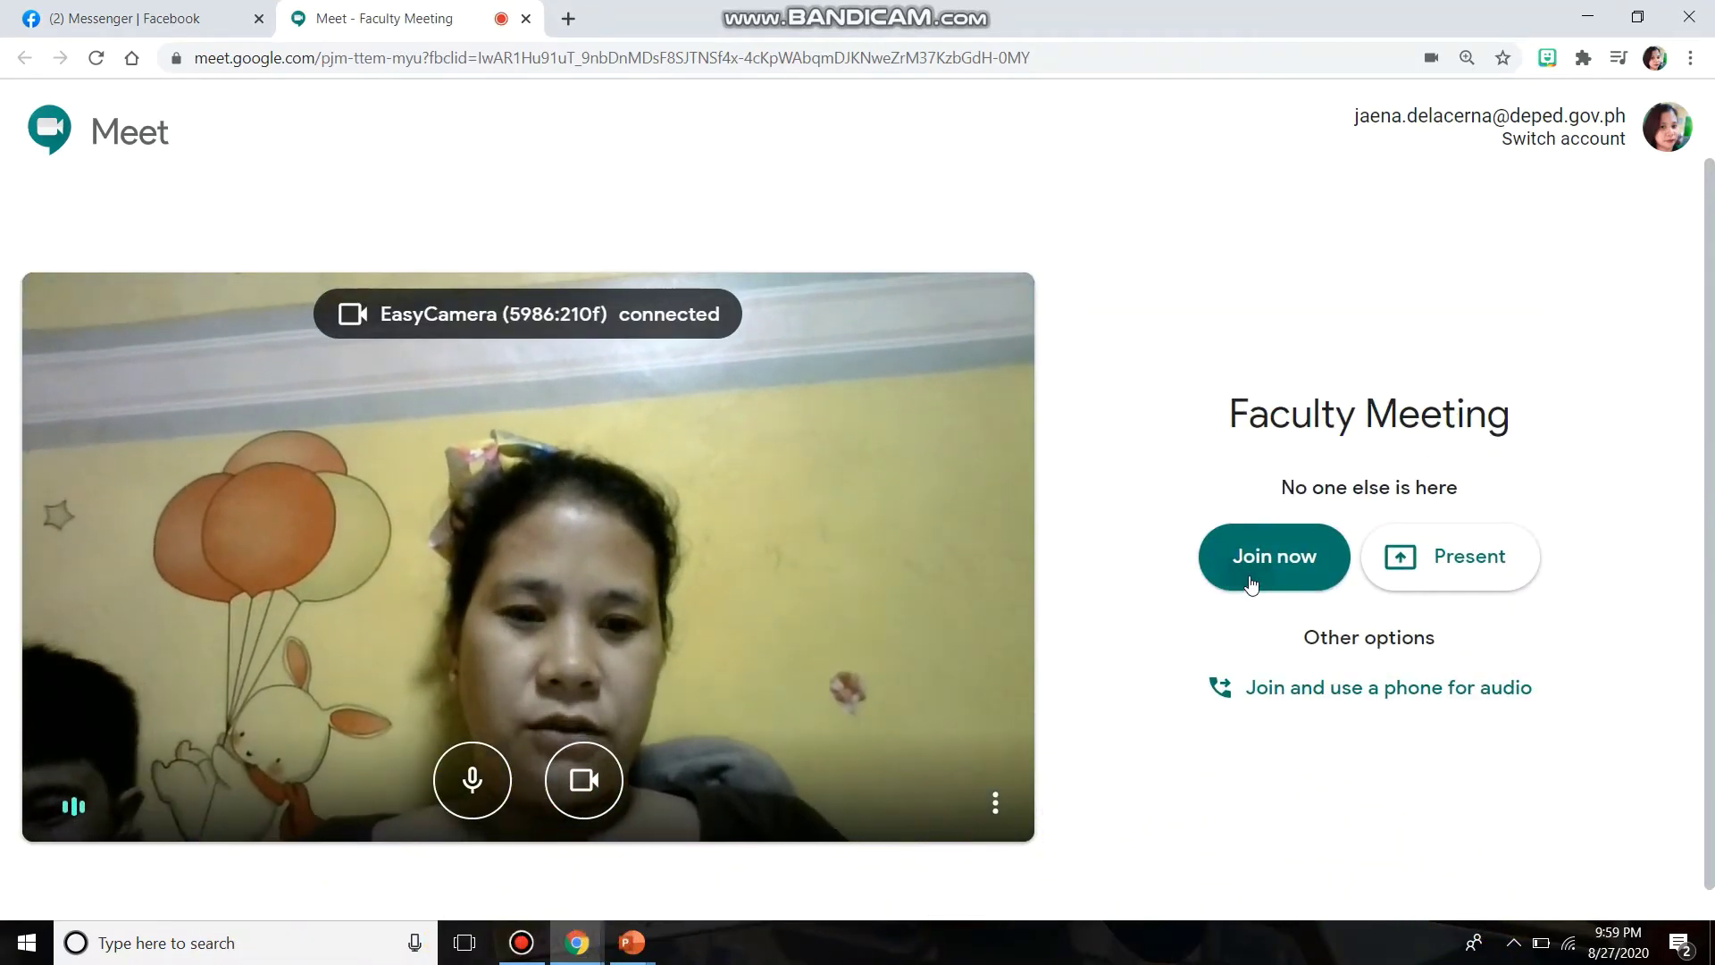
- Join the Faculty Meeting call, then toggle the camera and the microphone mute
left_click(1251, 583)
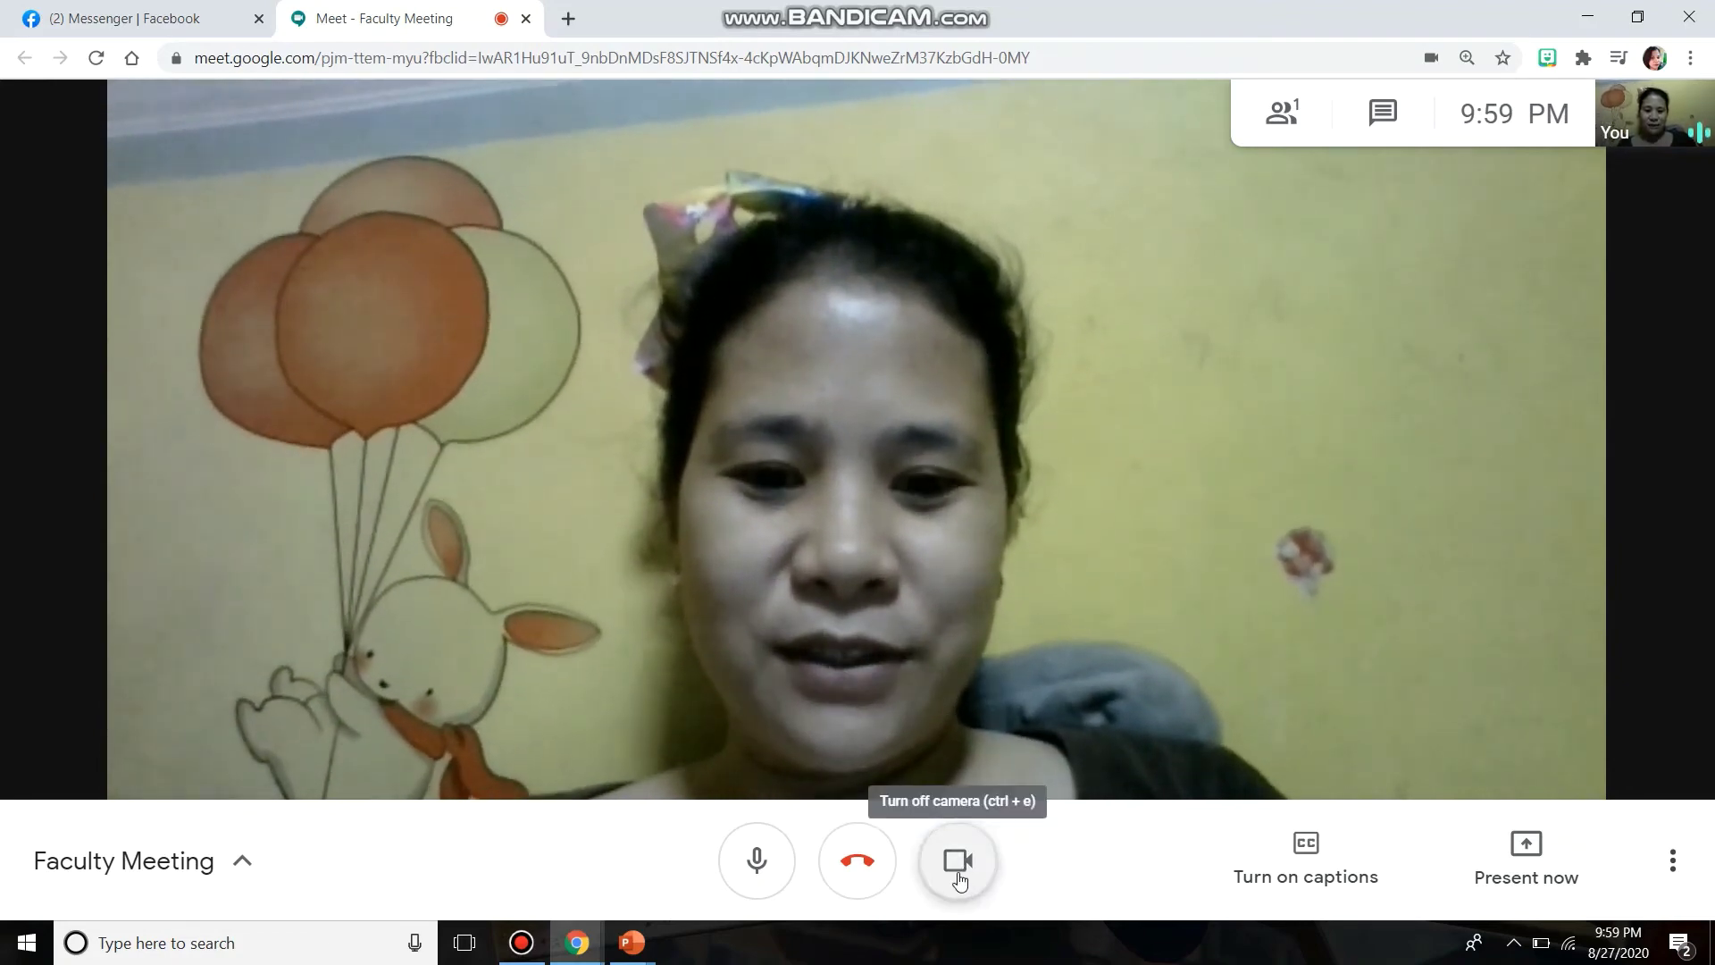
left_click(959, 878)
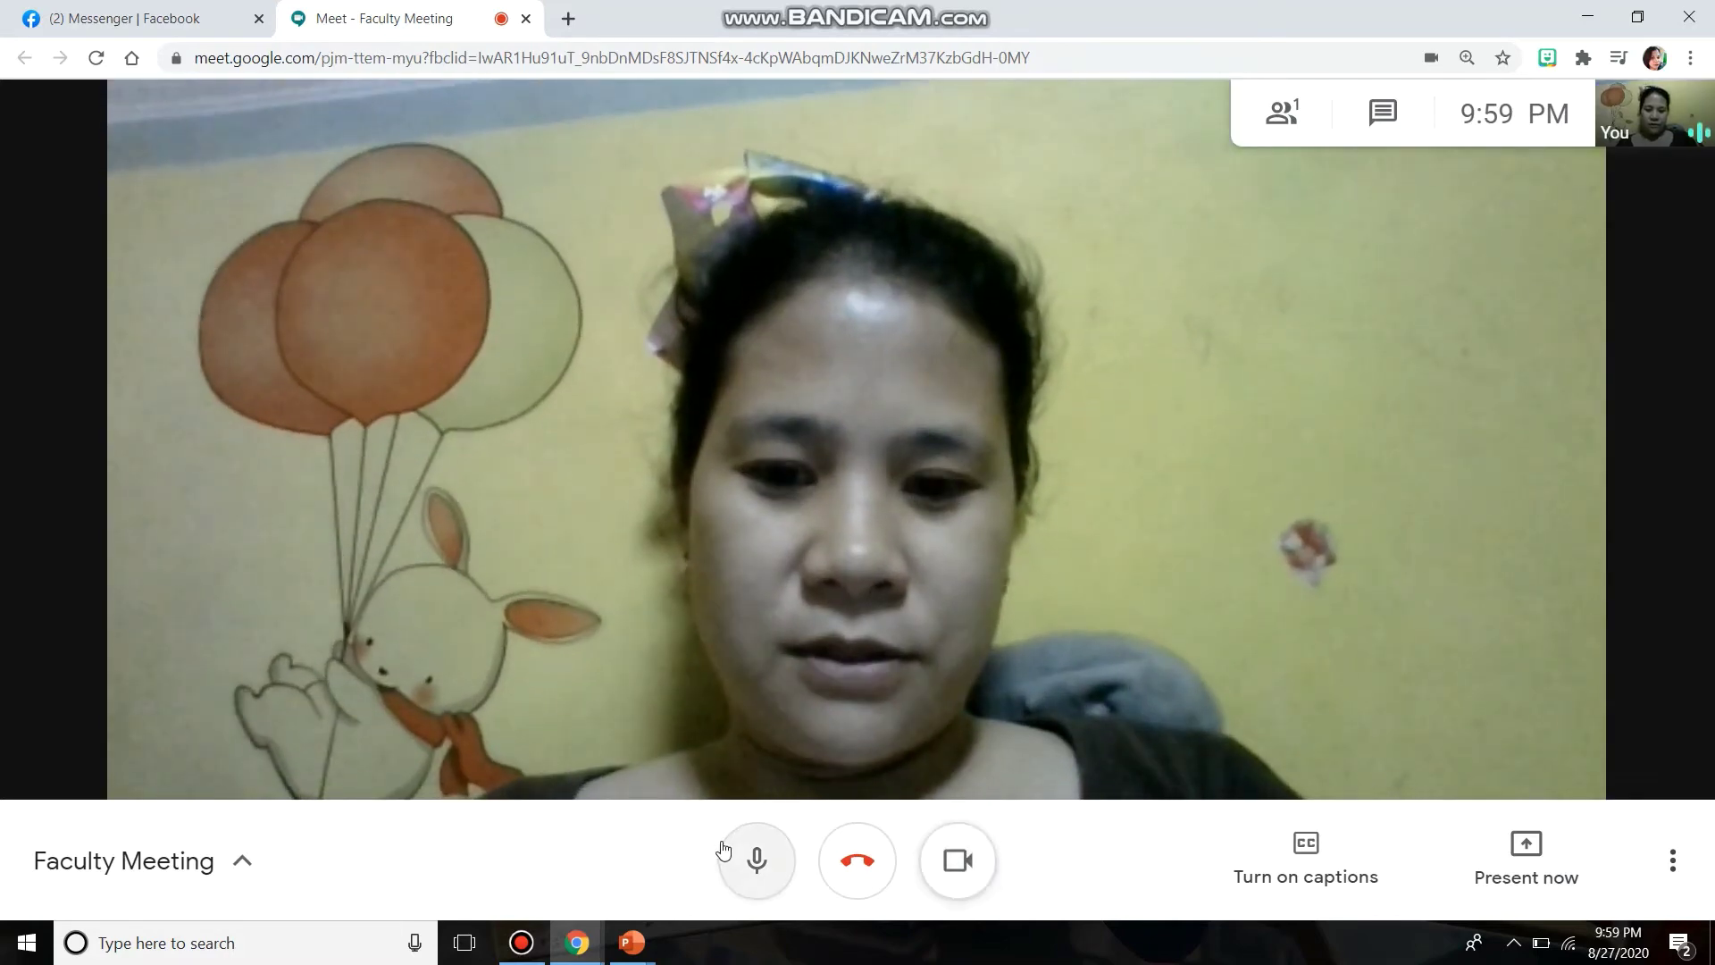
left_click(755, 863)
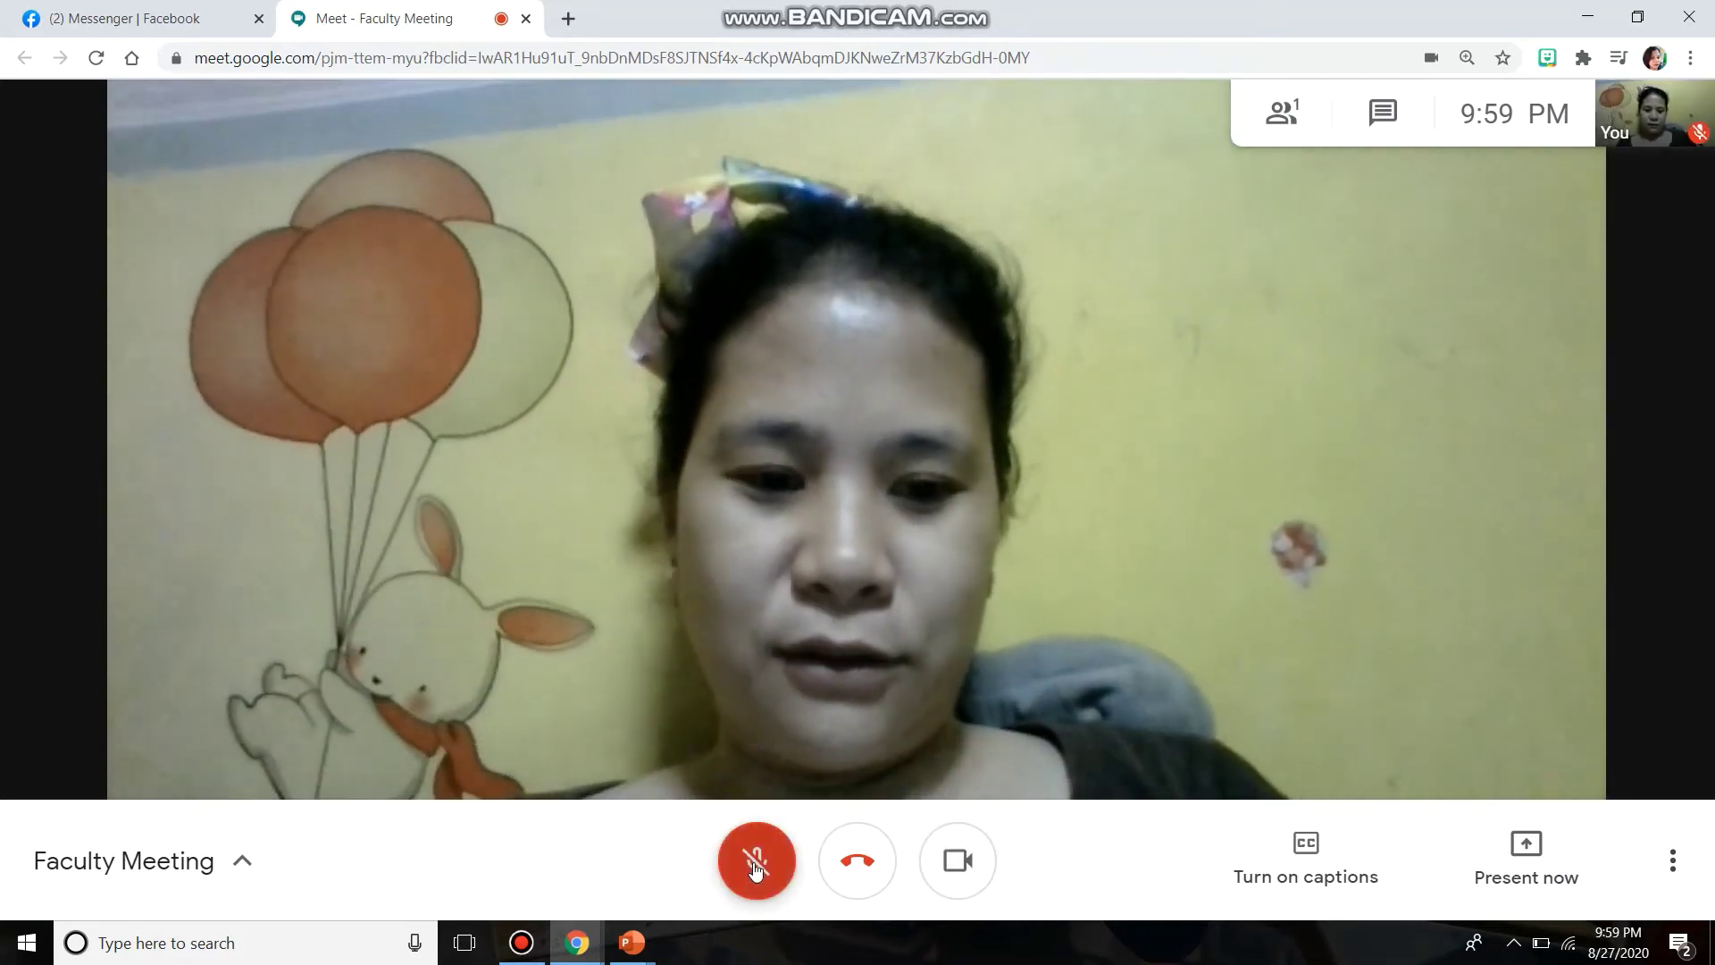
left_click(755, 863)
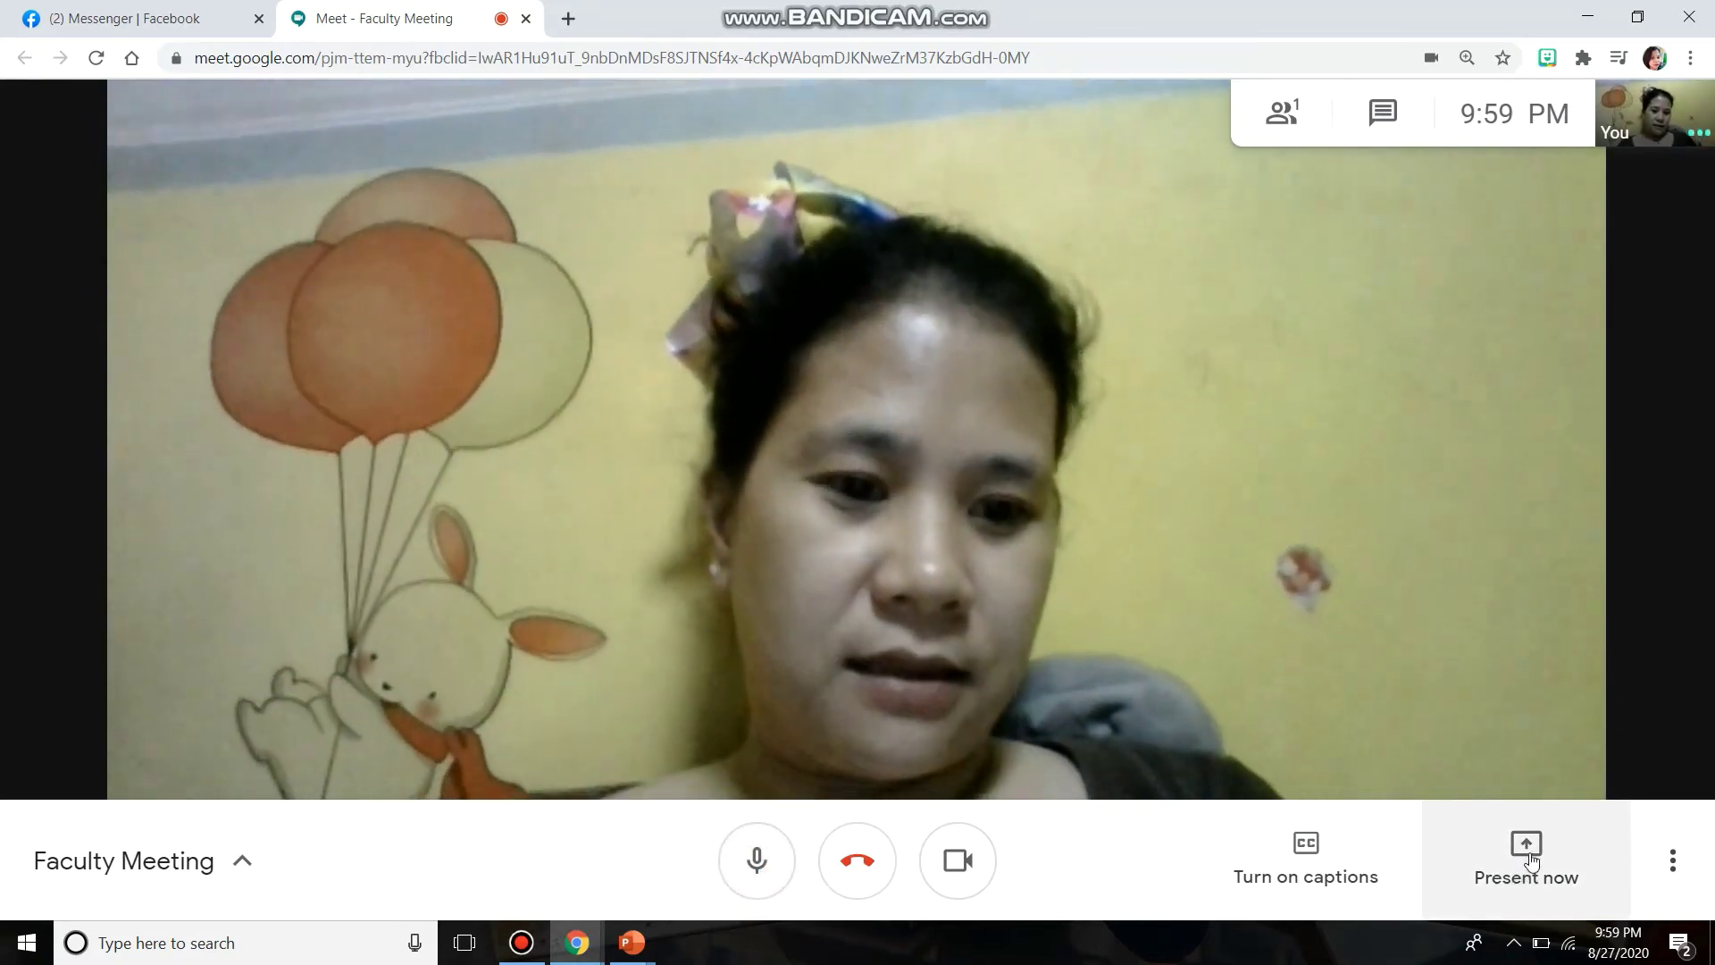
- Cancel the first window-sharing attempt, bring the PowerPoint slide show forward, then return to Meet
left_click(1530, 869)
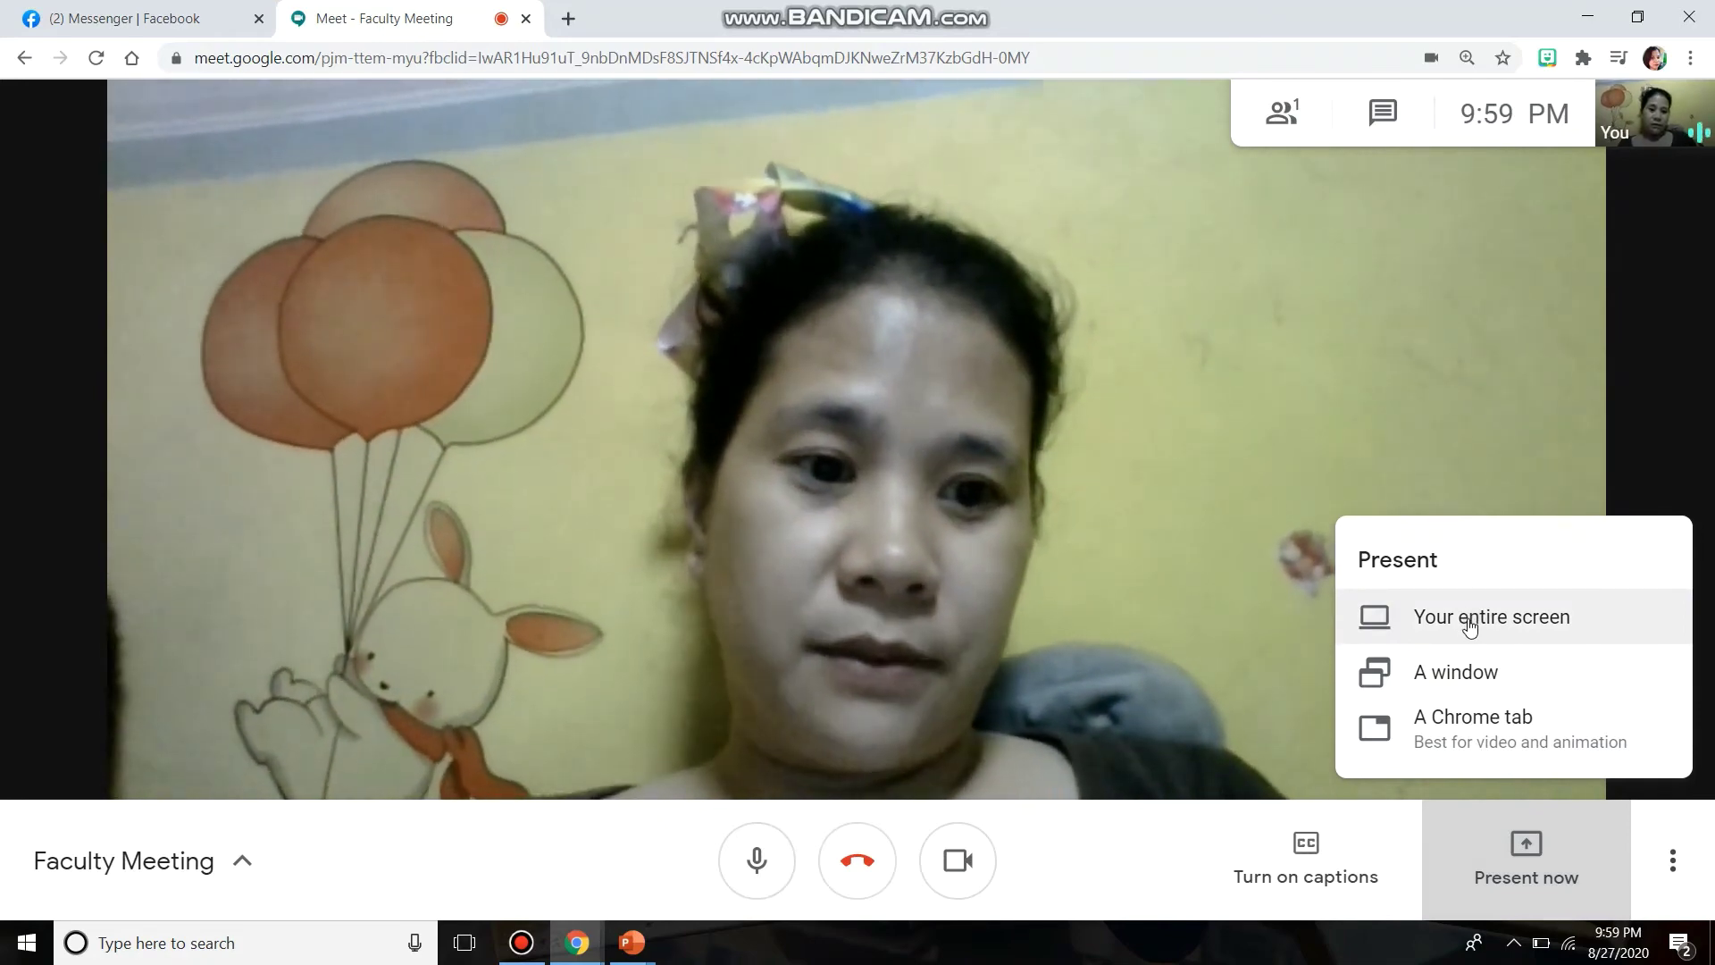
left_click(1436, 681)
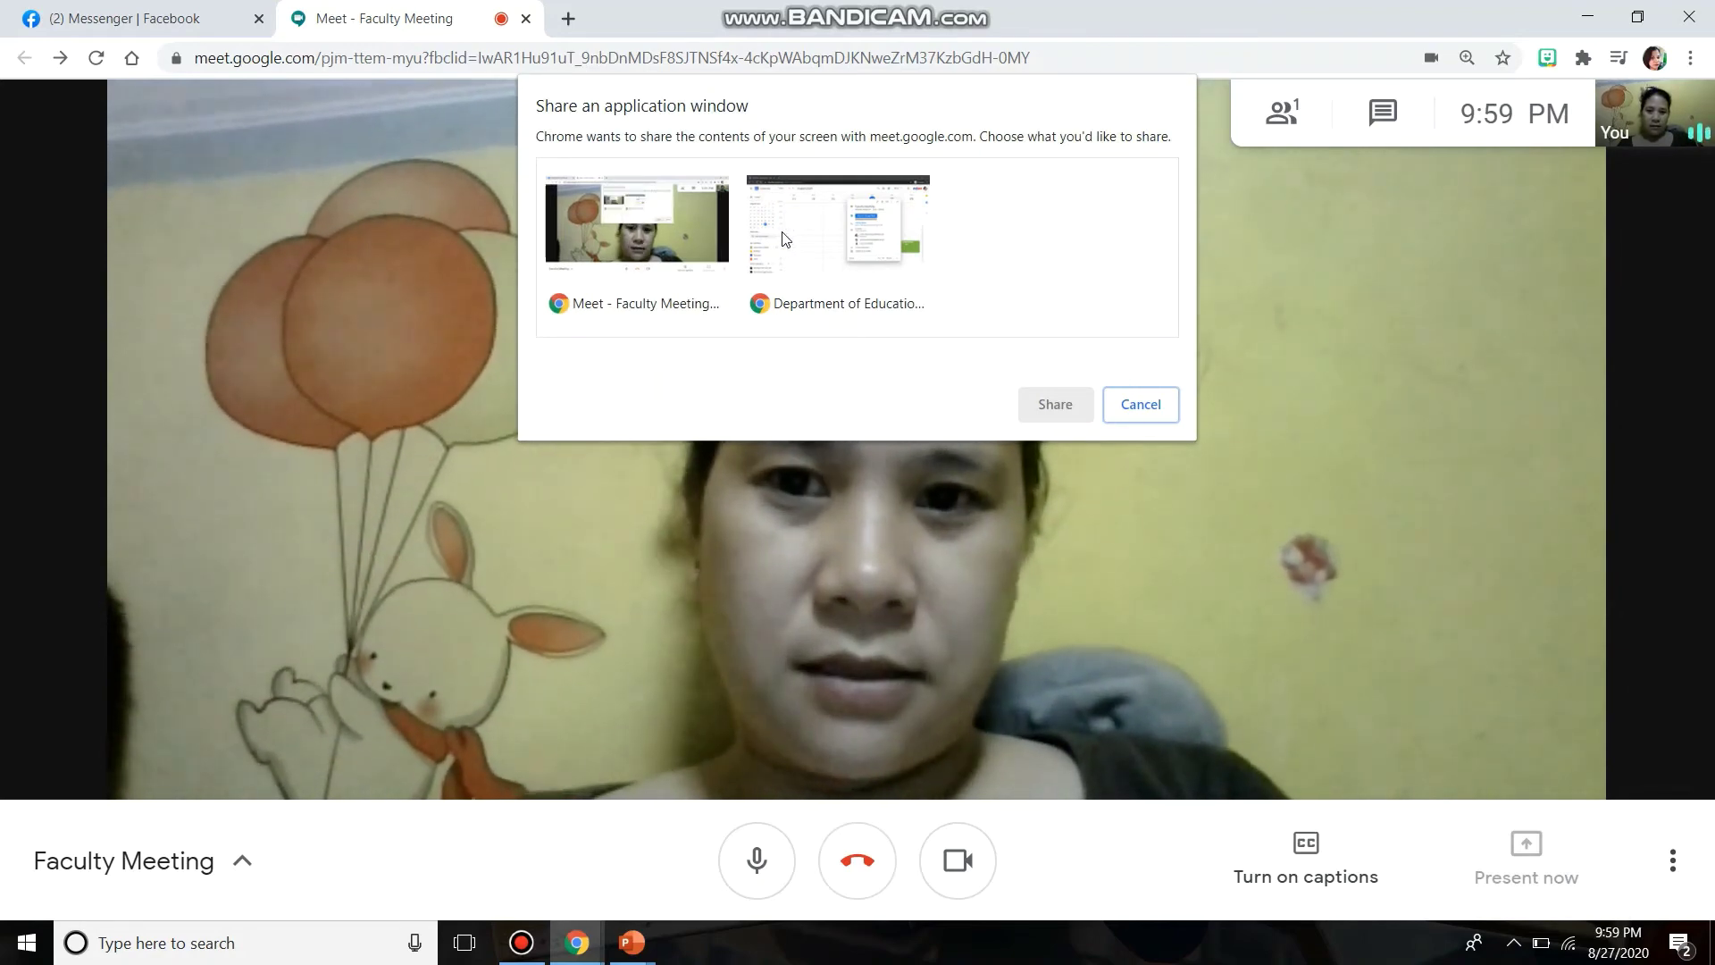
left_click(1141, 404)
mouse_move(630, 940)
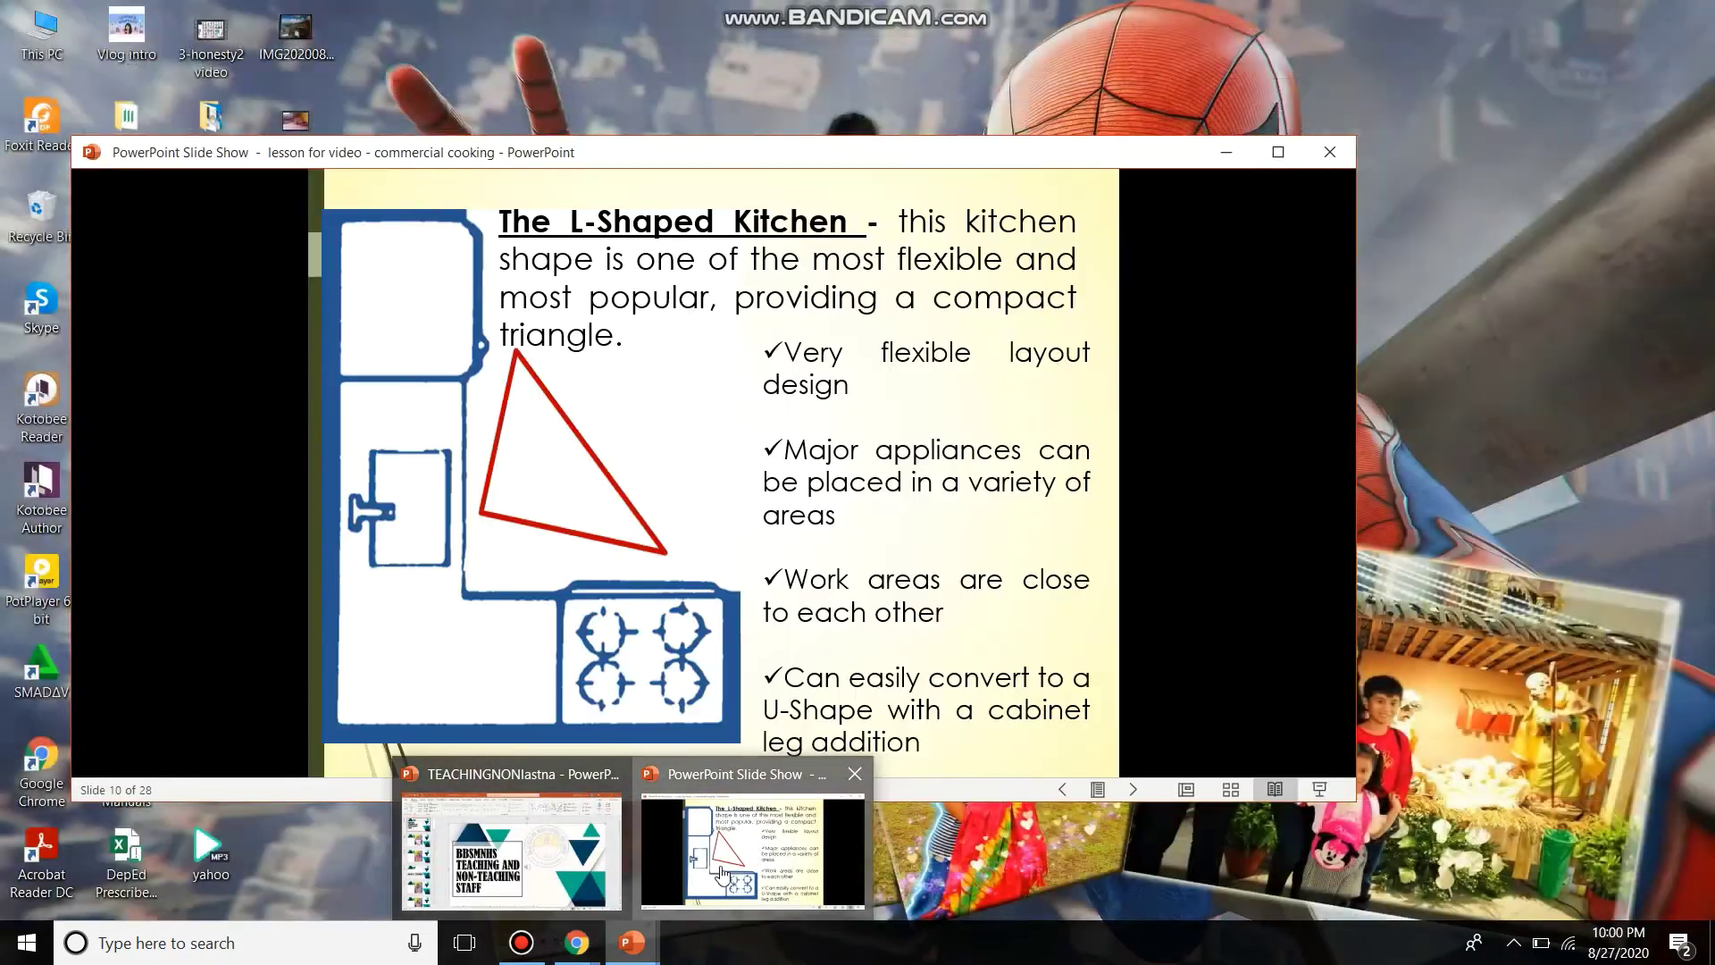
left_click(724, 873)
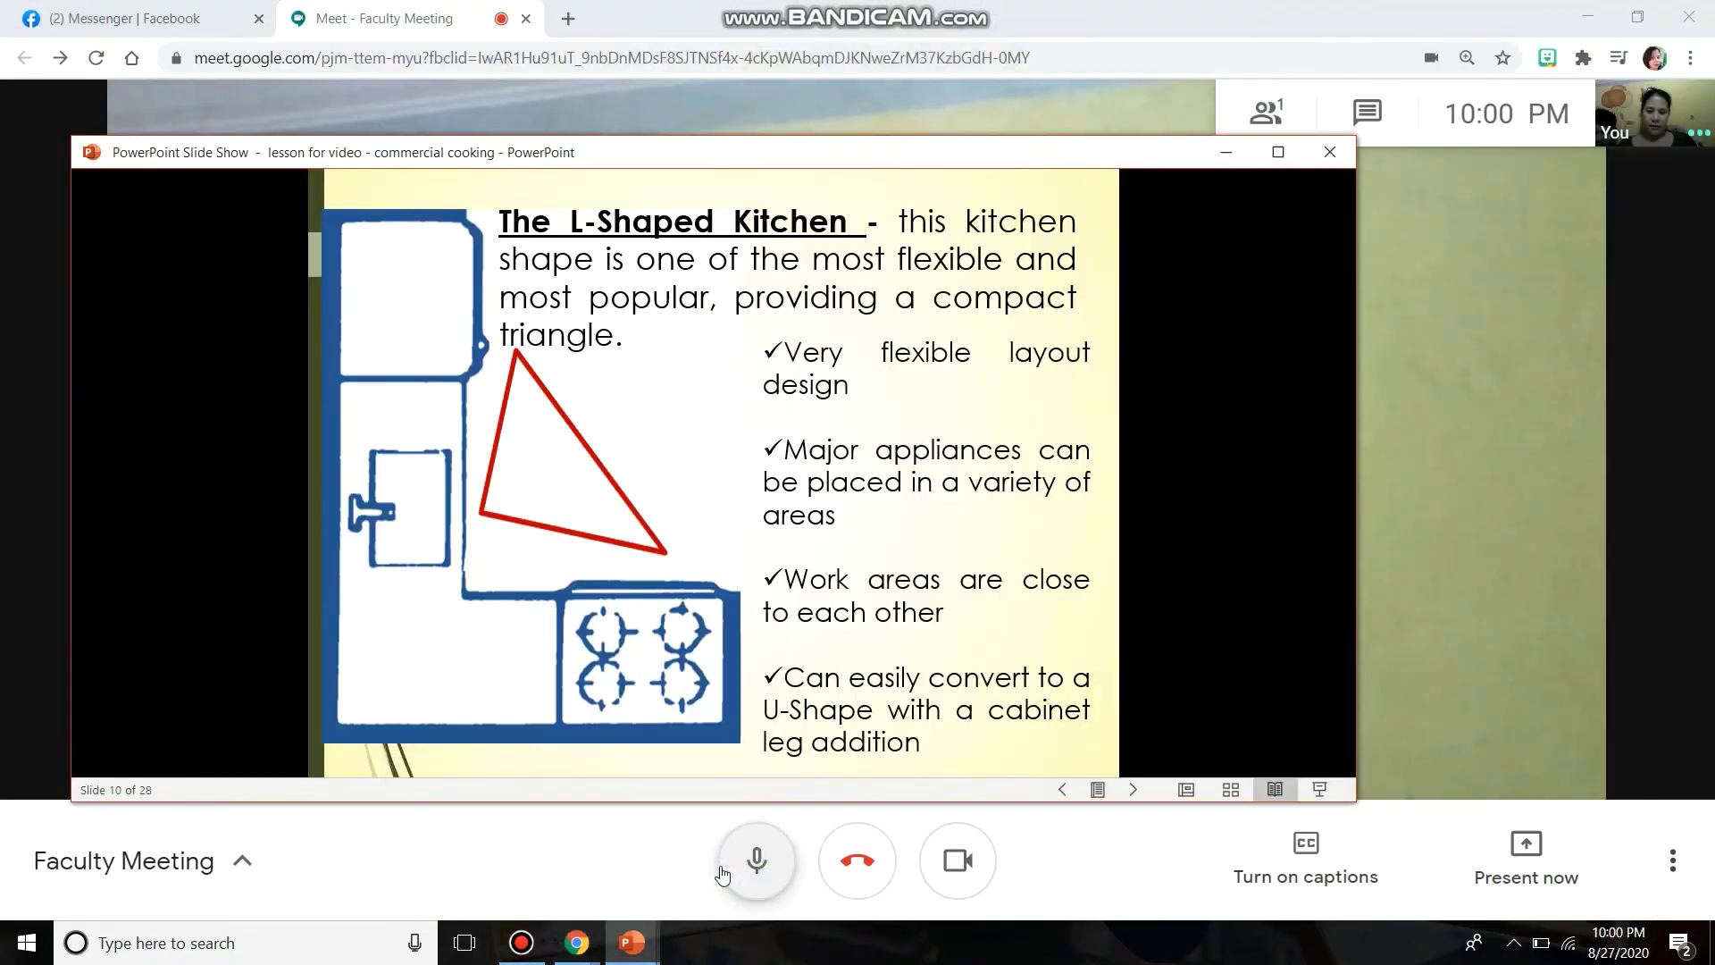
left_click(572, 943)
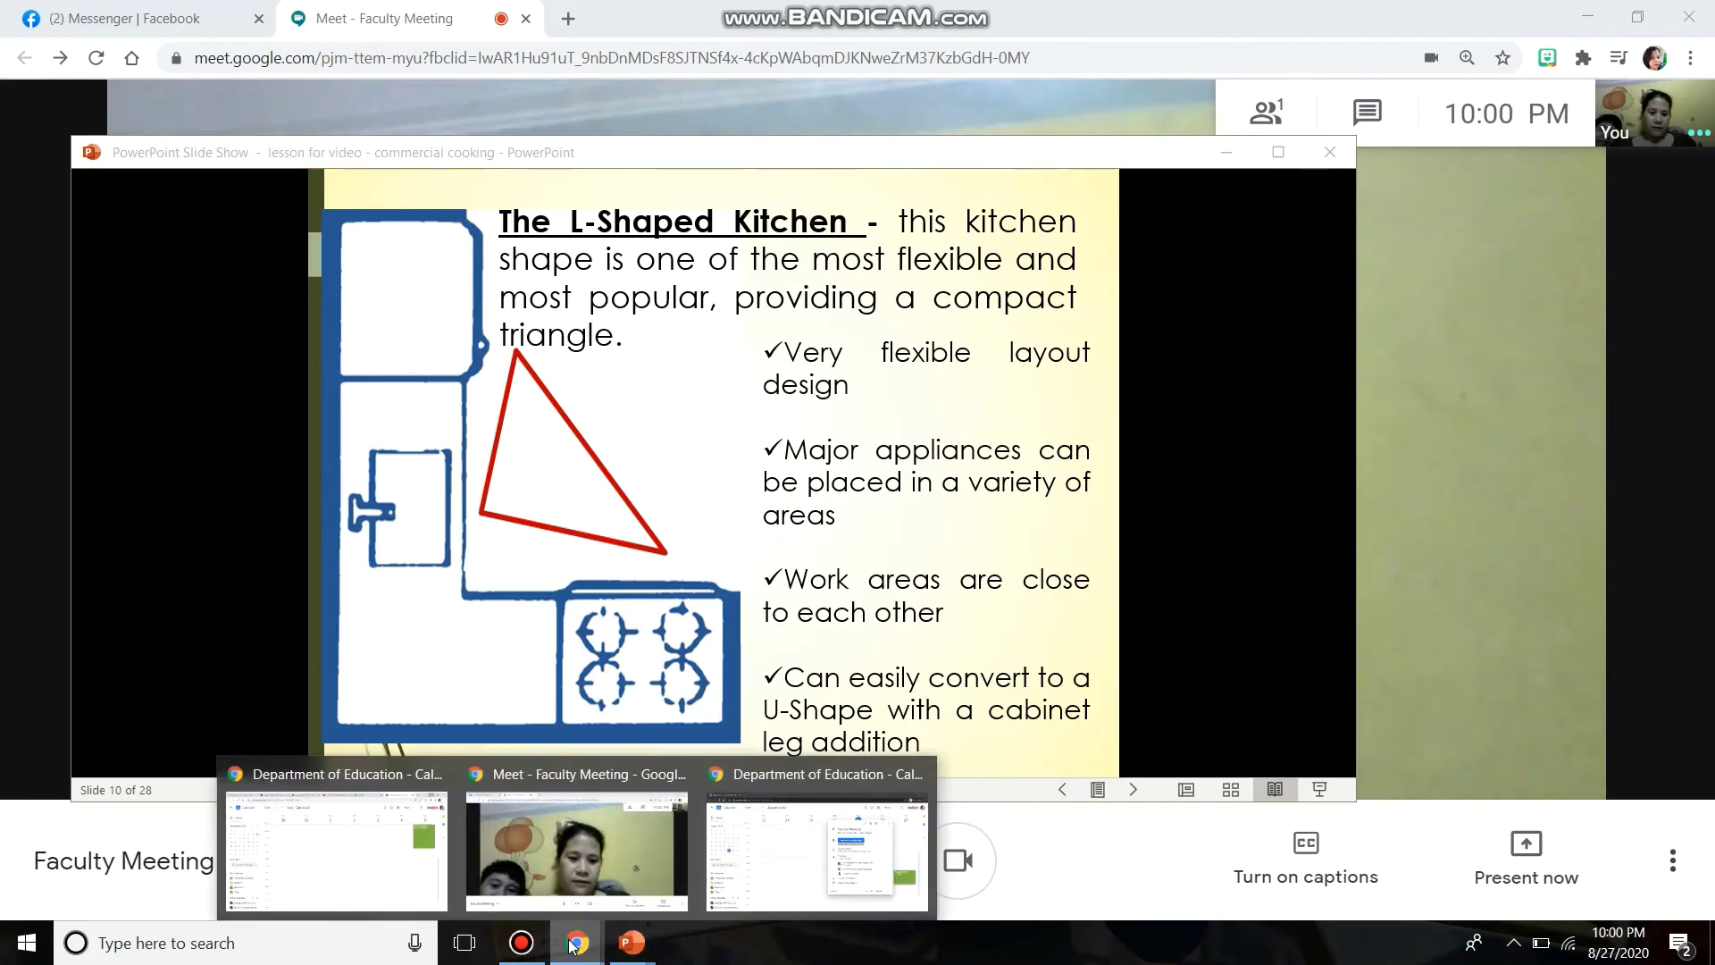
left_click(1485, 537)
left_click(1484, 538)
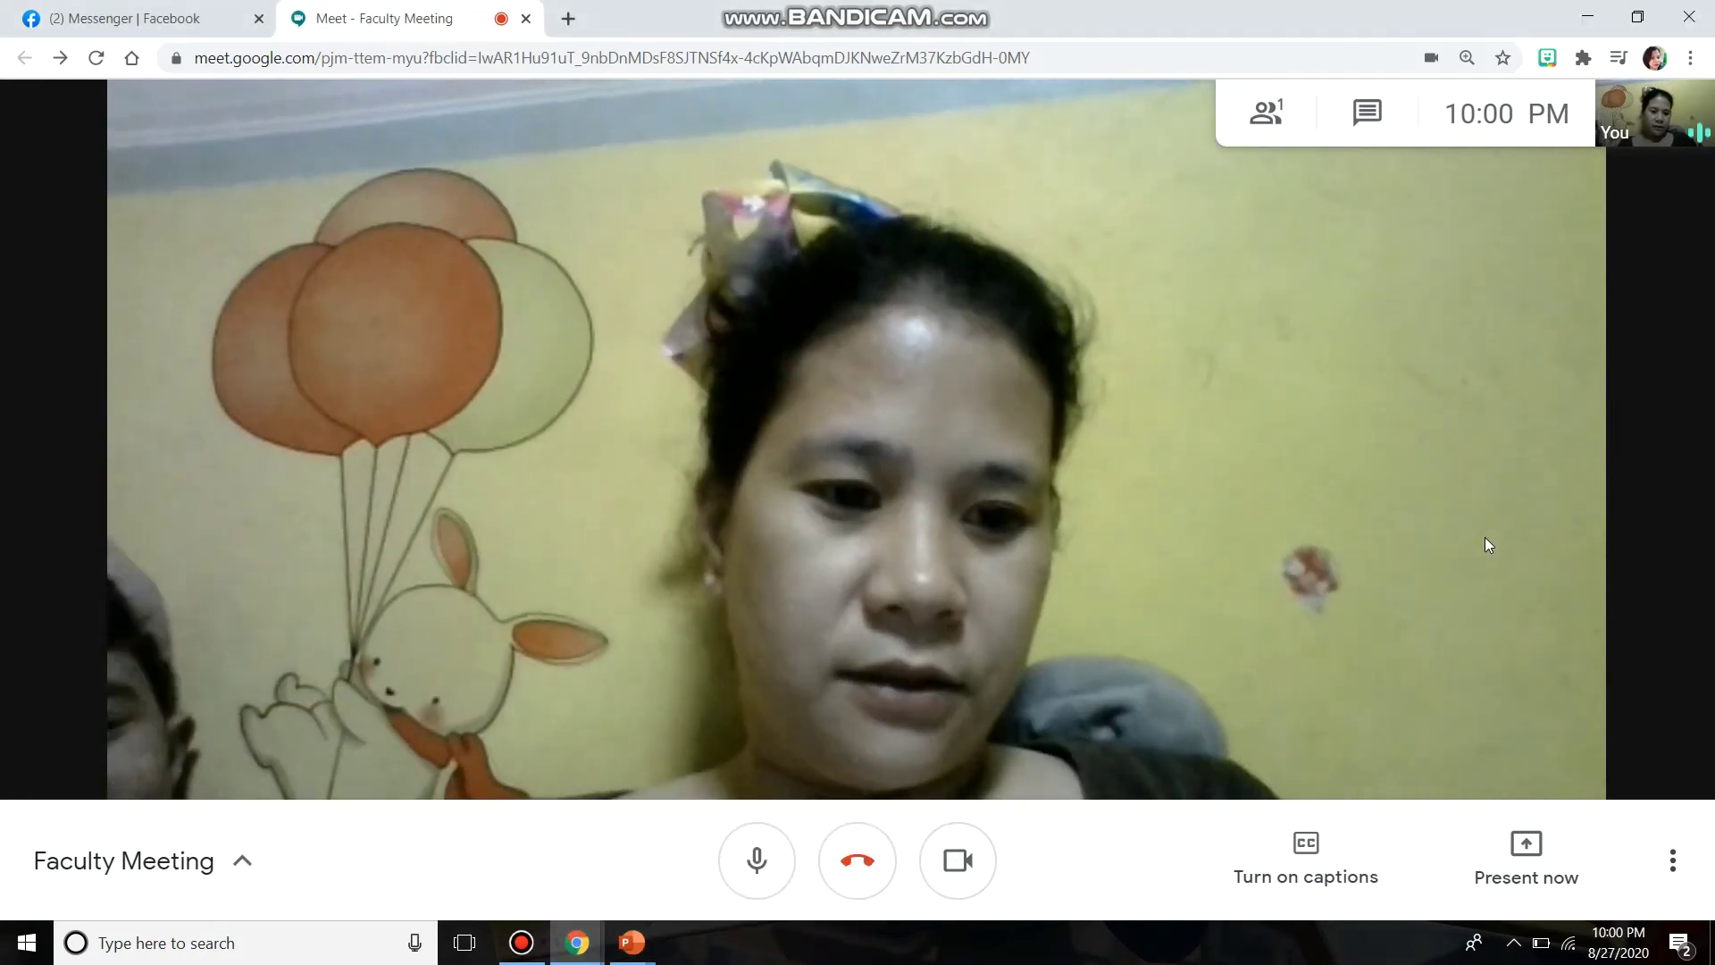
- Share the PowerPoint Slide Show window with the Faculty Meeting call
left_click(1519, 865)
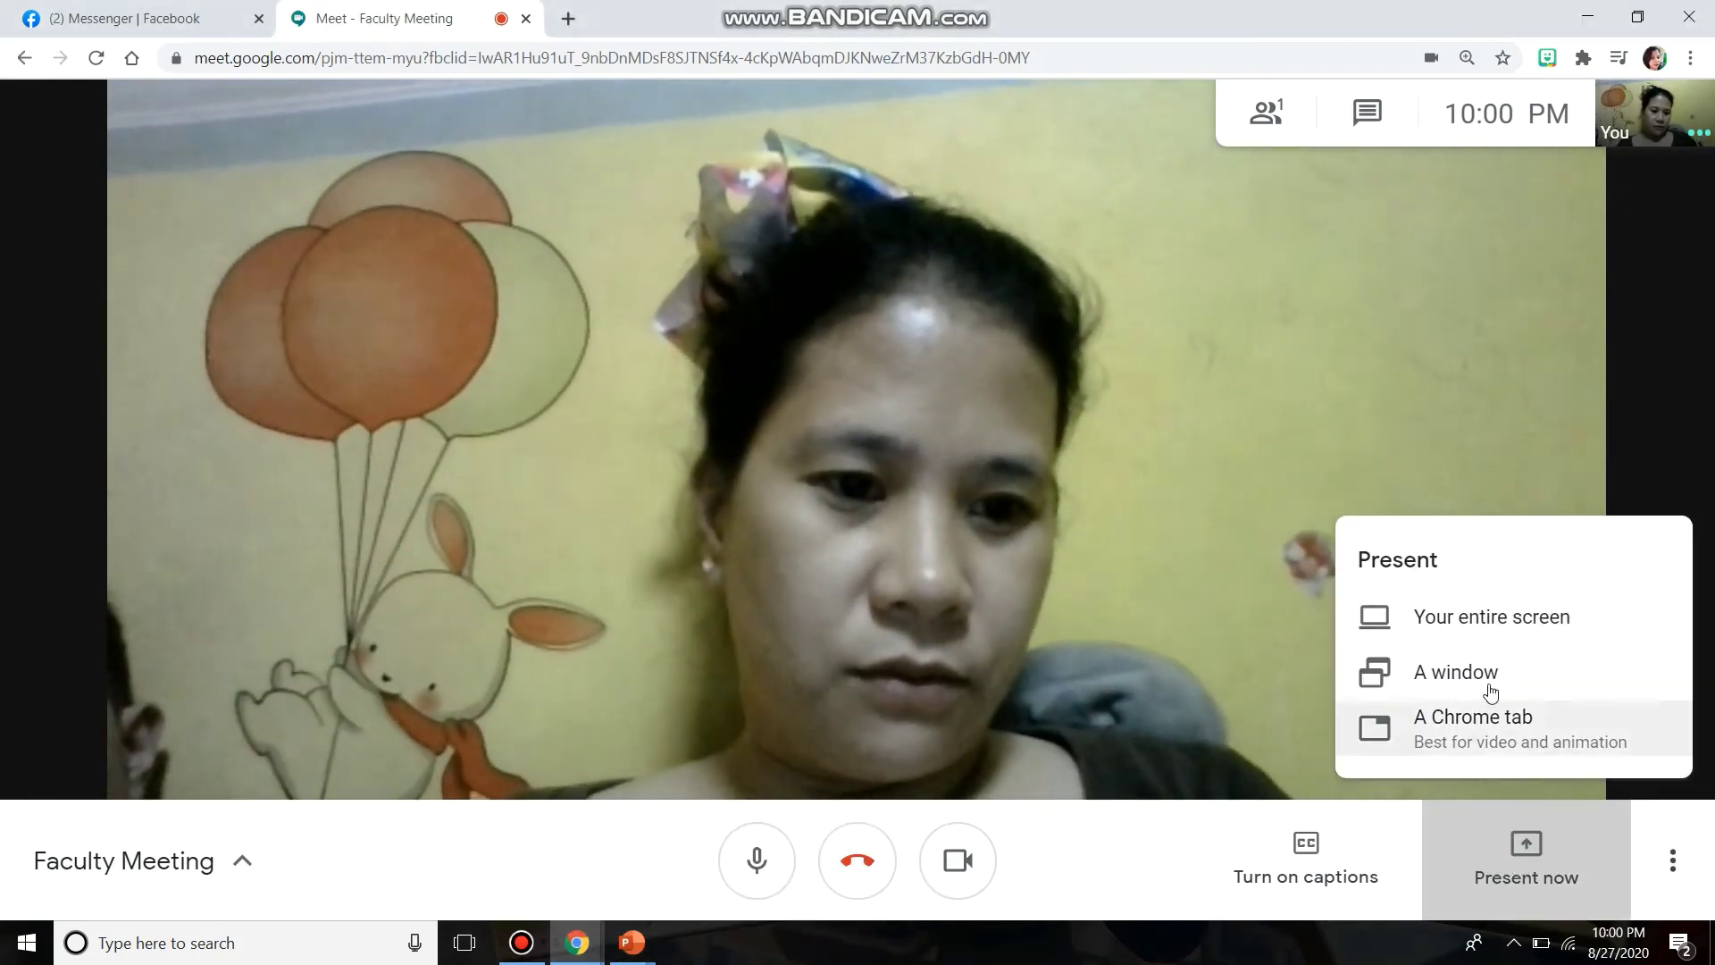
left_click(1480, 690)
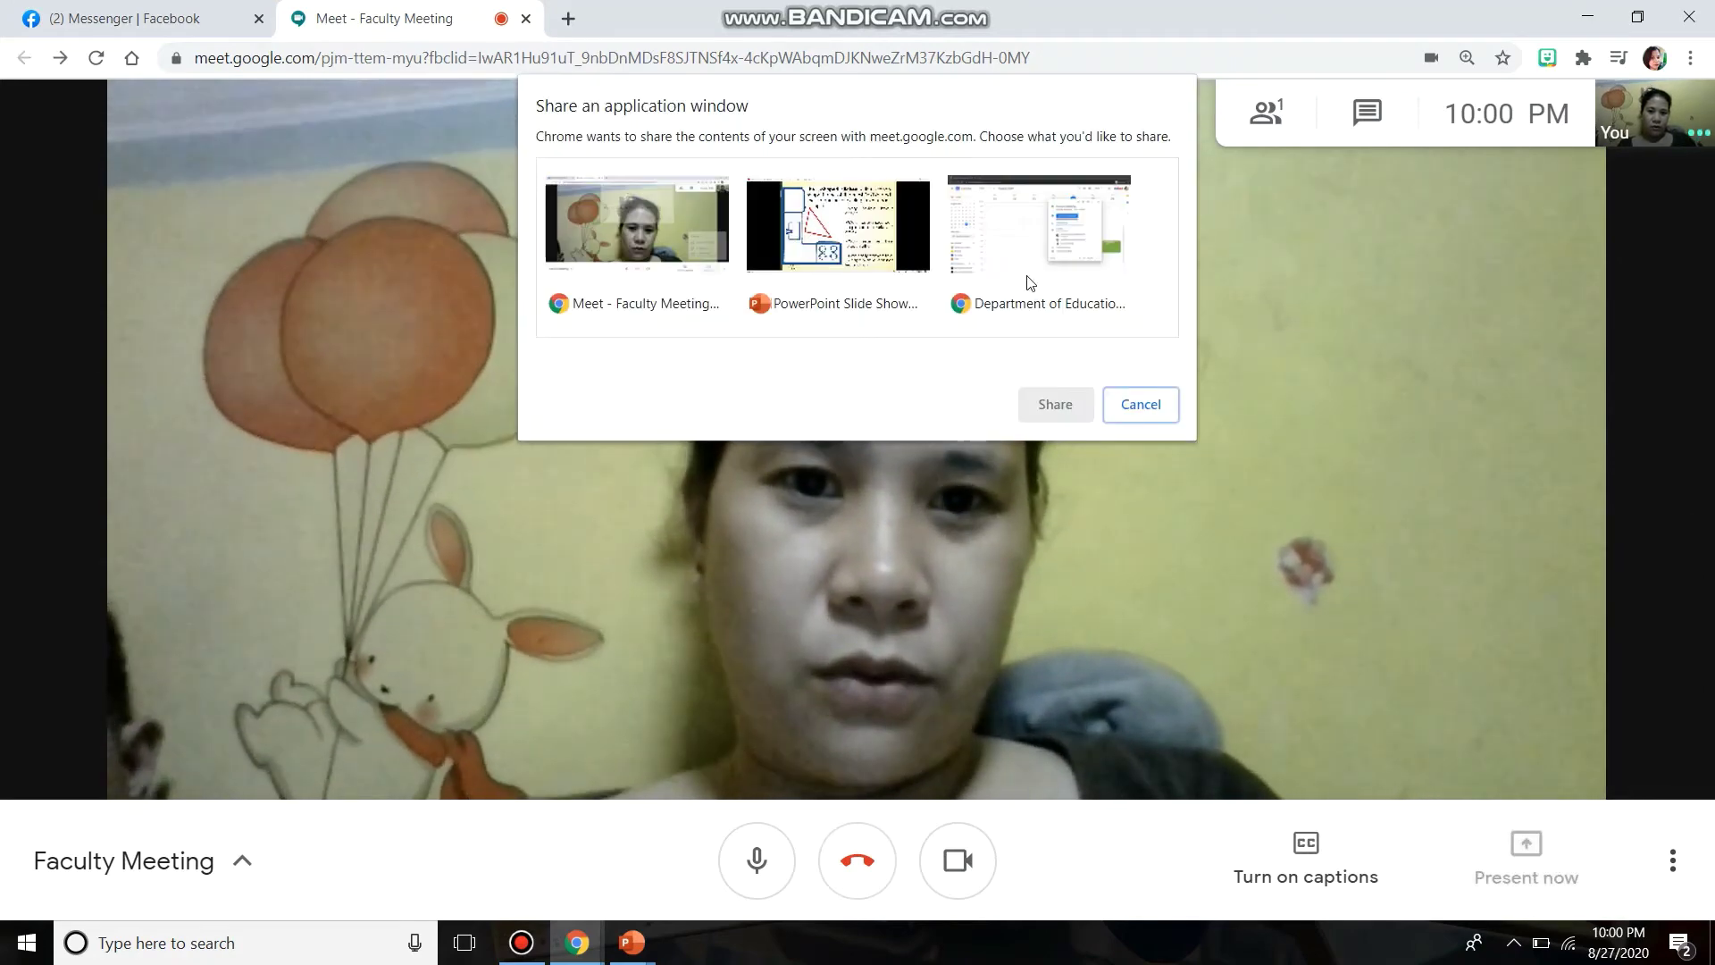
left_click(809, 234)
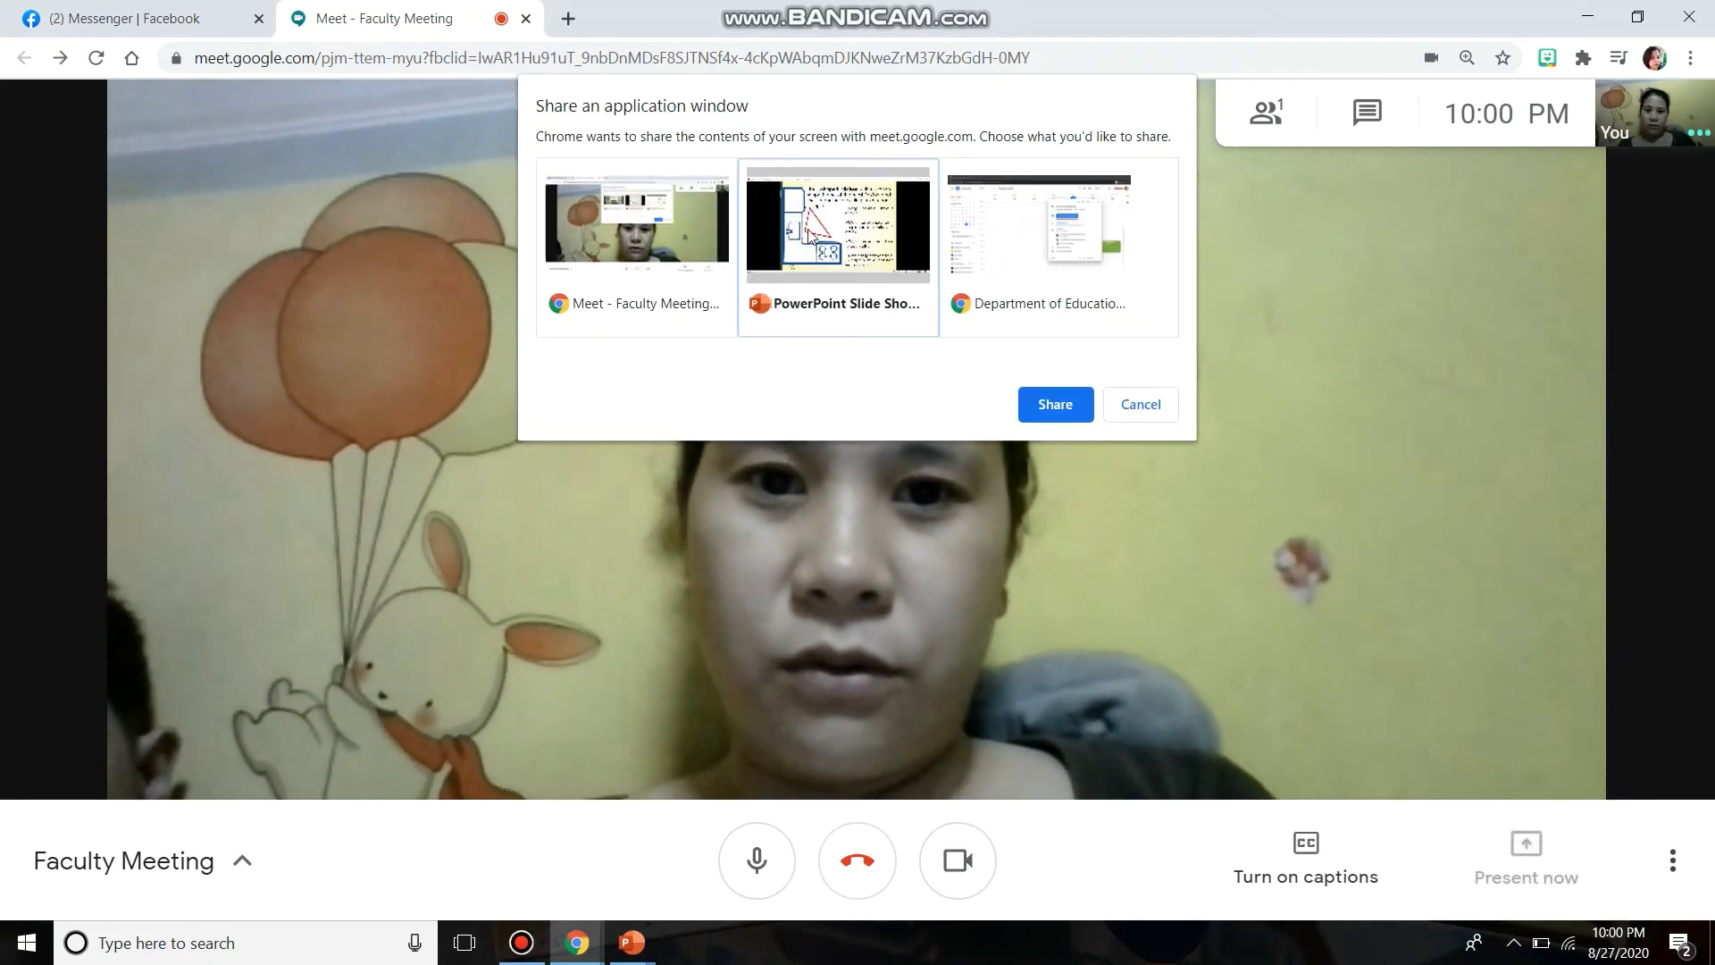
left_click(1057, 408)
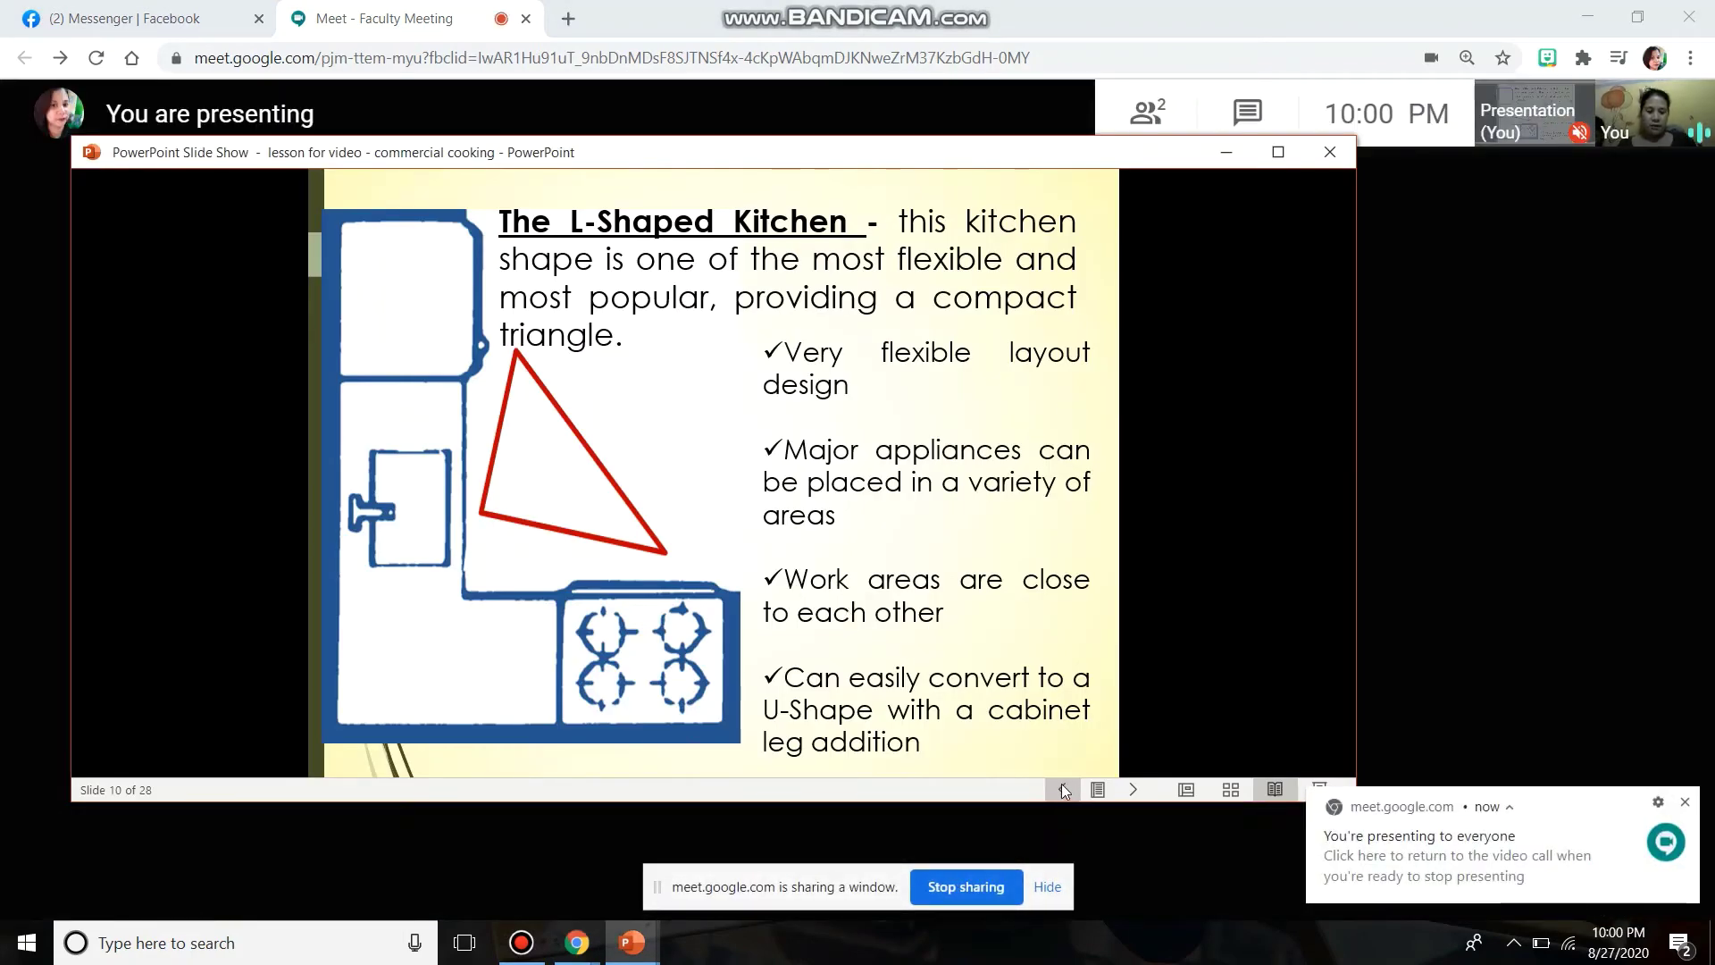
- Go from Primary Kitchen Layout Shapes through The U-Shaped Kitchen to The L-Shaped Kitchen, then stop sharing
left_click(940, 461)
key("Left")
key("Left")
key("Left")
key("Left")
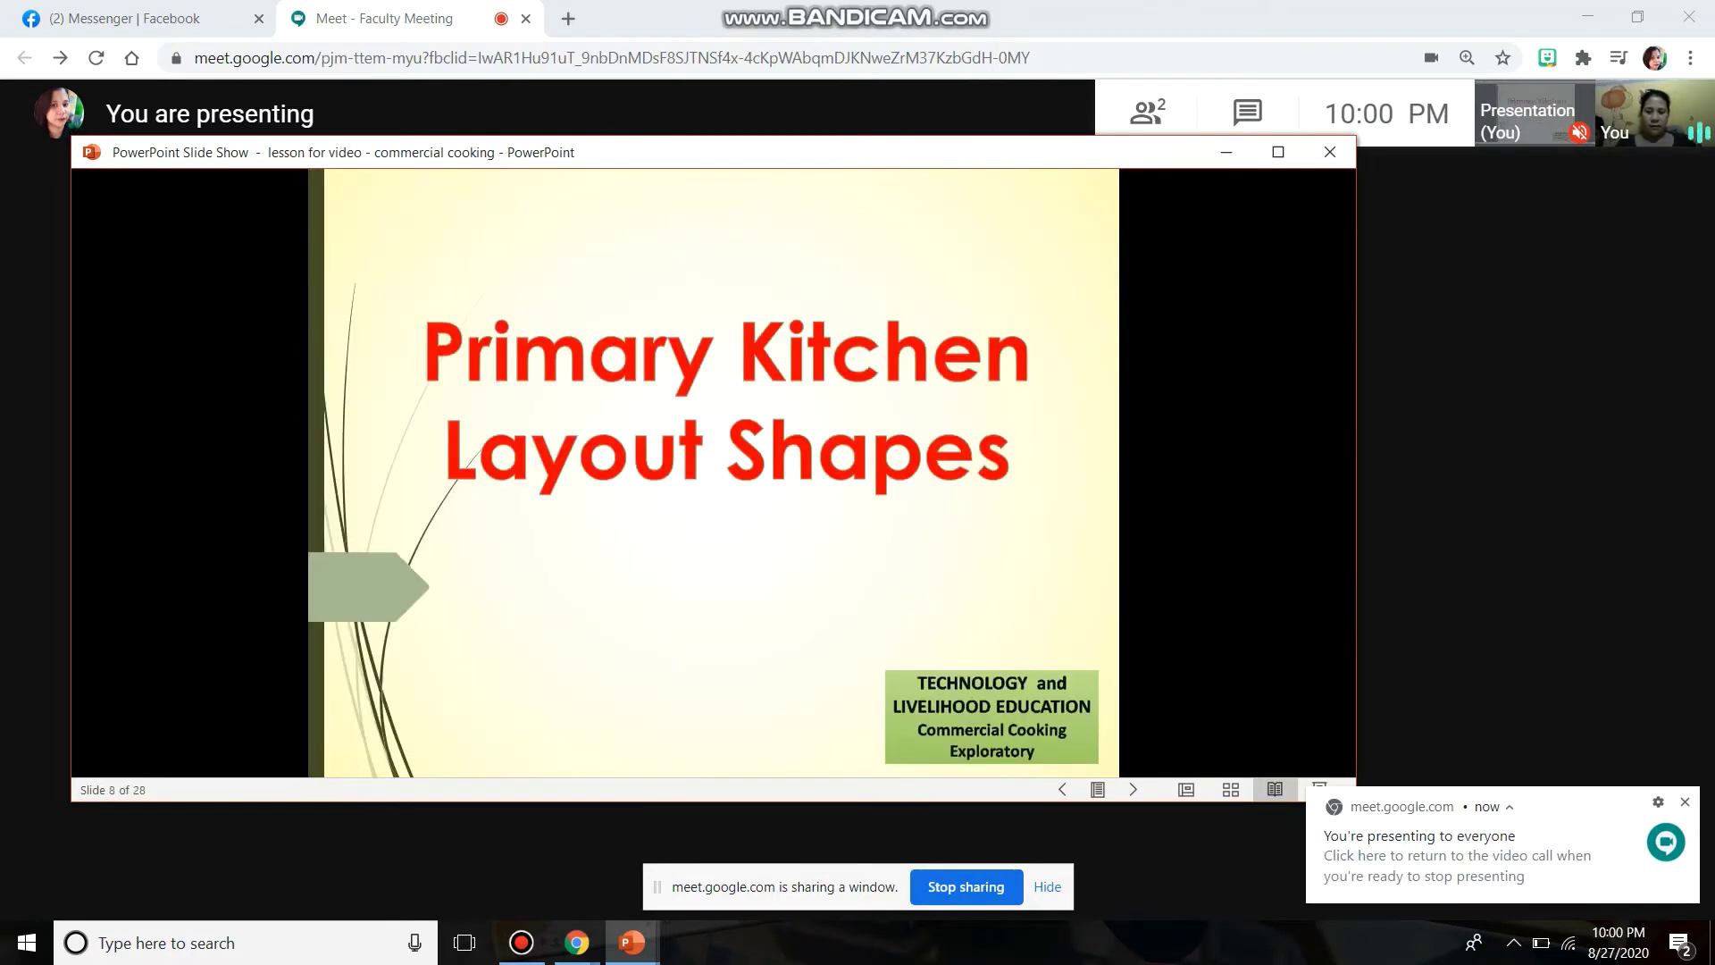
key("Right")
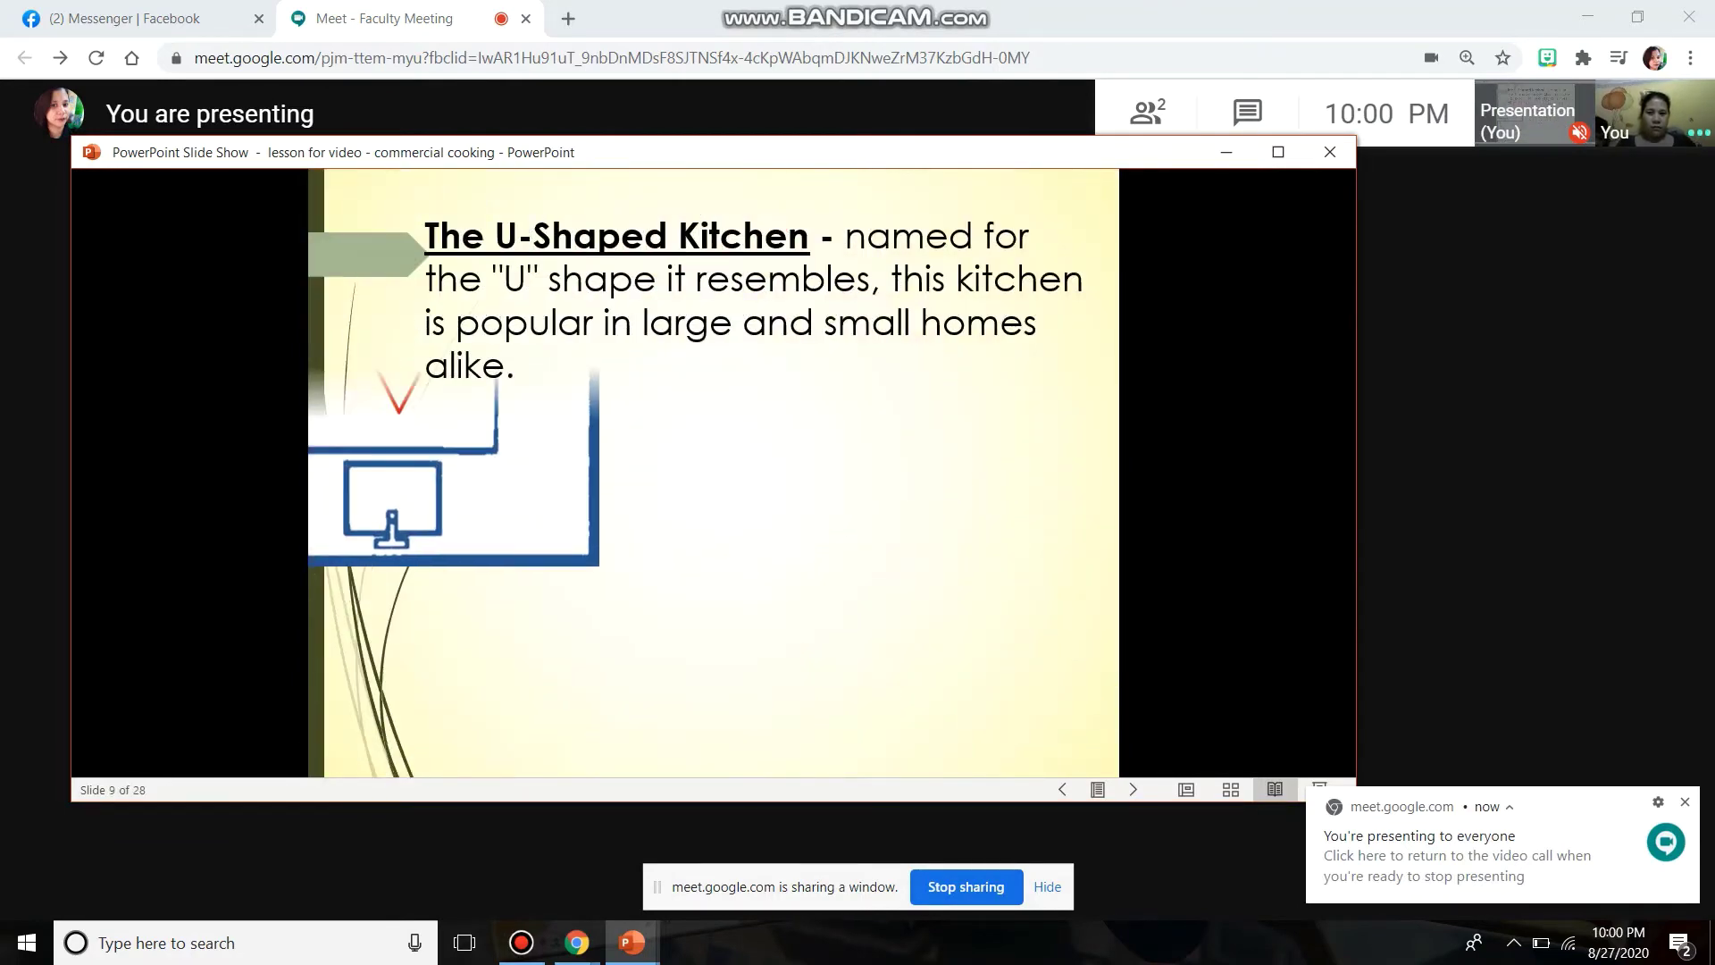
key("Right")
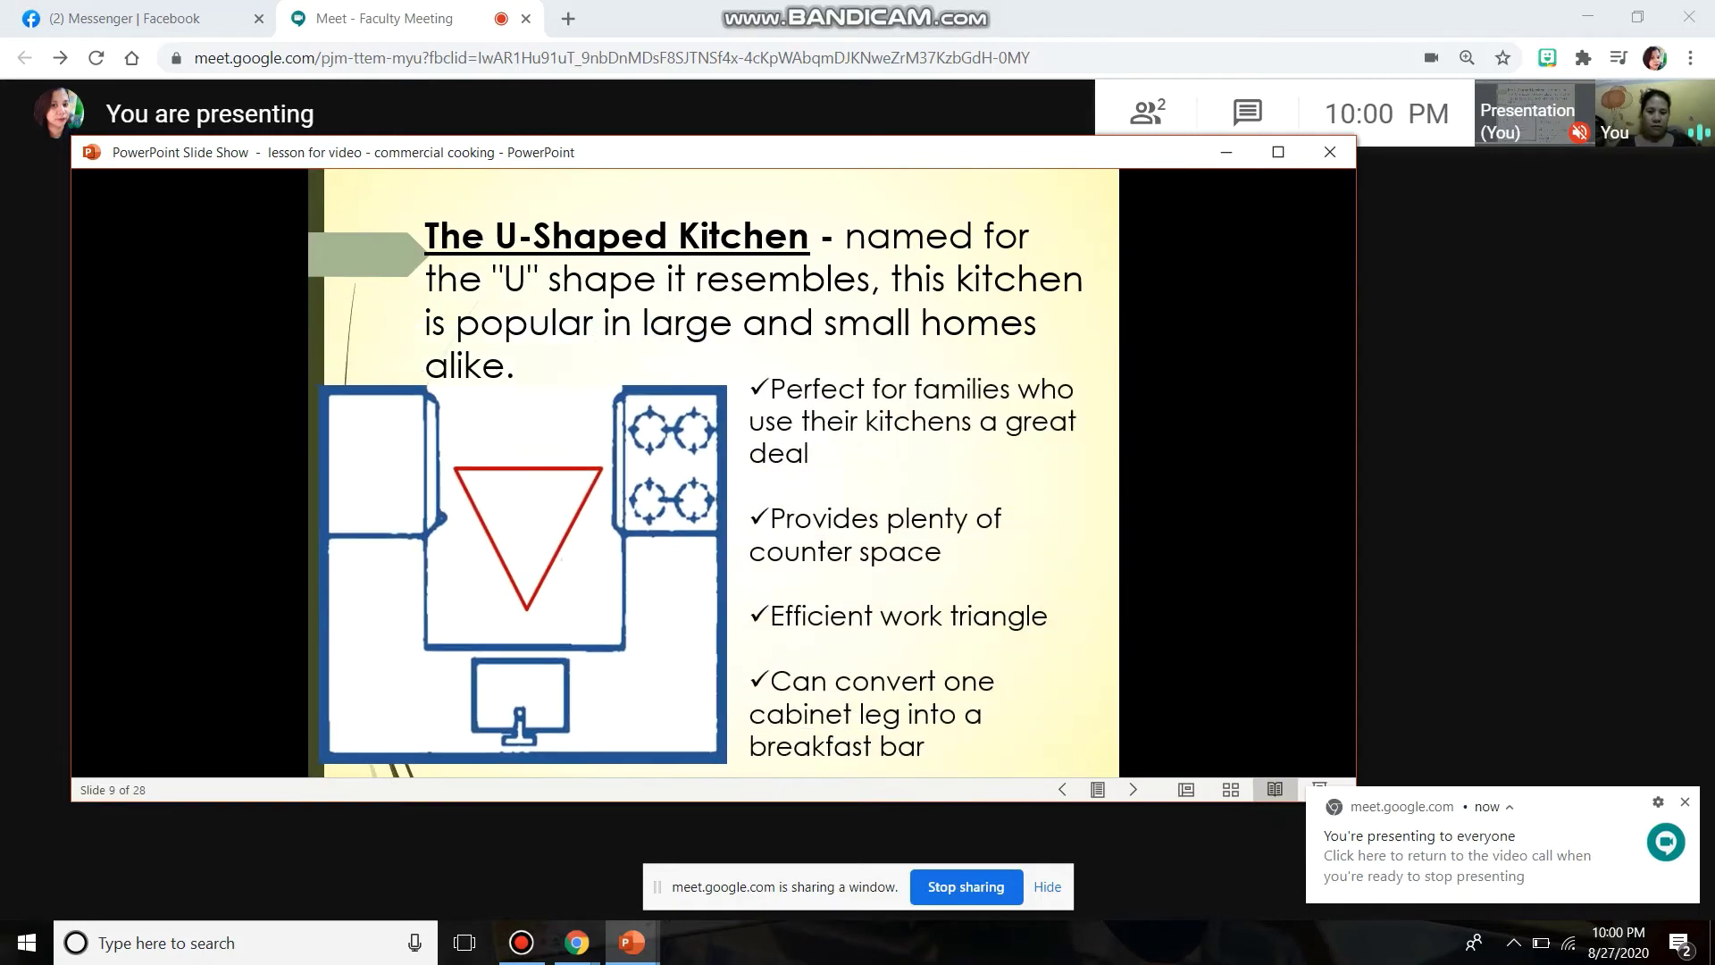
key("Right")
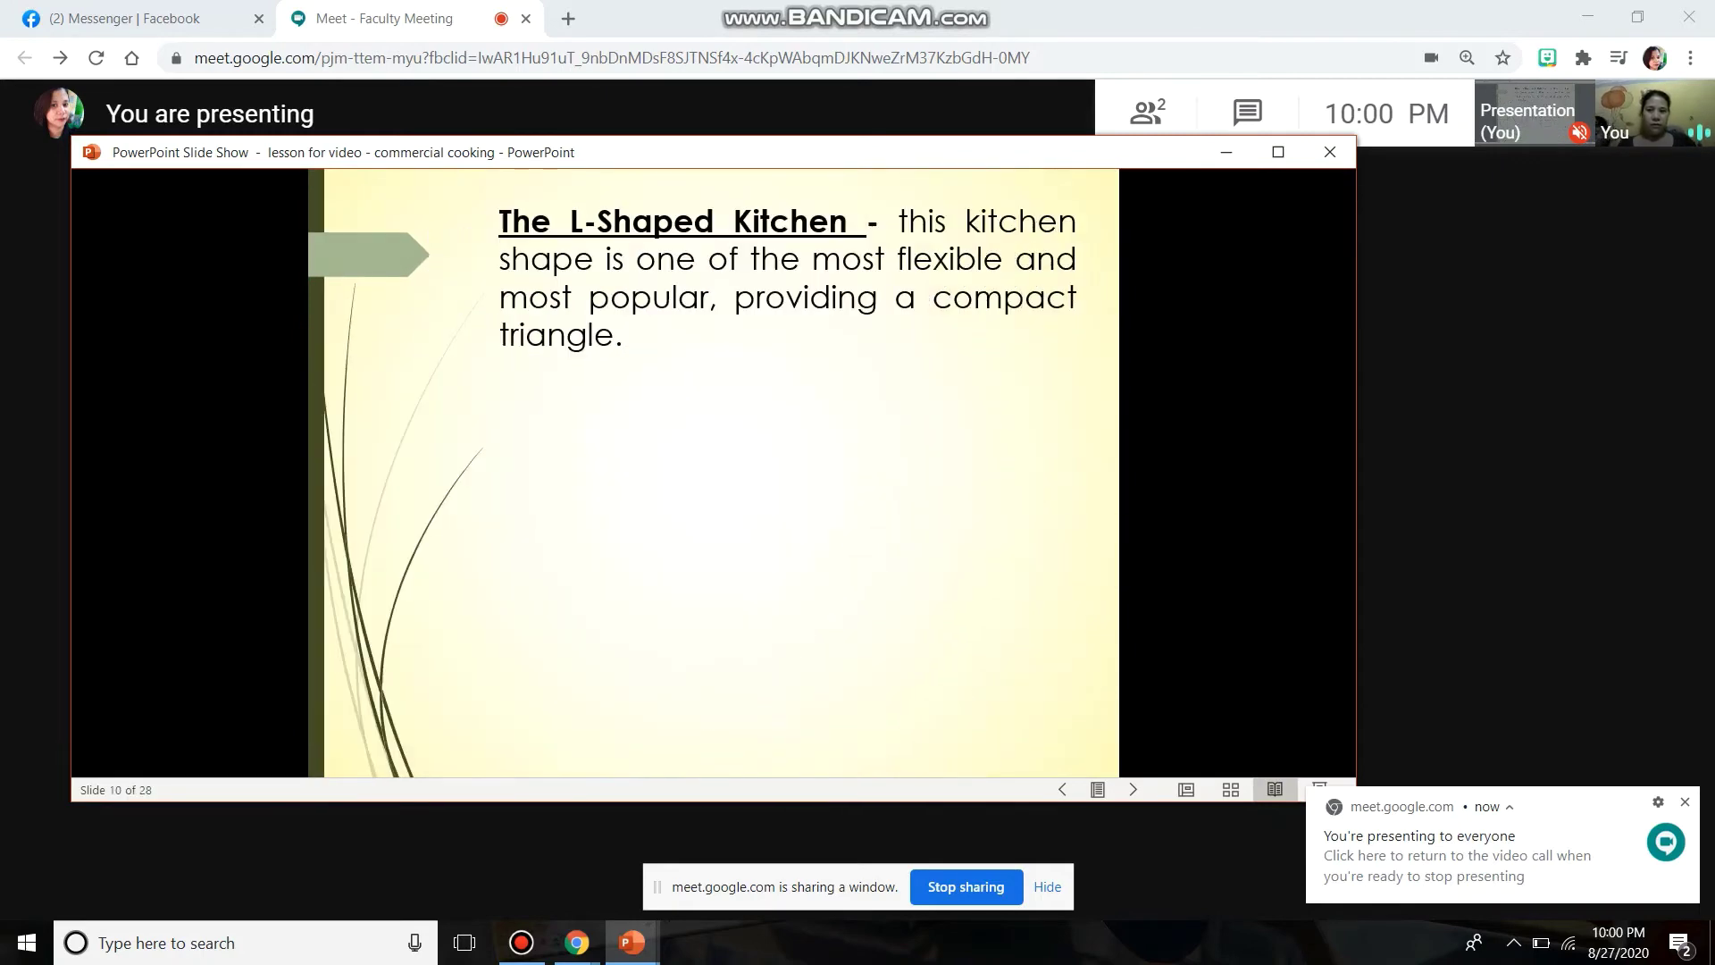
left_click(951, 891)
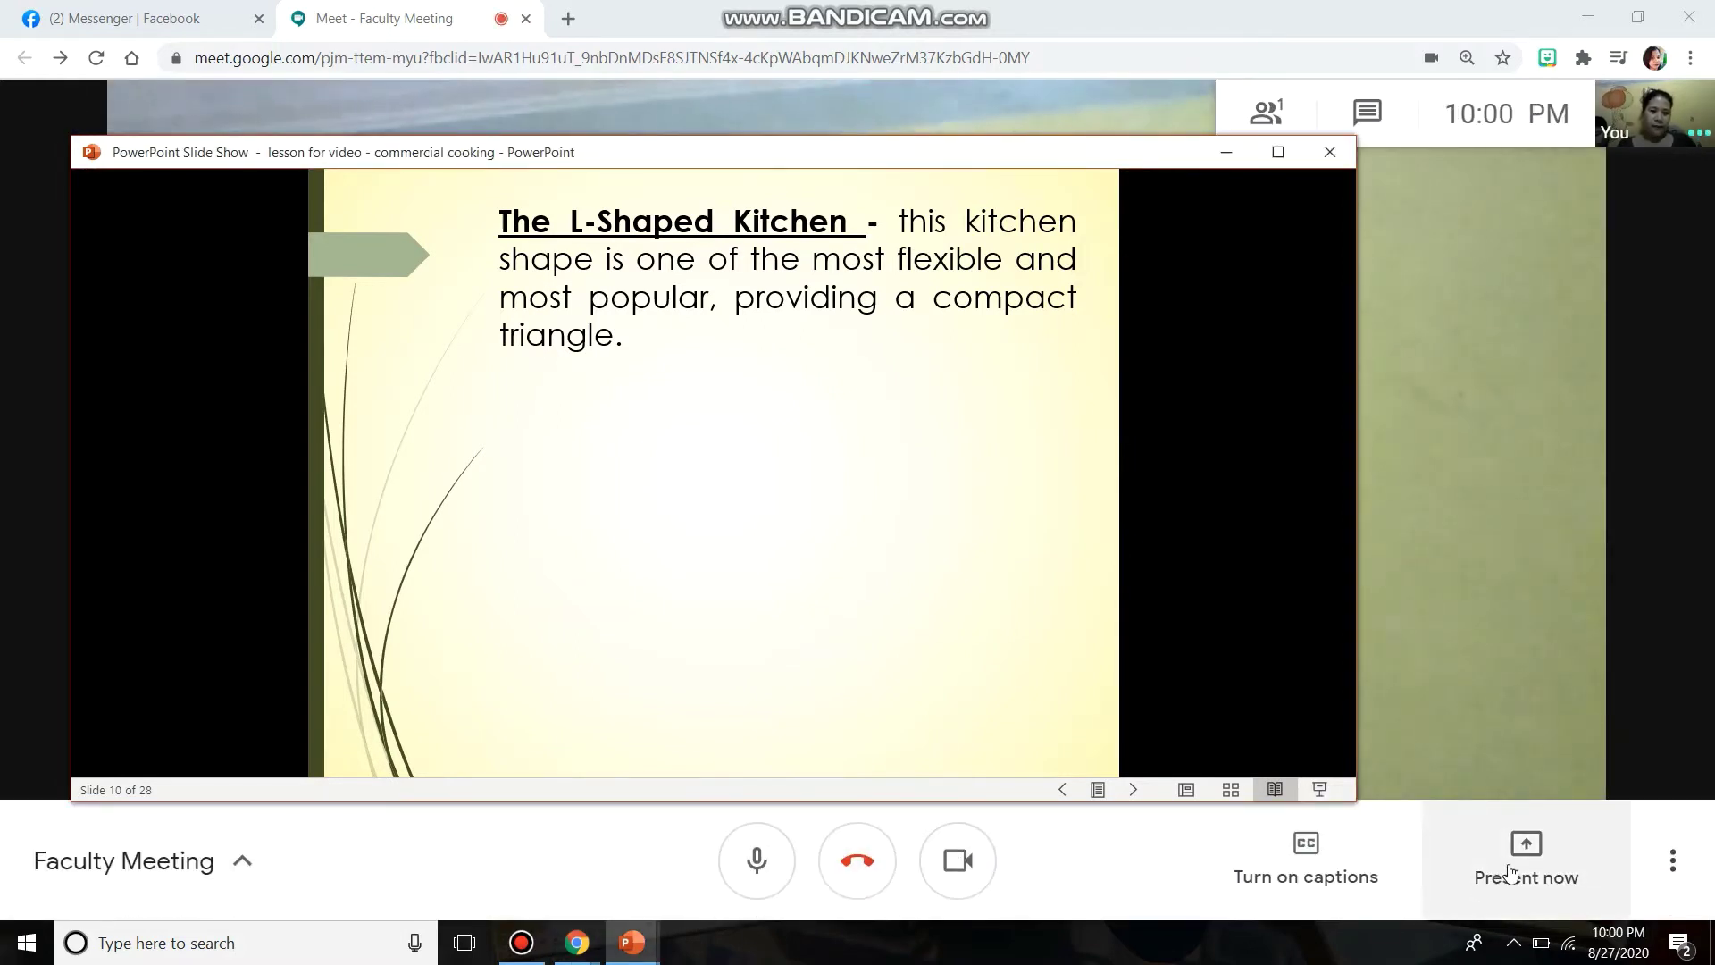
- Minimize the slide show and share the 'e signature video tutorial' Chrome tab with audio
left_click(1242, 153)
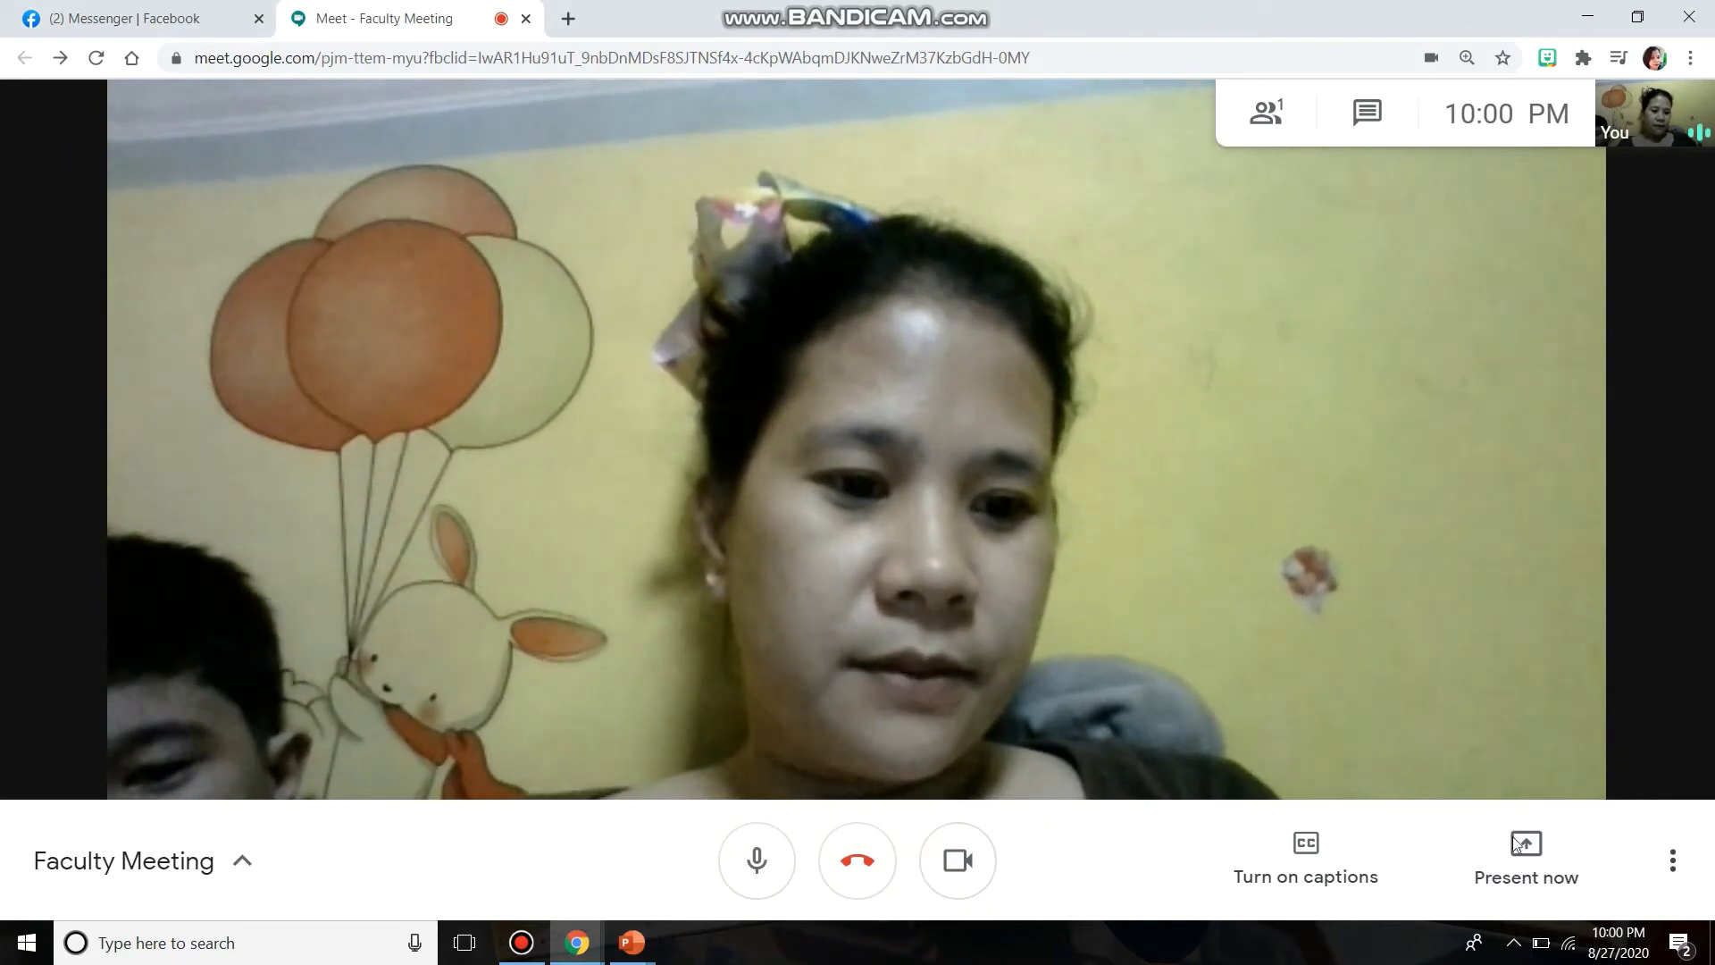
left_click(1515, 871)
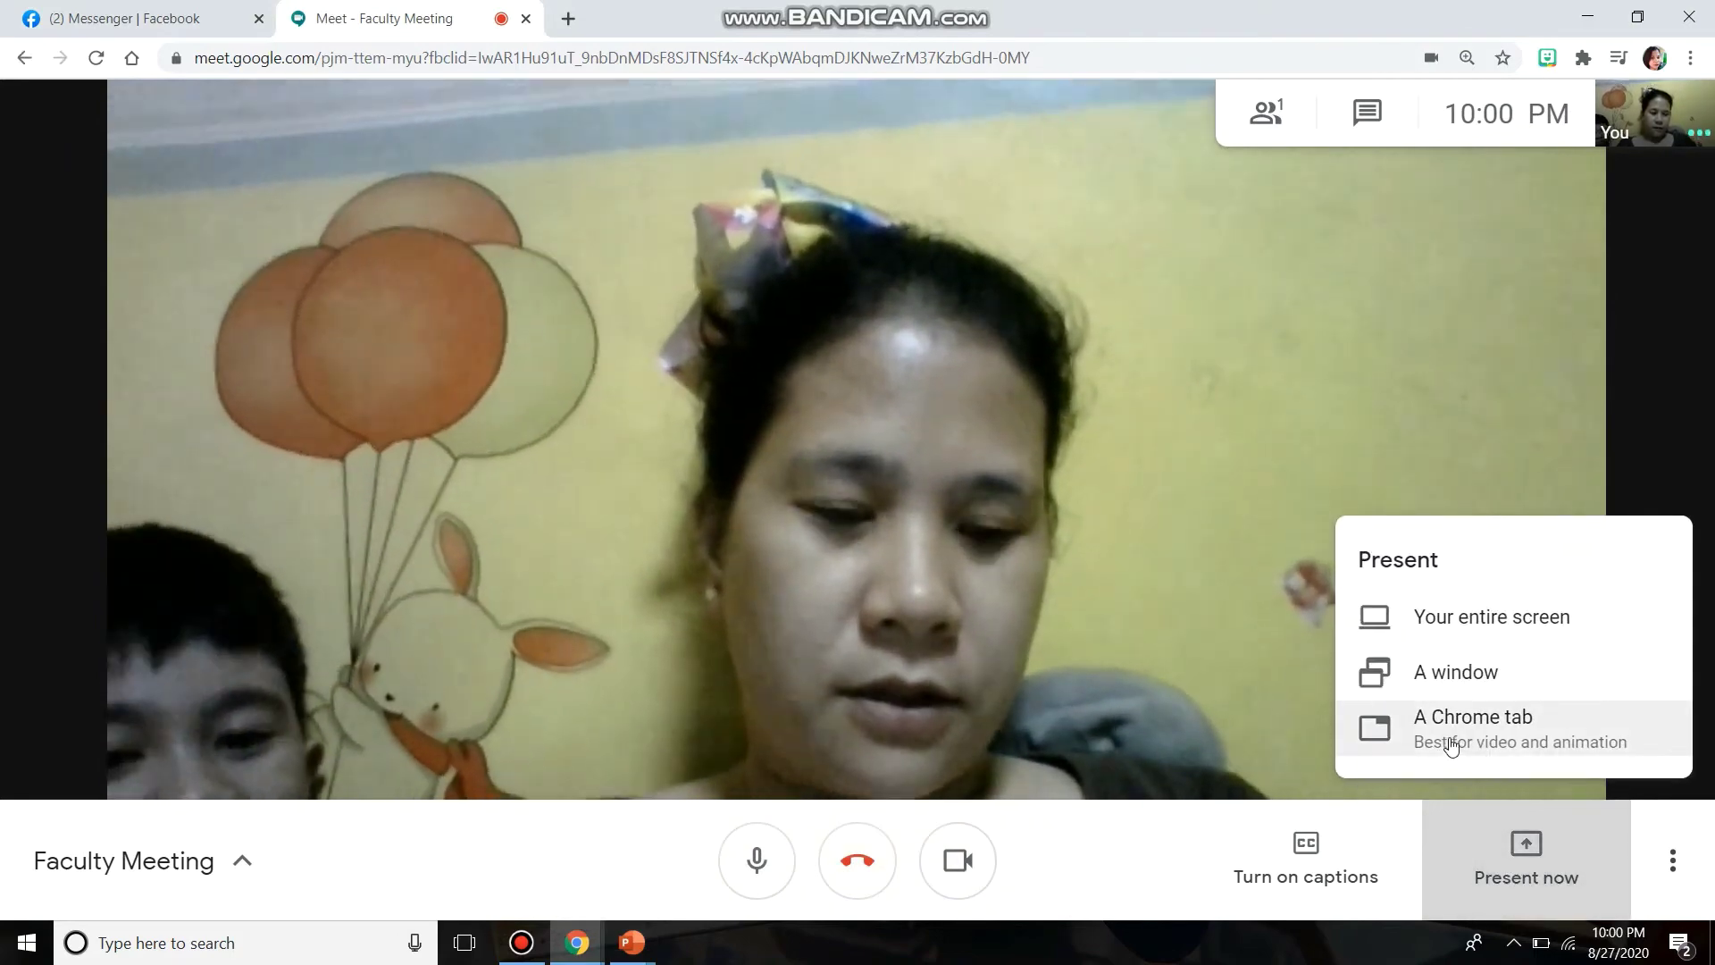
left_click(1451, 747)
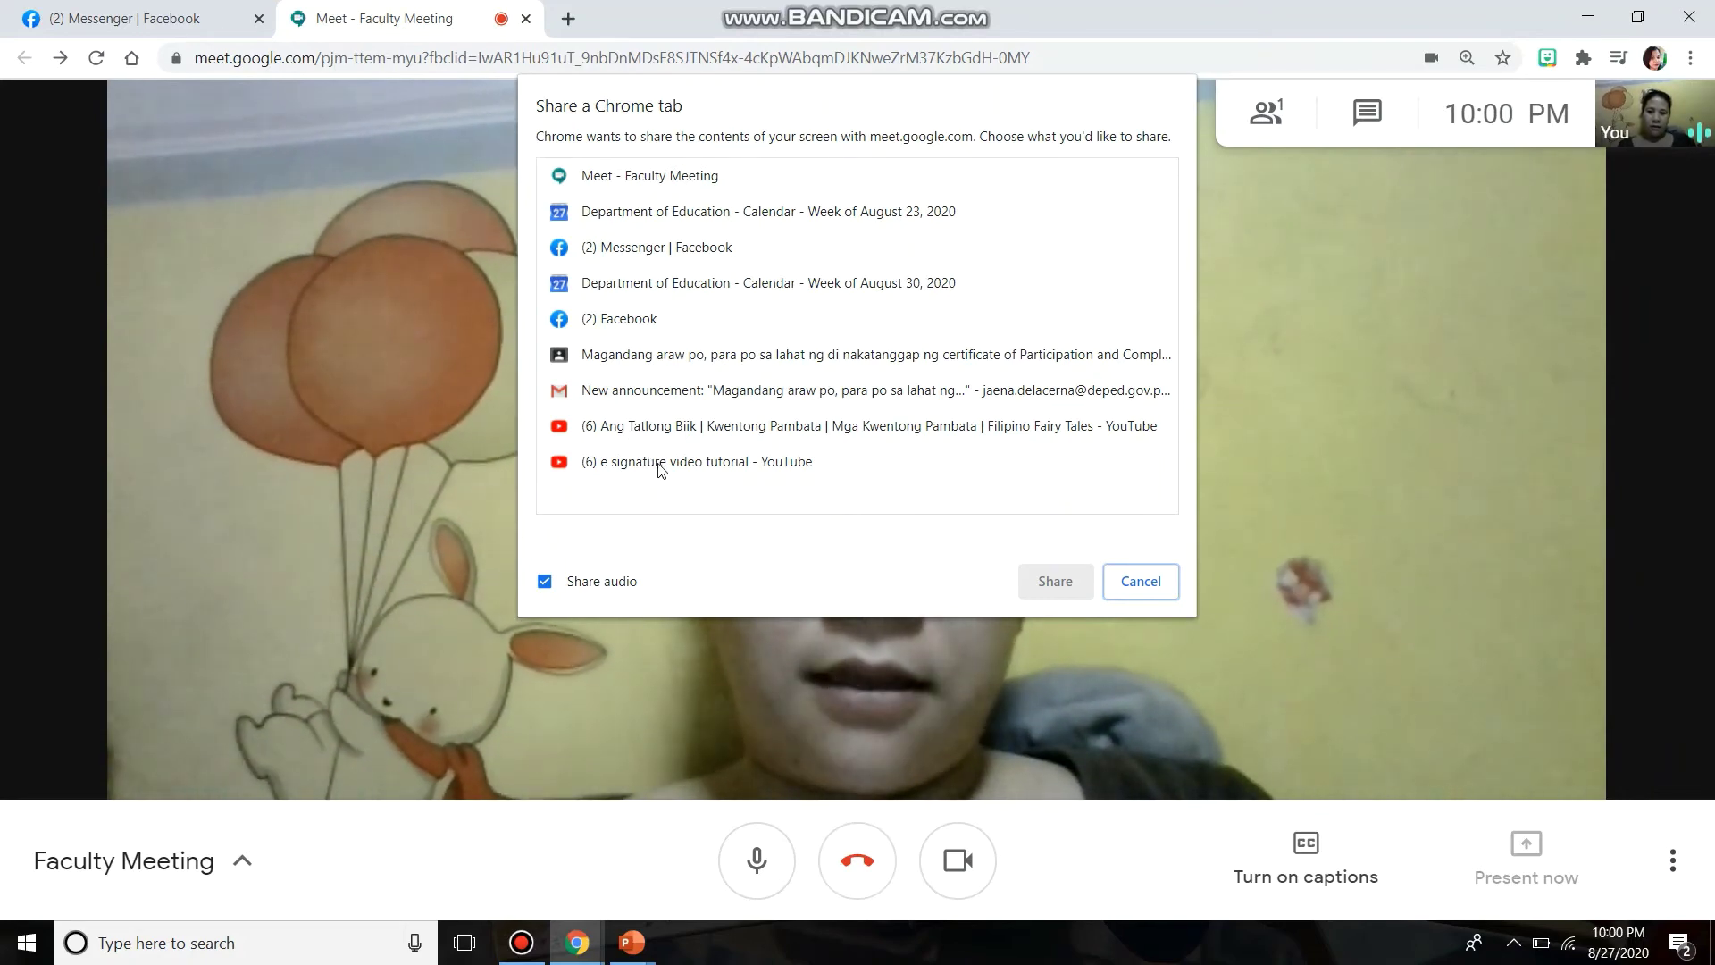
left_click(661, 468)
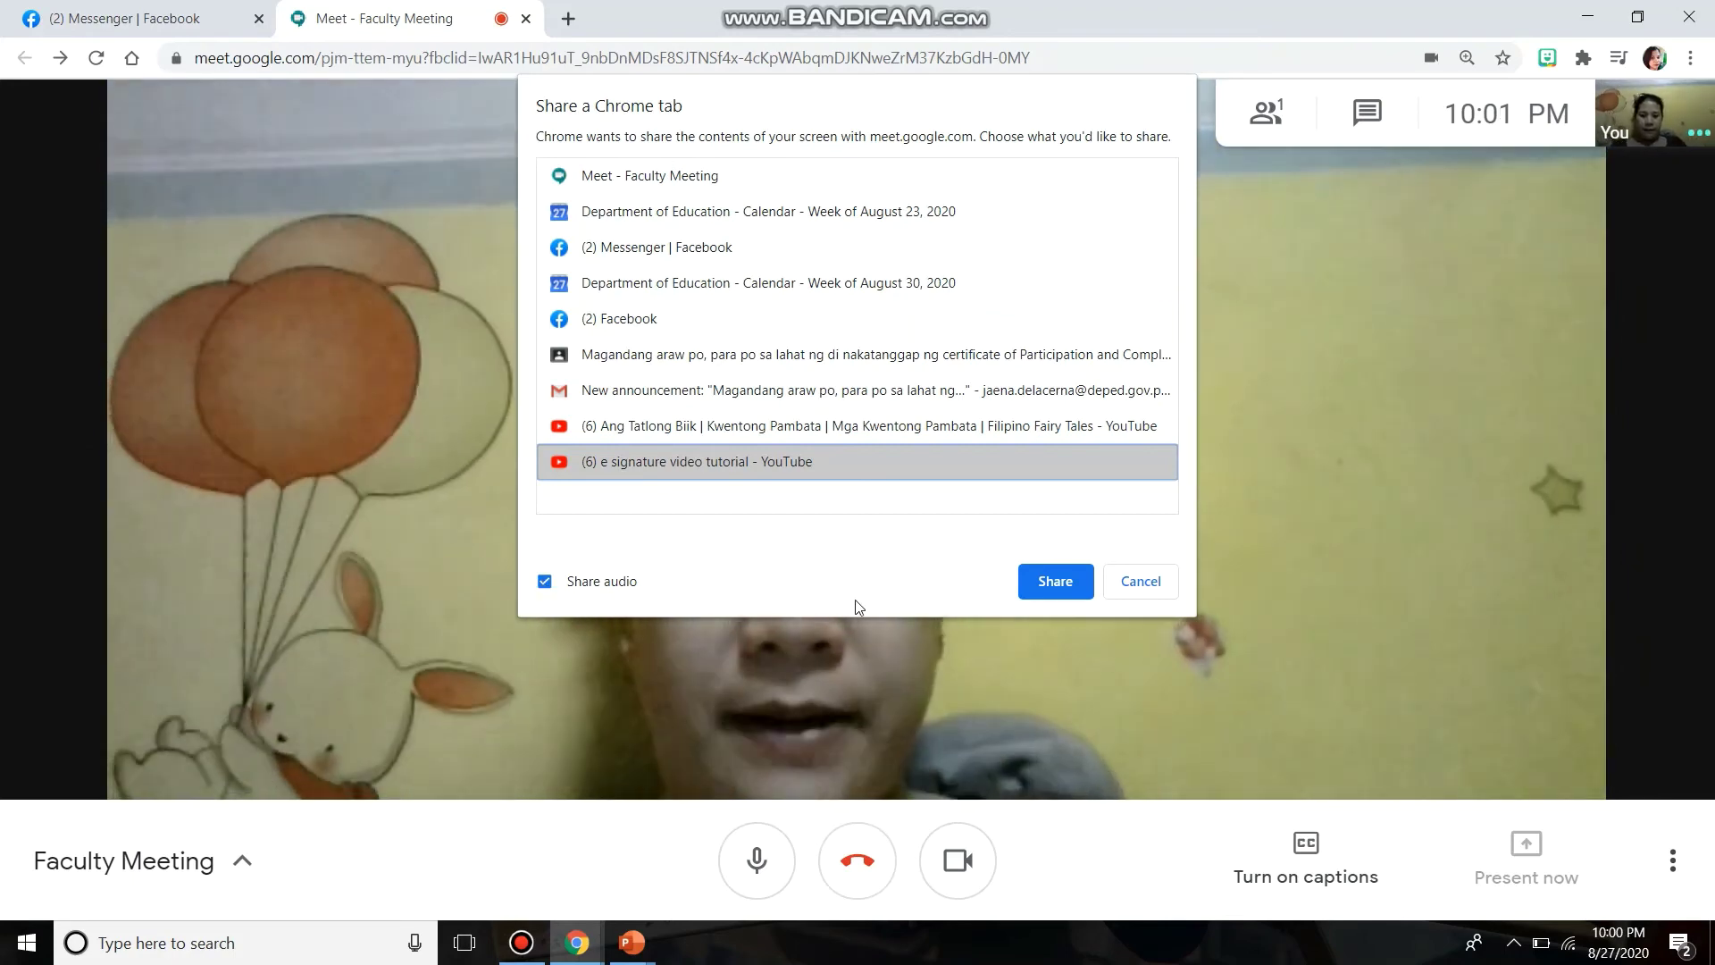
left_click(1054, 581)
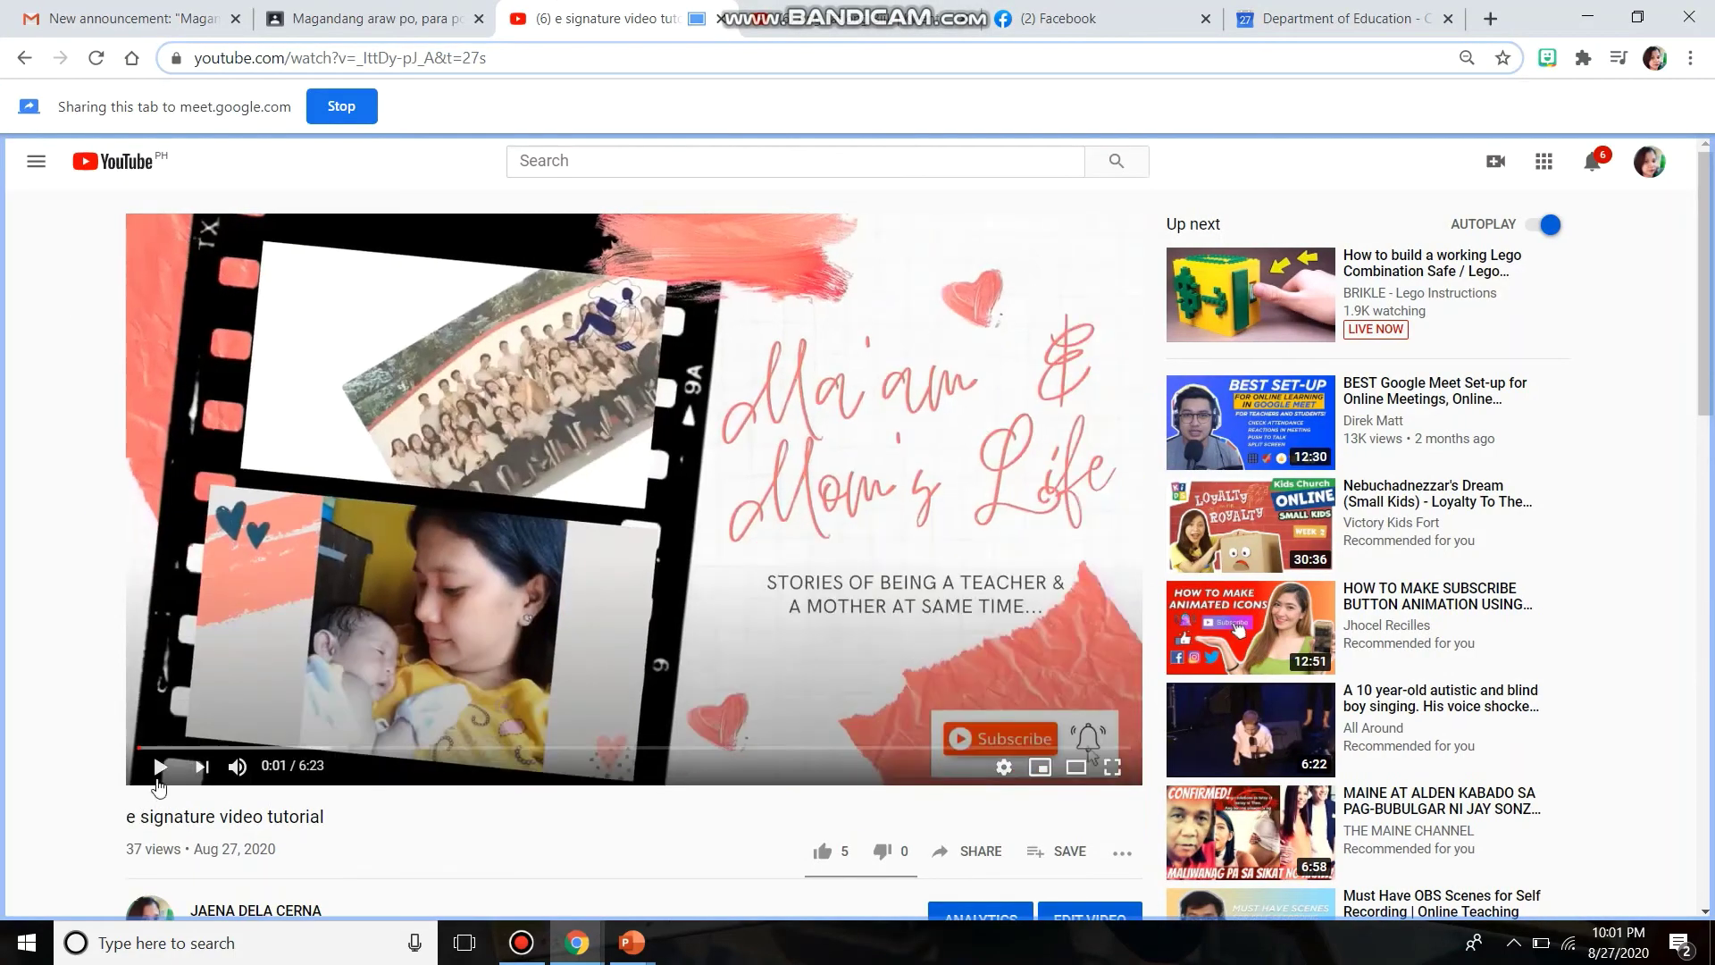
- Play the e signature video, pause it at 0:02, stop sharing, and bring the Meet window back
left_click(160, 768)
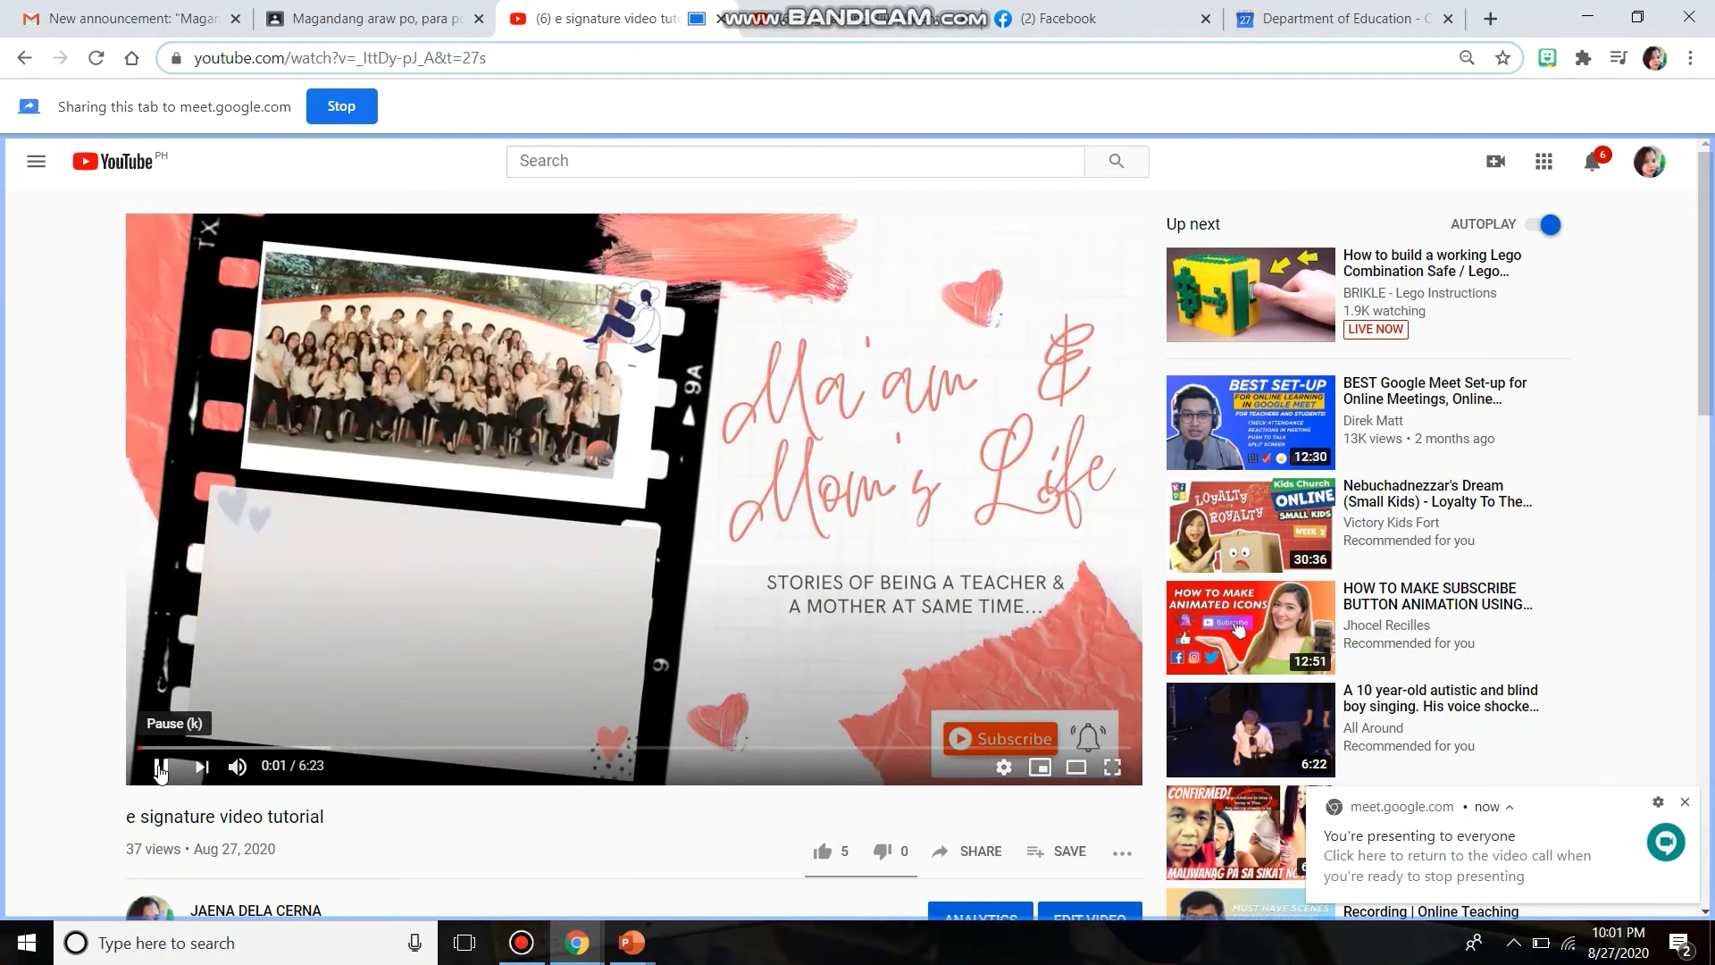
left_click(160, 768)
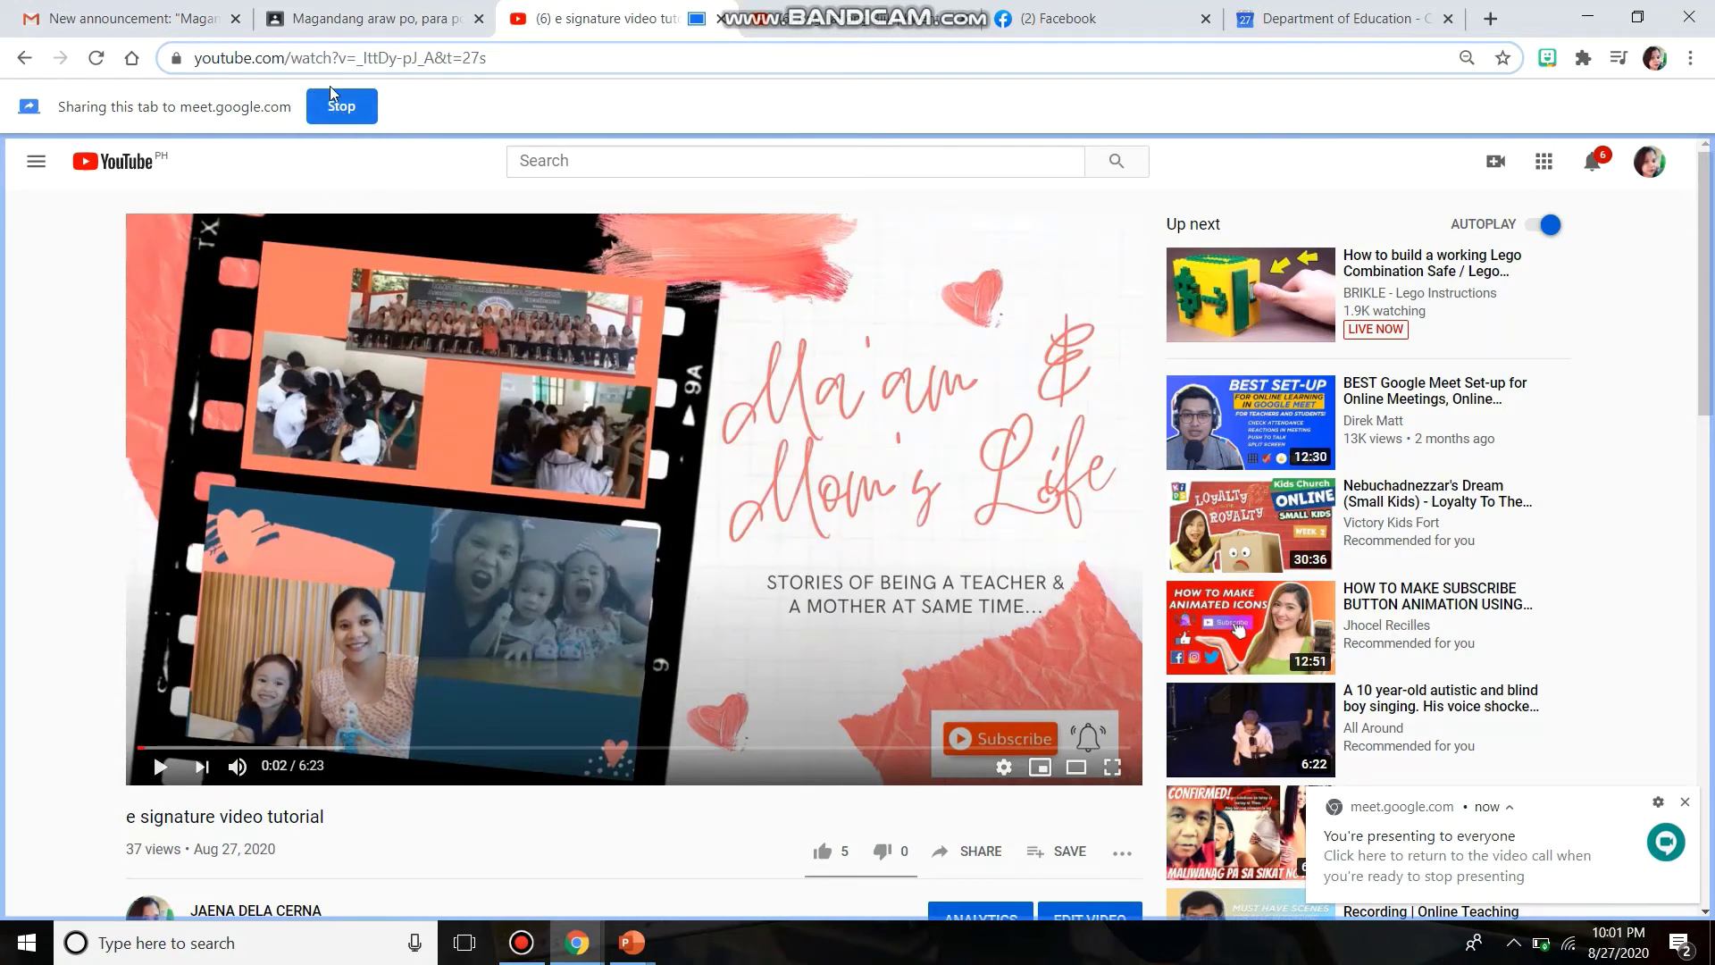
left_click(341, 117)
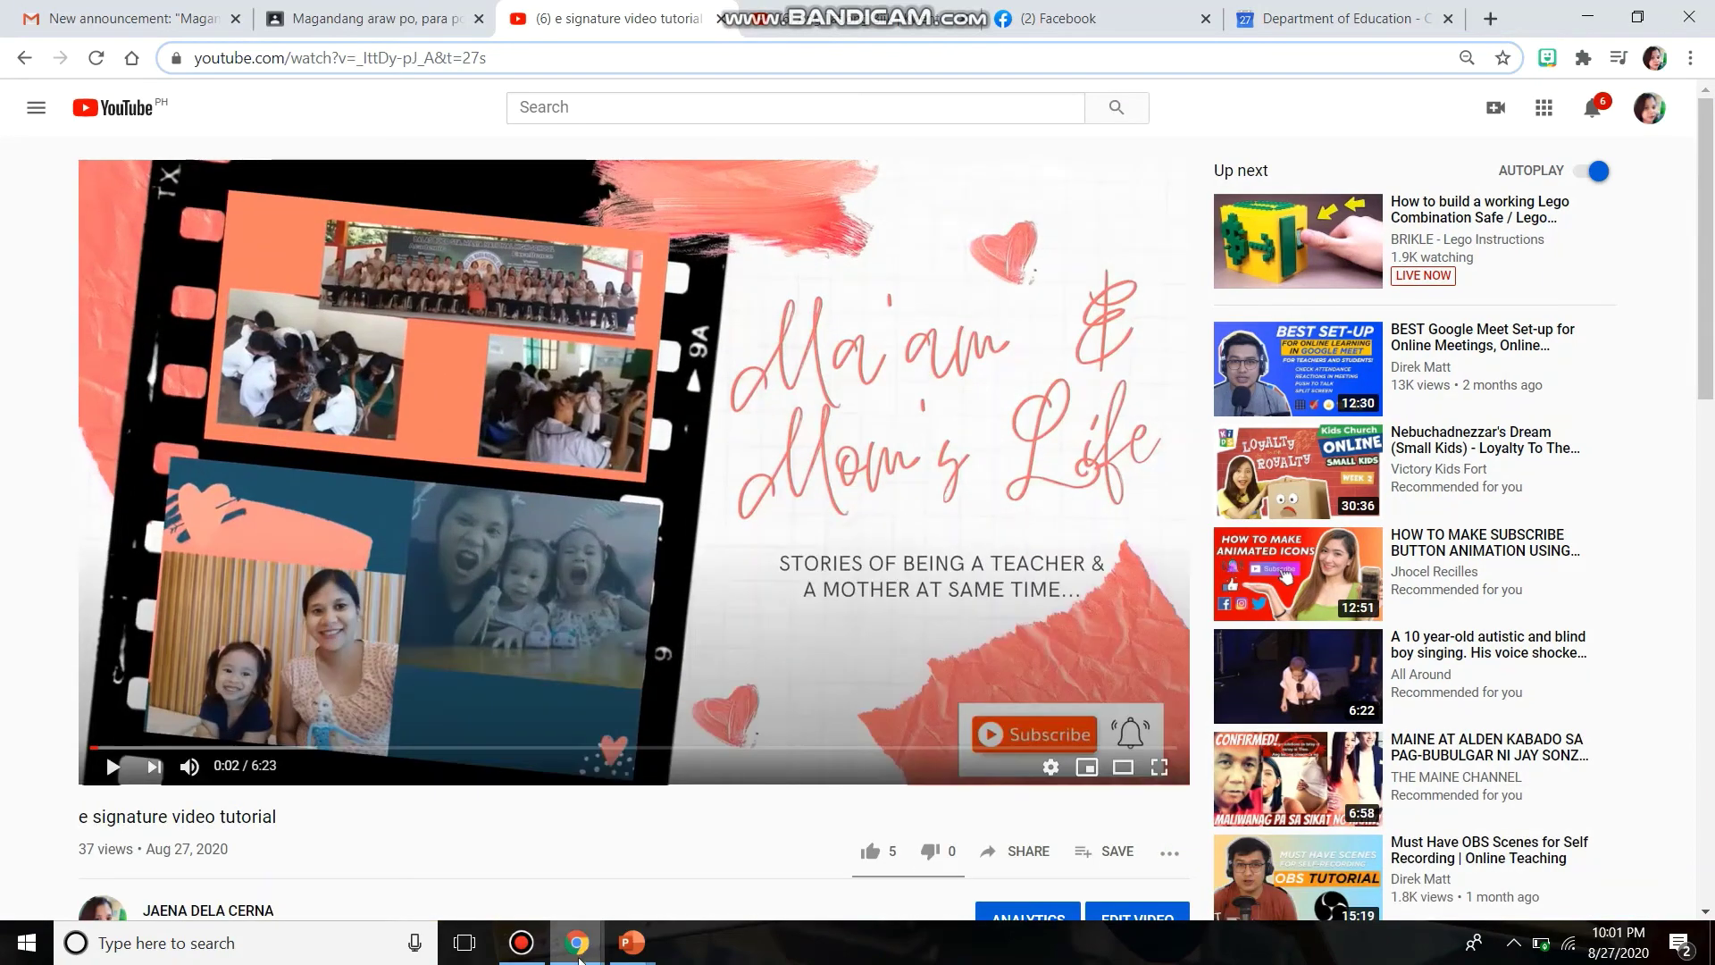
mouse_move(579, 958)
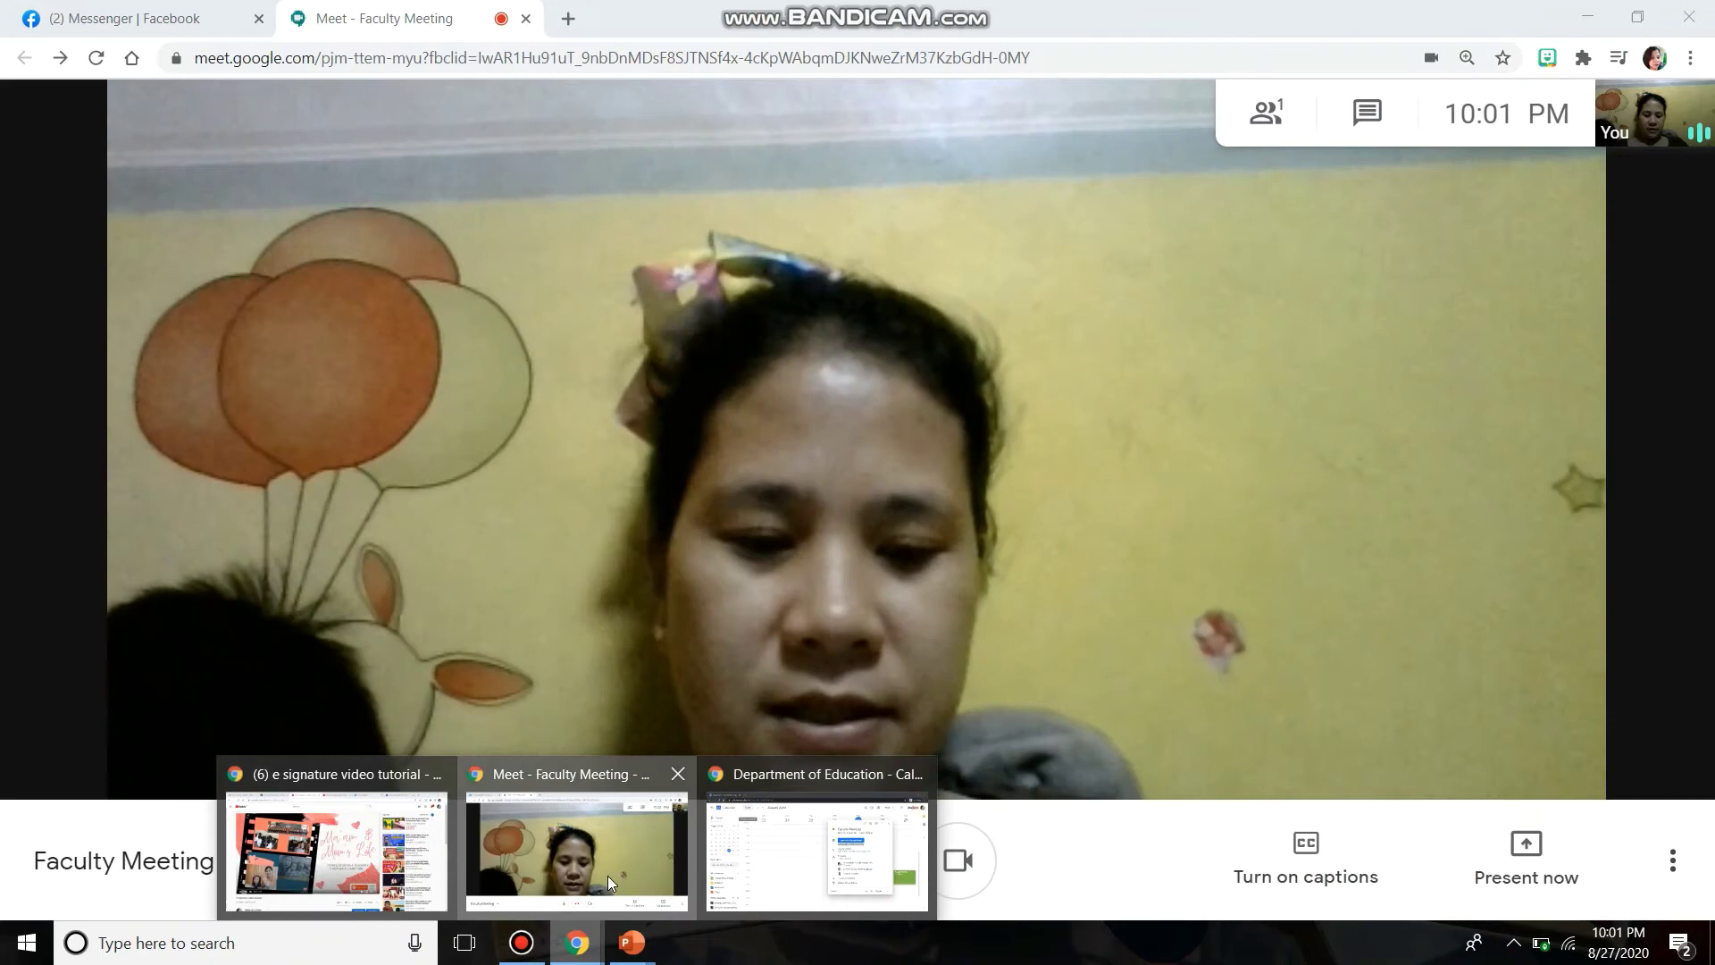
left_click(608, 875)
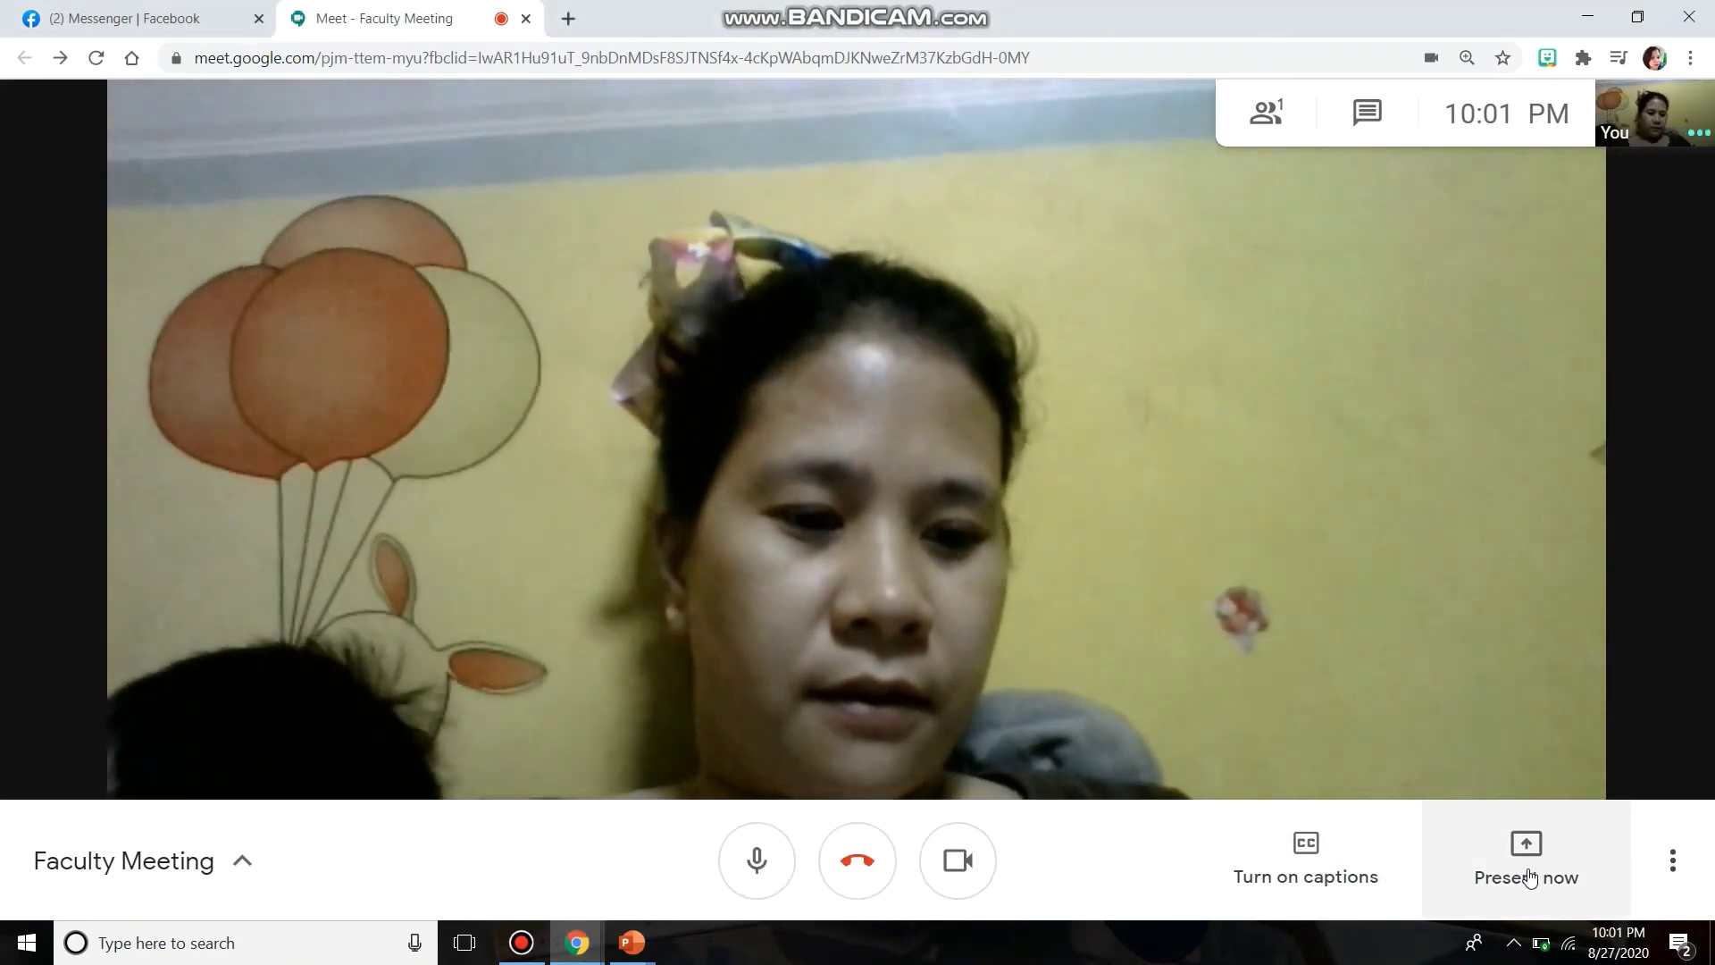
left_click(1530, 871)
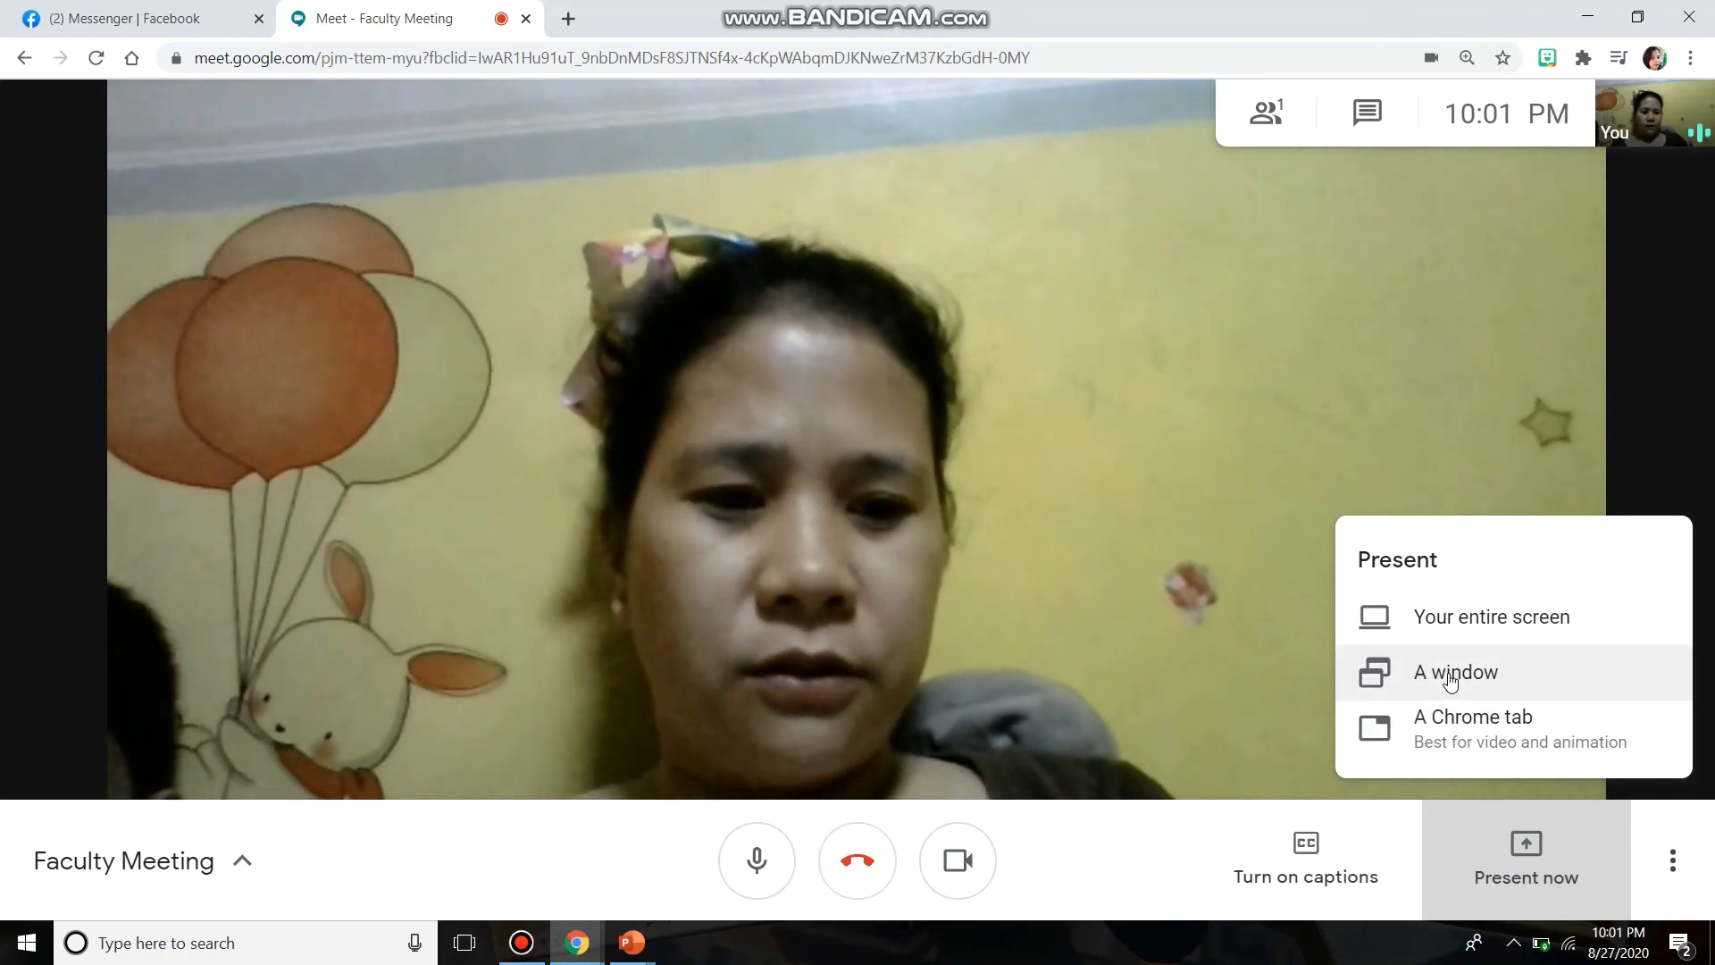
left_click(1451, 680)
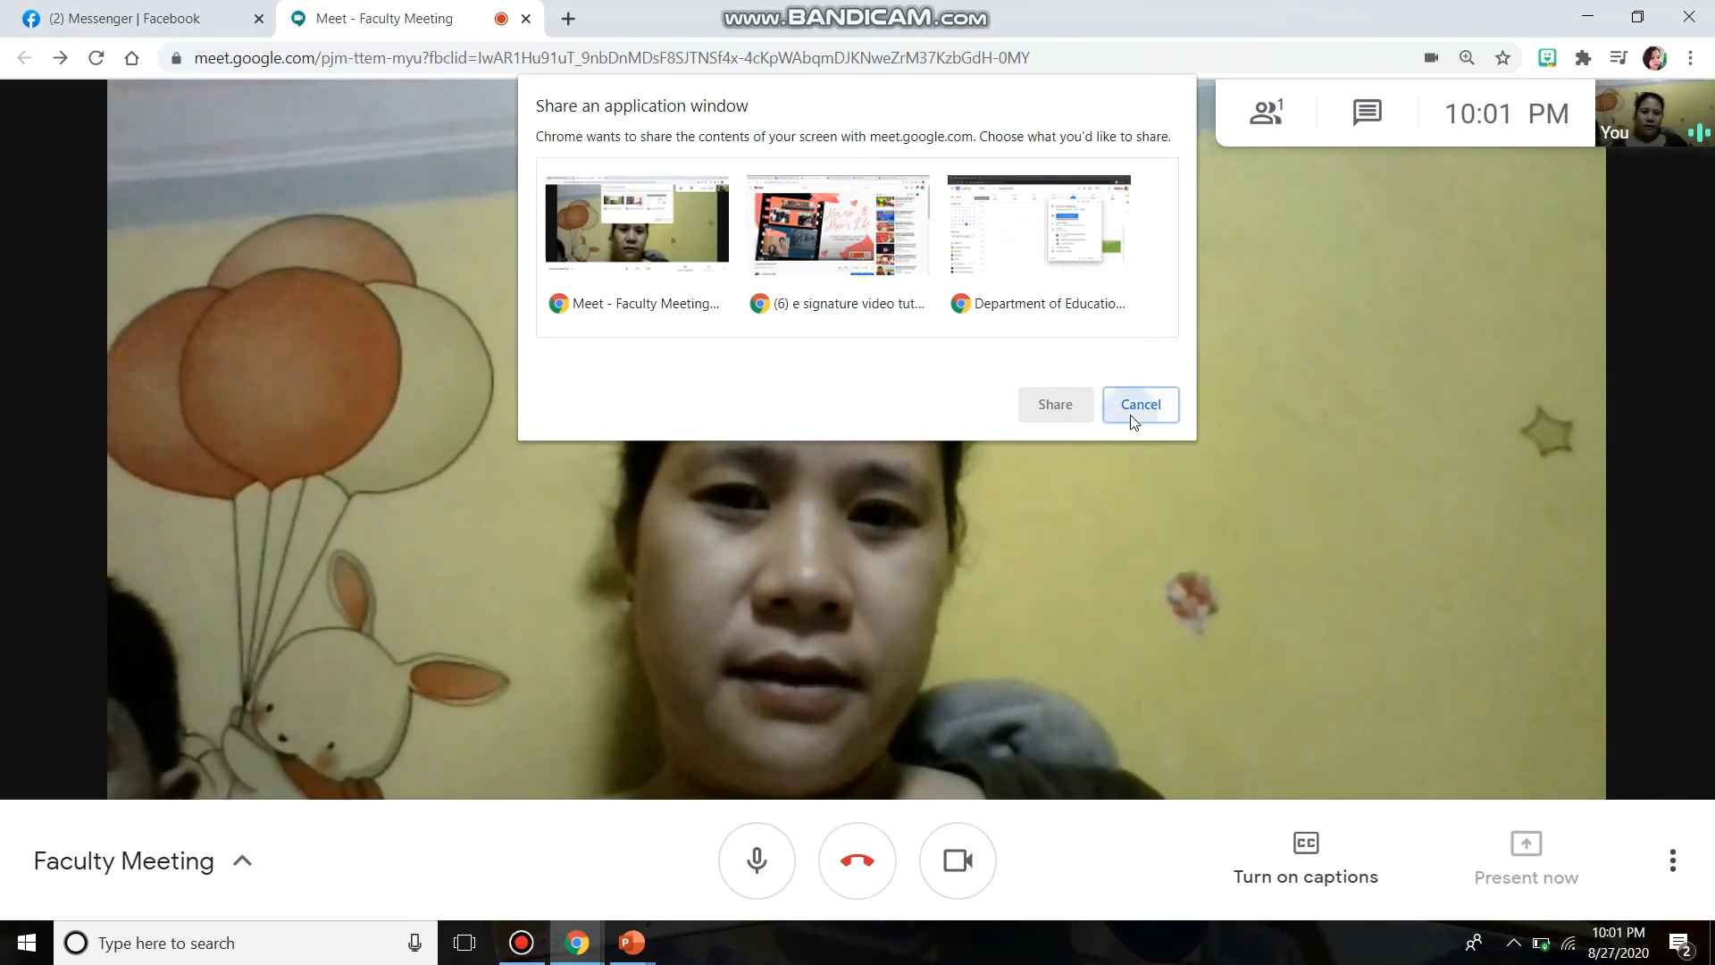
left_click(1131, 417)
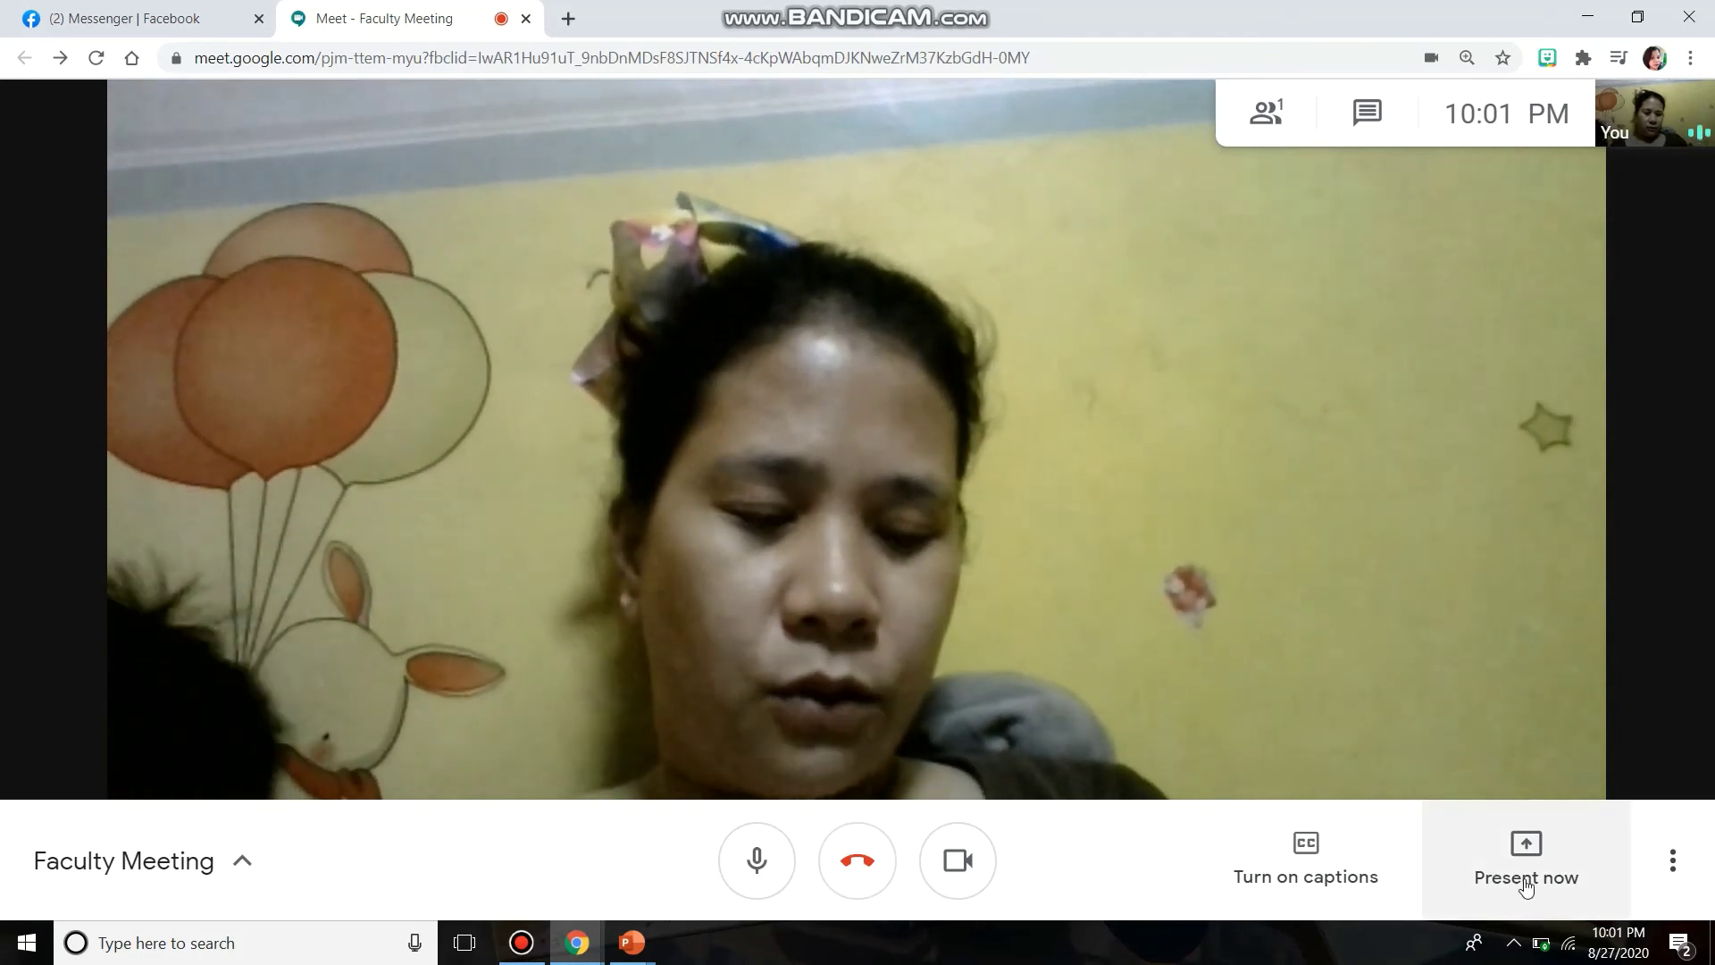
left_click(1527, 885)
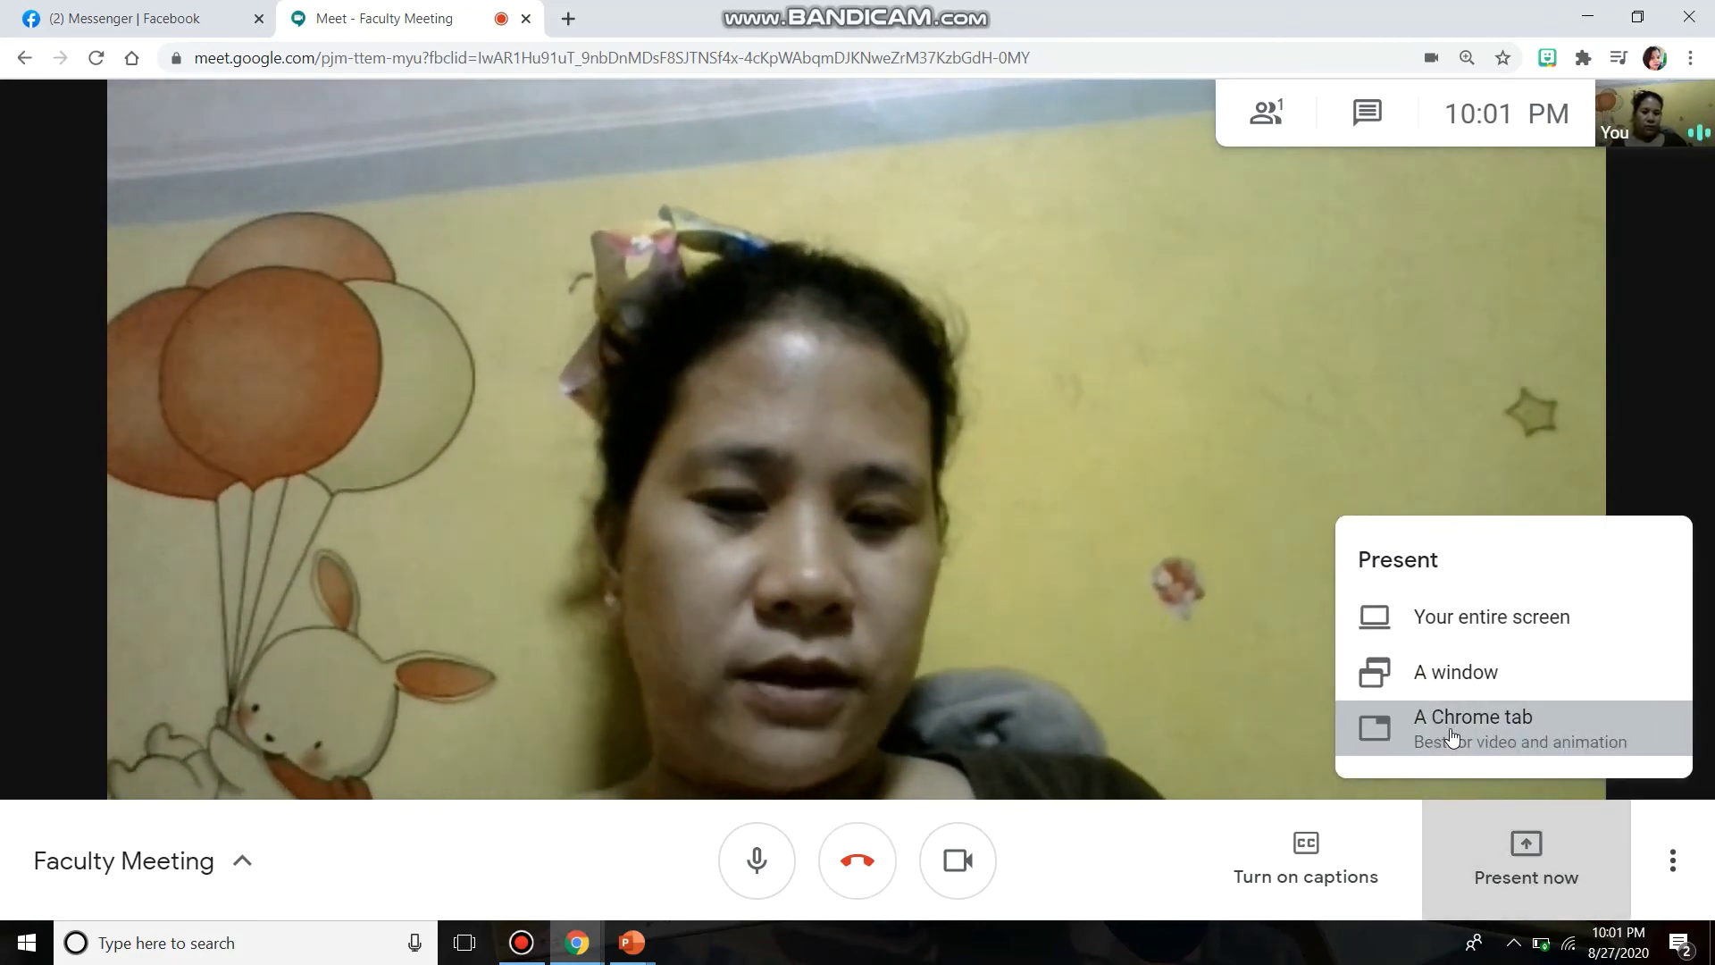
left_click(1452, 737)
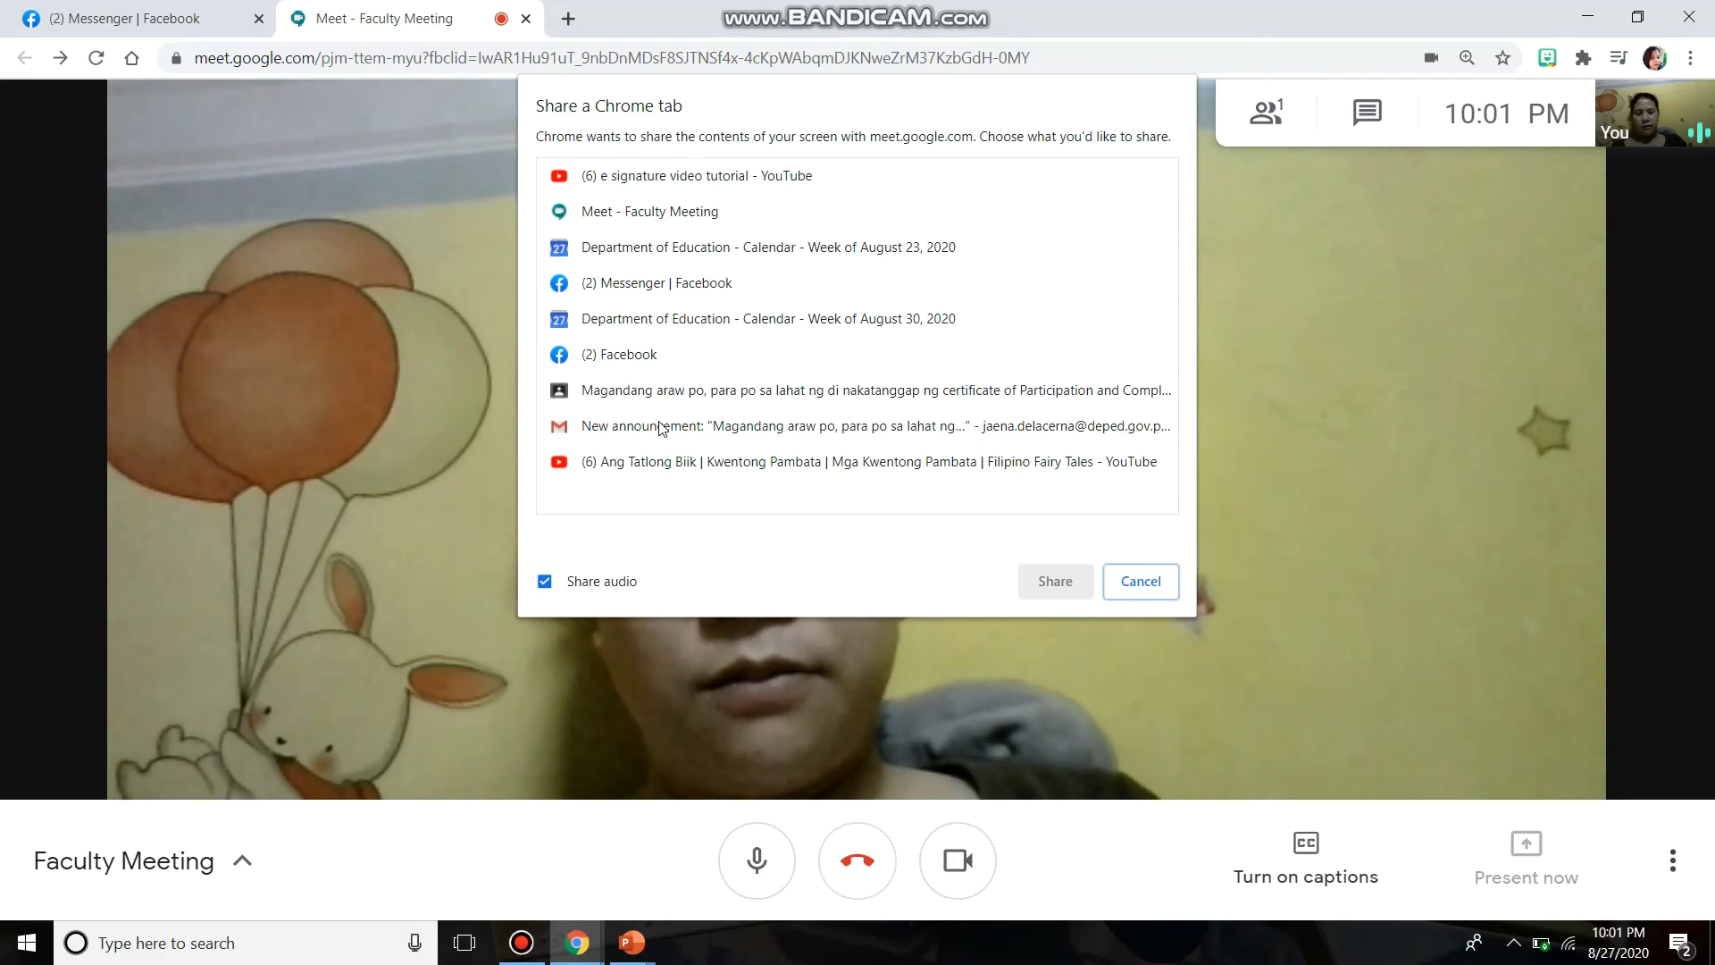
left_click(1144, 582)
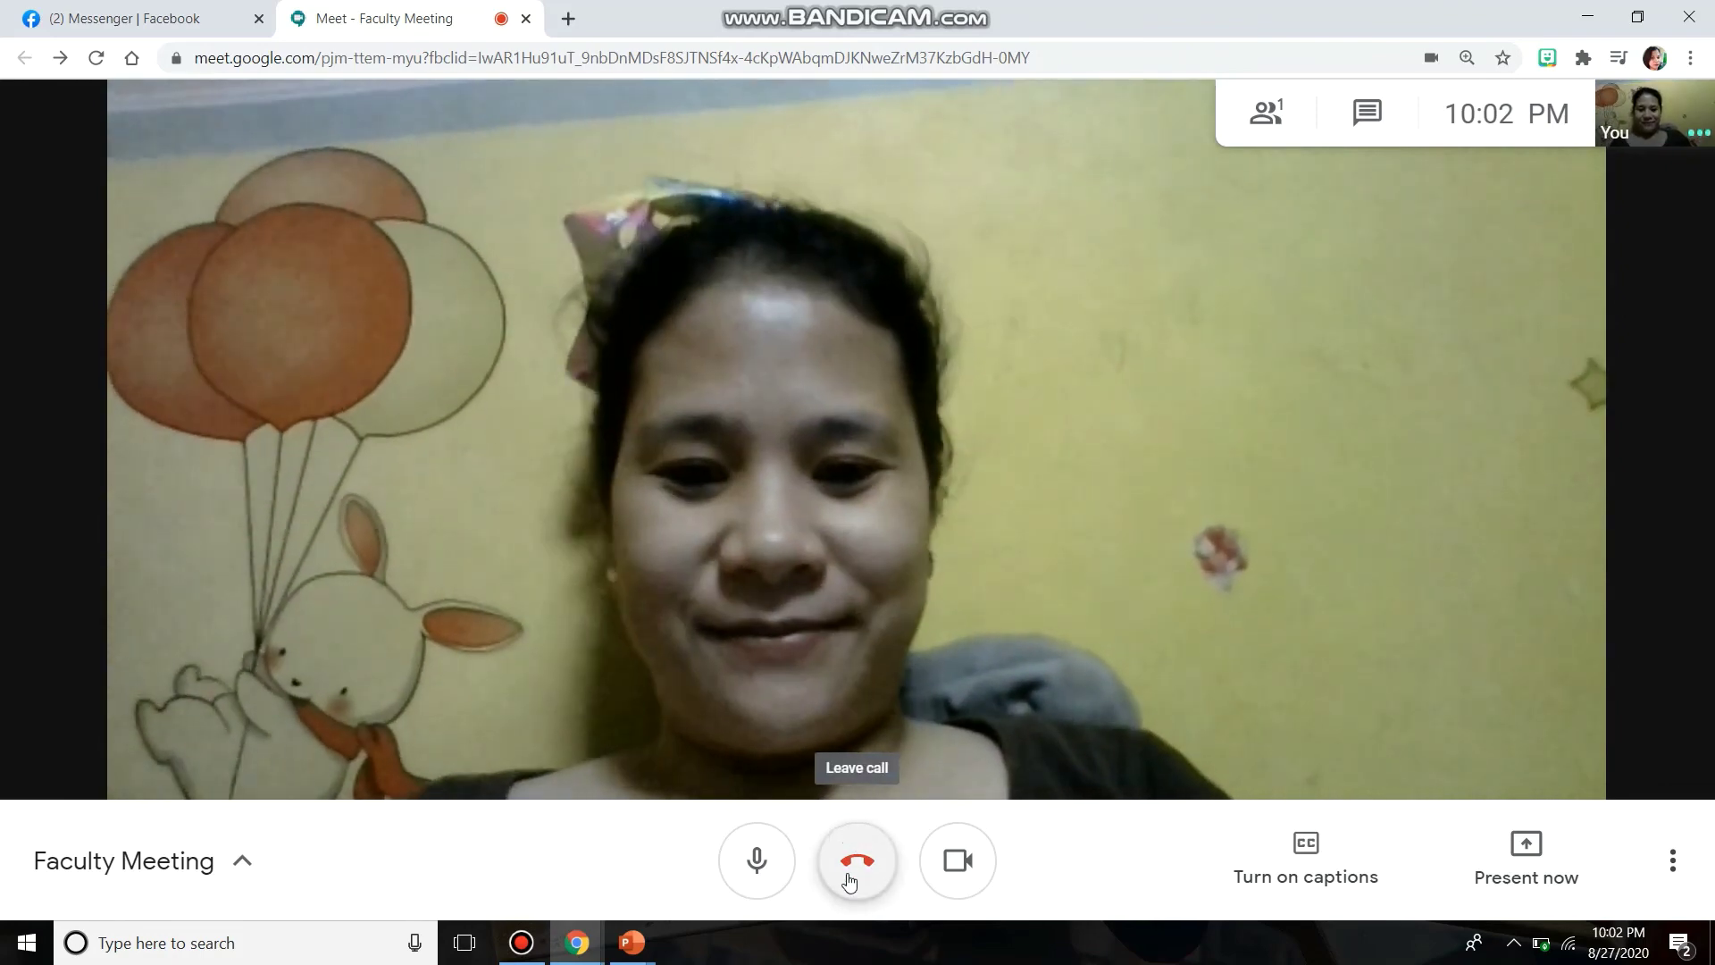
- Turn off the camera, then close the Meet, YouTube and Calendar Chrome windows
left_click(952, 863)
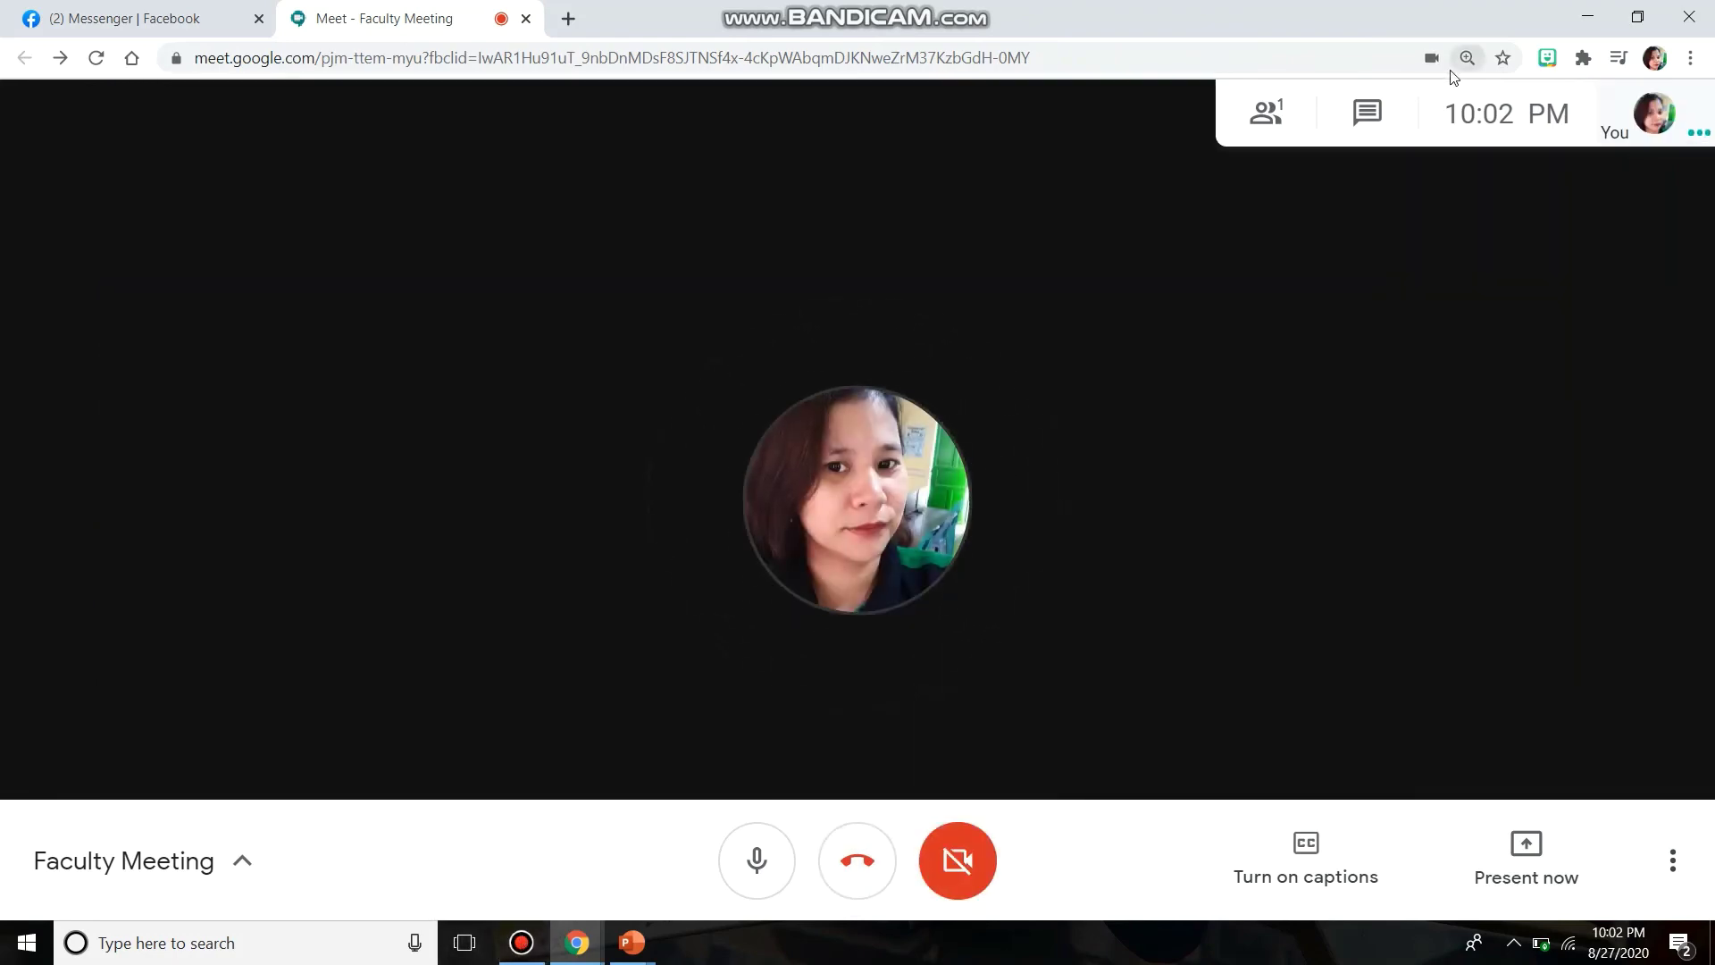
left_click(1695, 17)
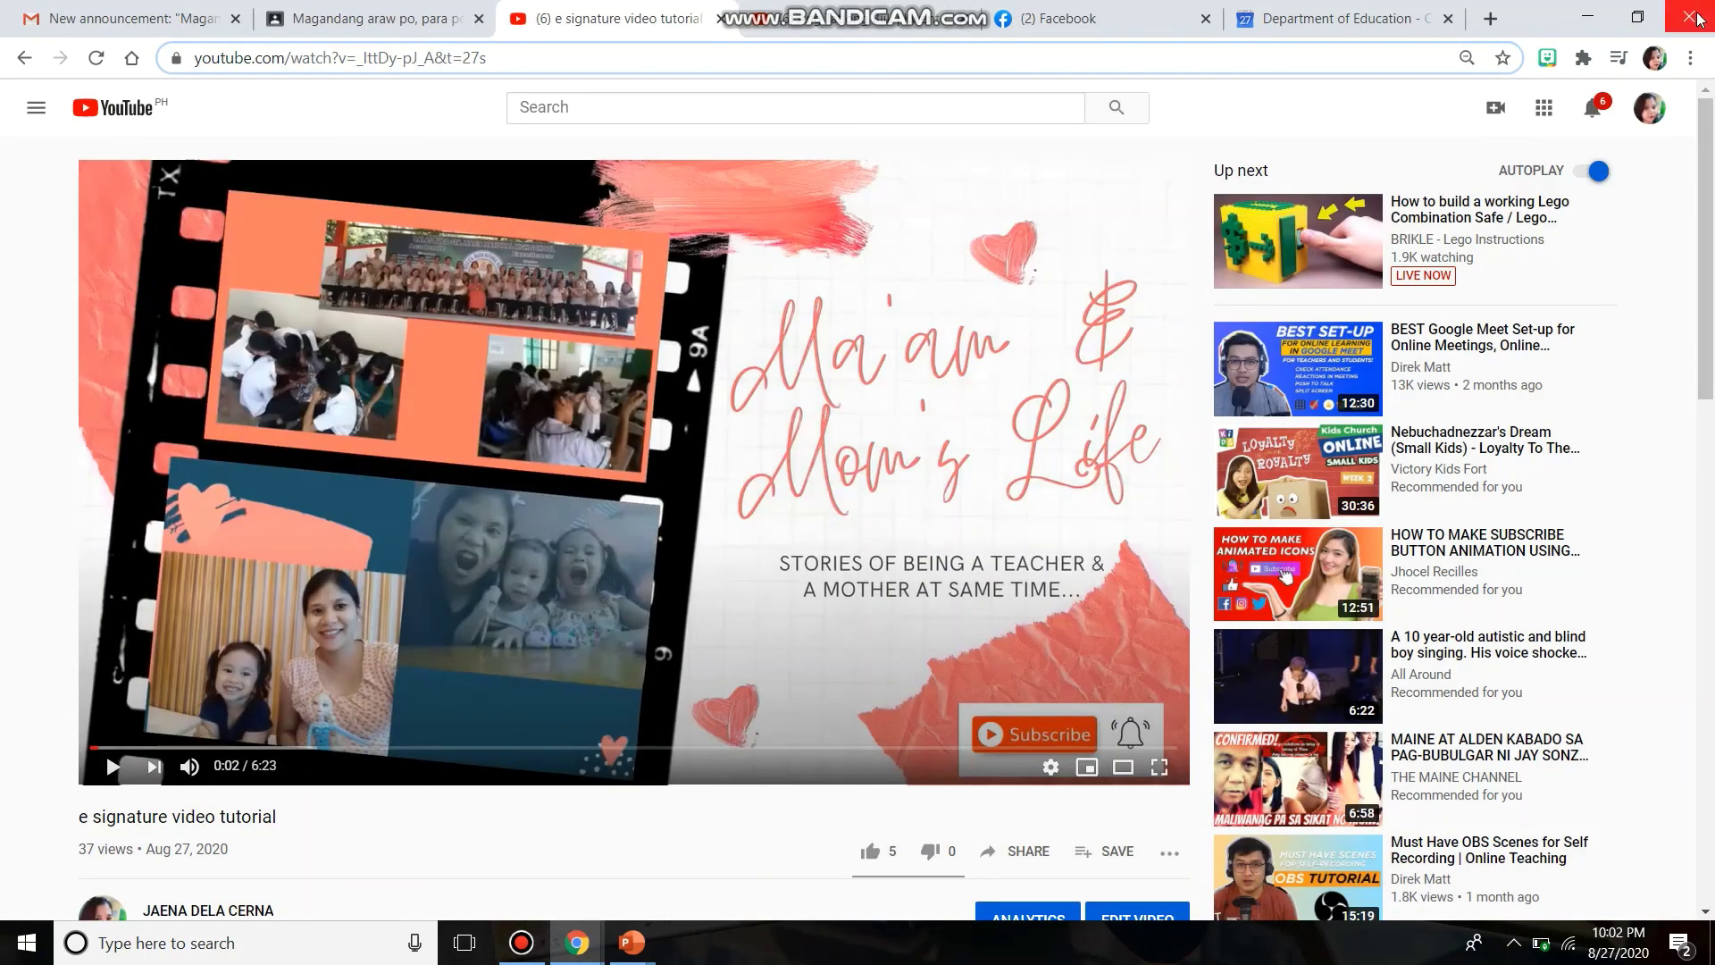
left_click(1695, 17)
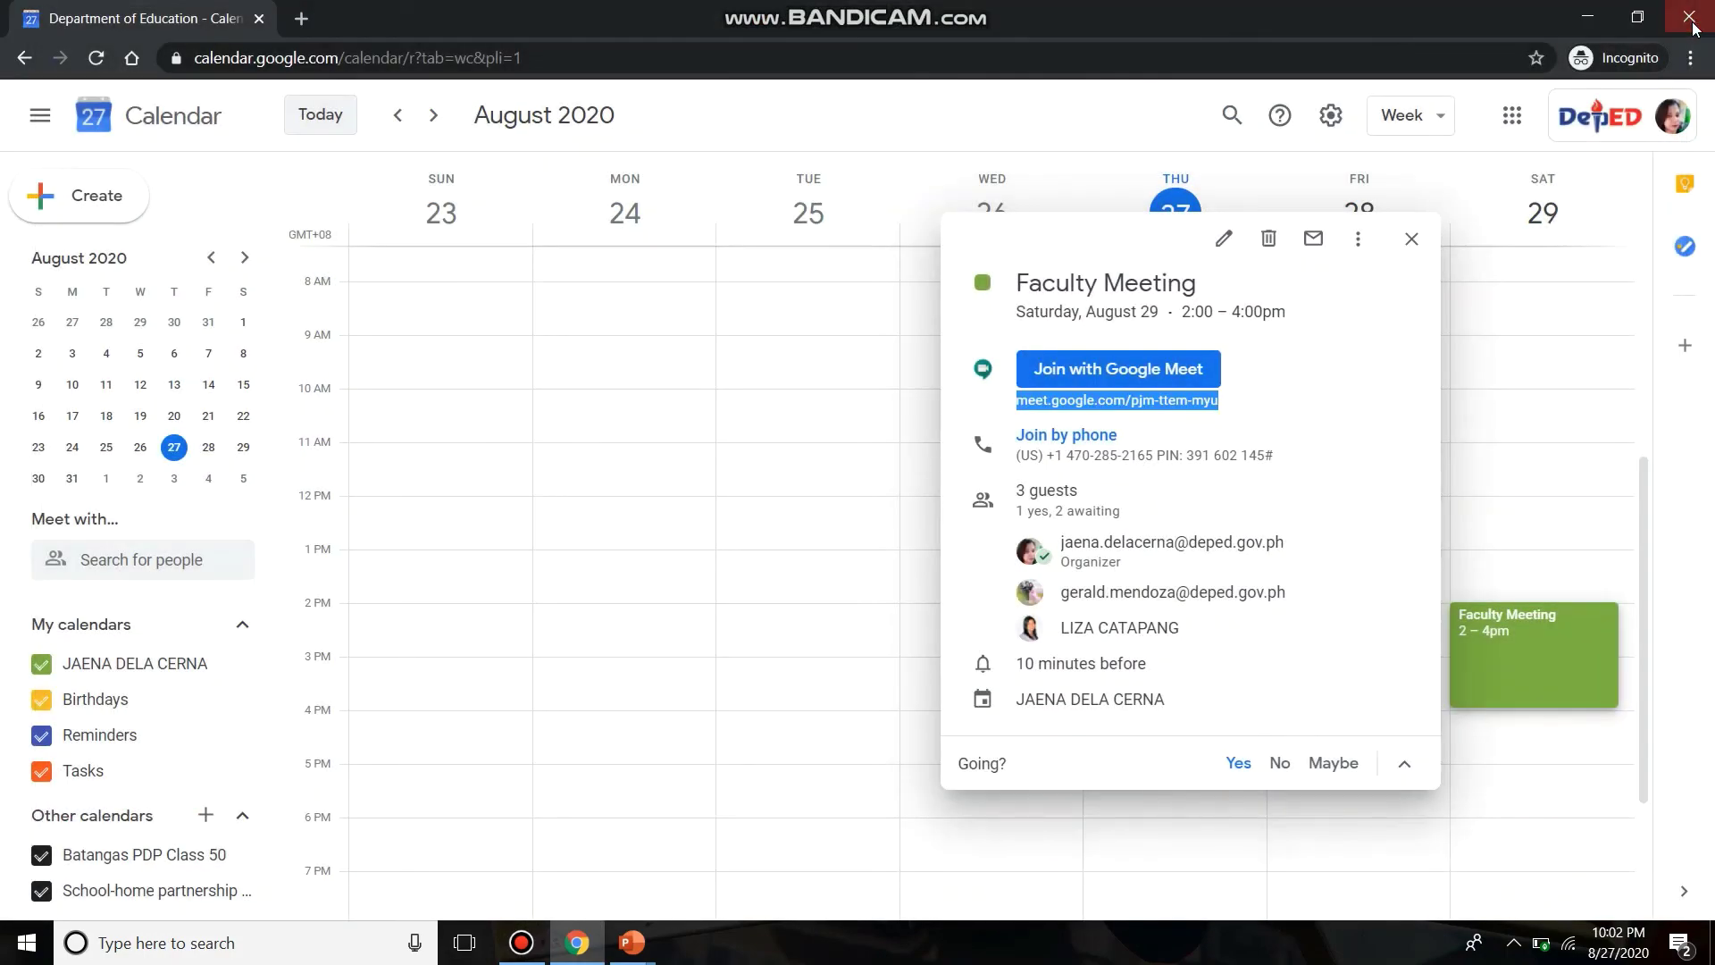
left_click(1688, 17)
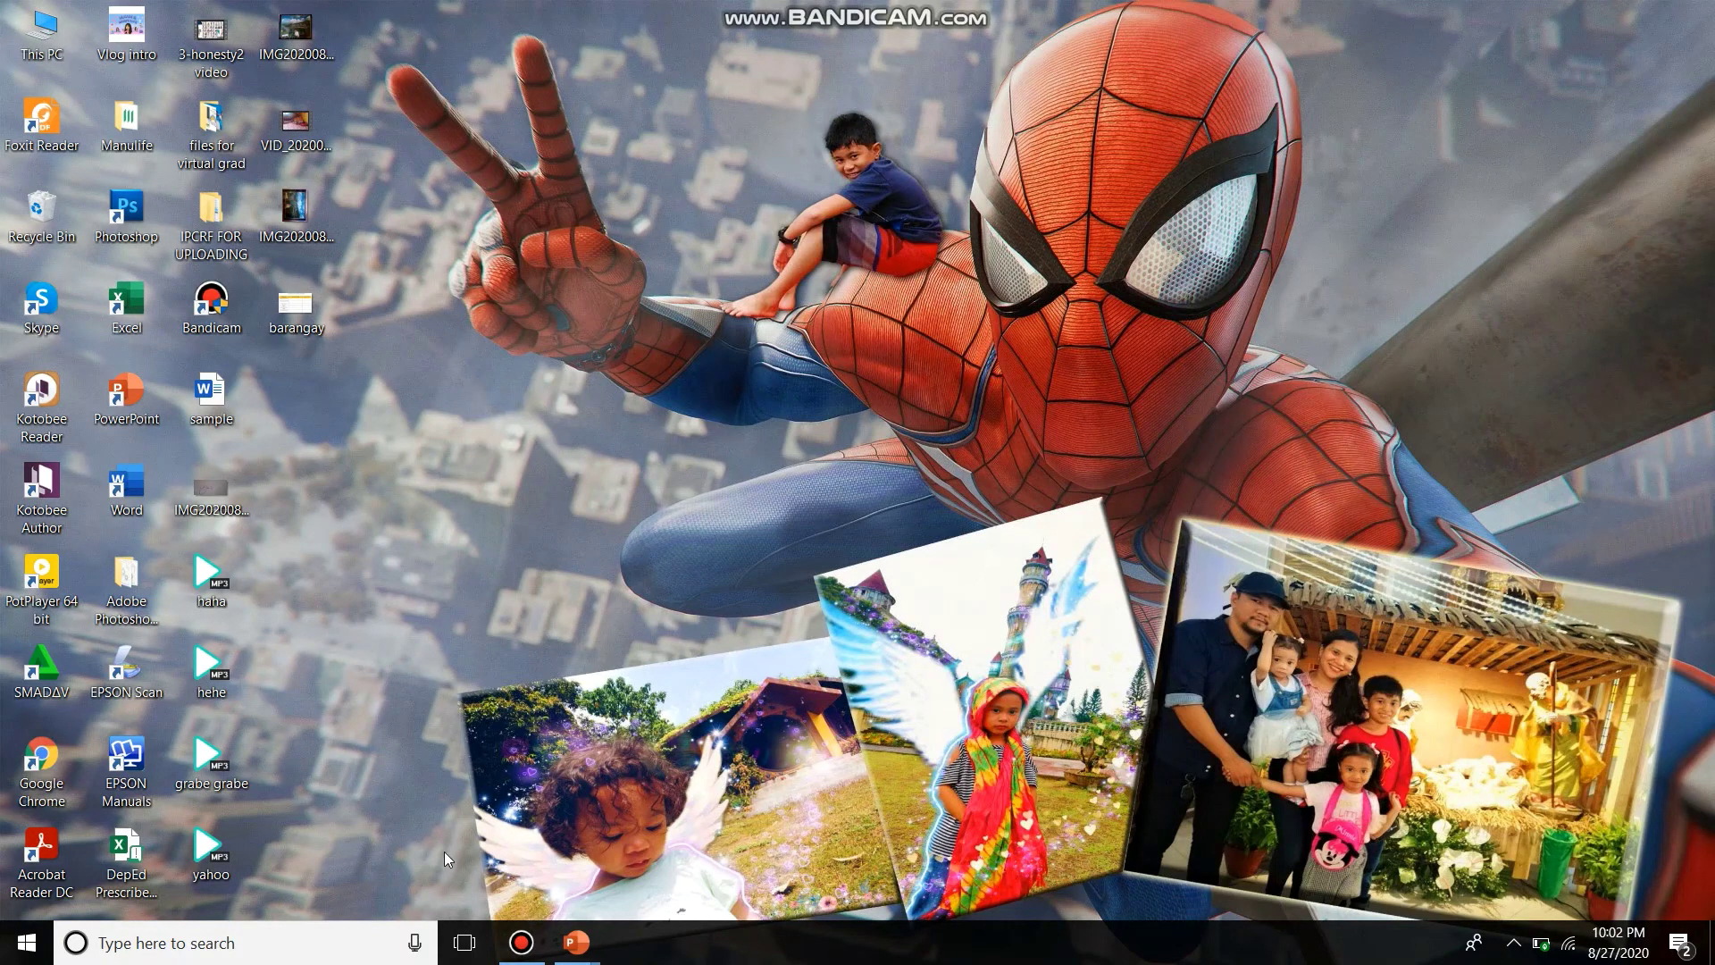